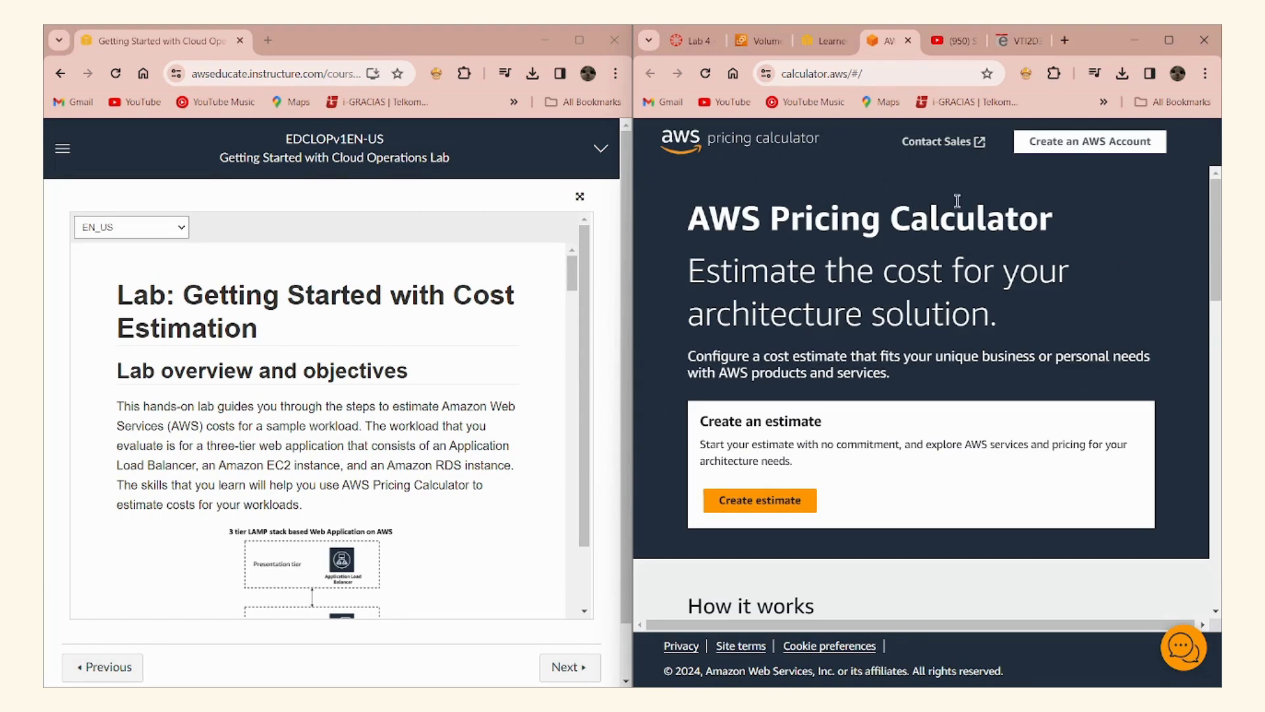
Read through the cost estimation lab up to Task 1 and create a new estimate in the pricing calculator
{"action": "scroll", "coordinate": [297, 412], "scroll_direction": "down", "scroll_amount": 10}
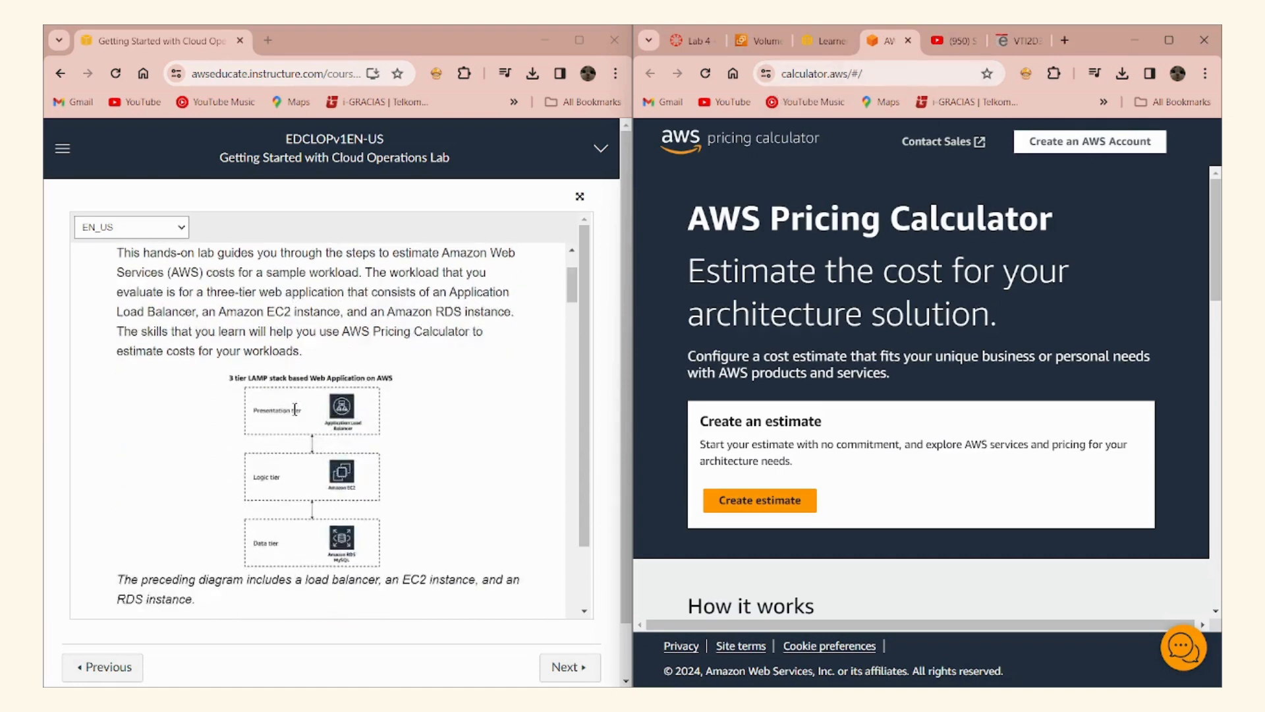
{"action": "scroll", "coordinate": [299, 417], "scroll_direction": "down", "scroll_amount": 5}
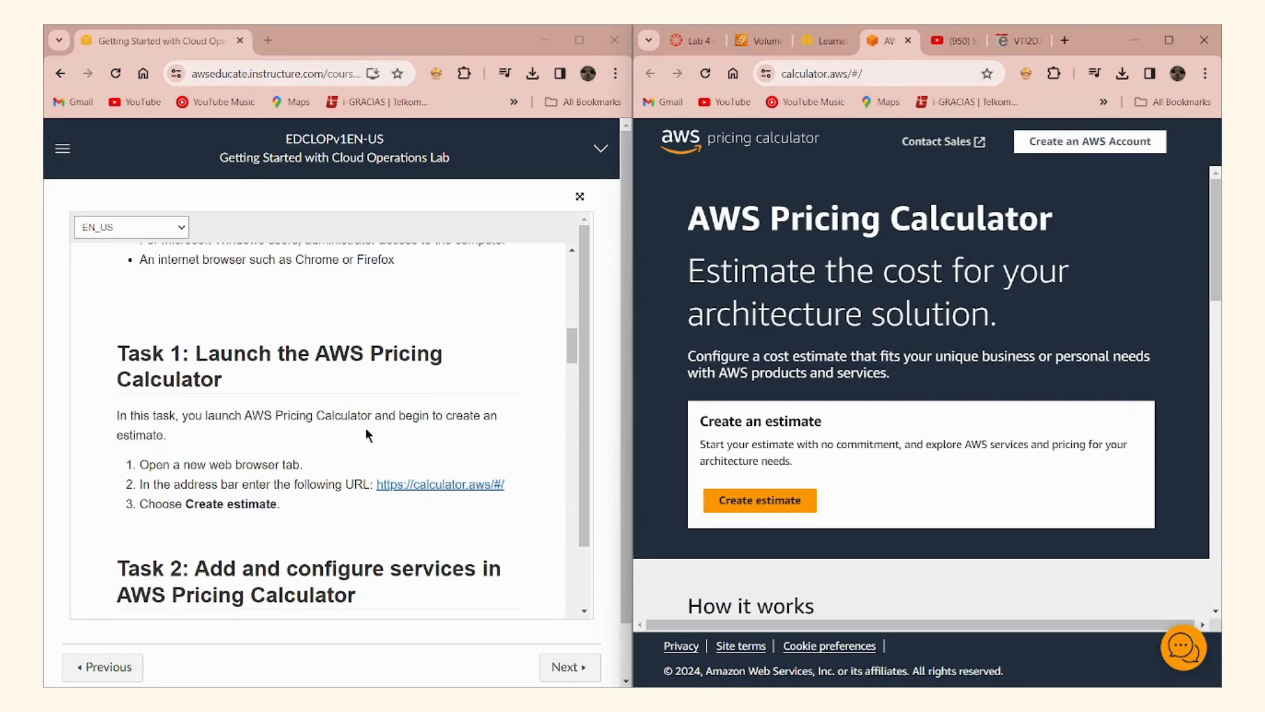
{"action": "scroll", "coordinate": [403, 384], "scroll_direction": "up", "scroll_amount": 15}
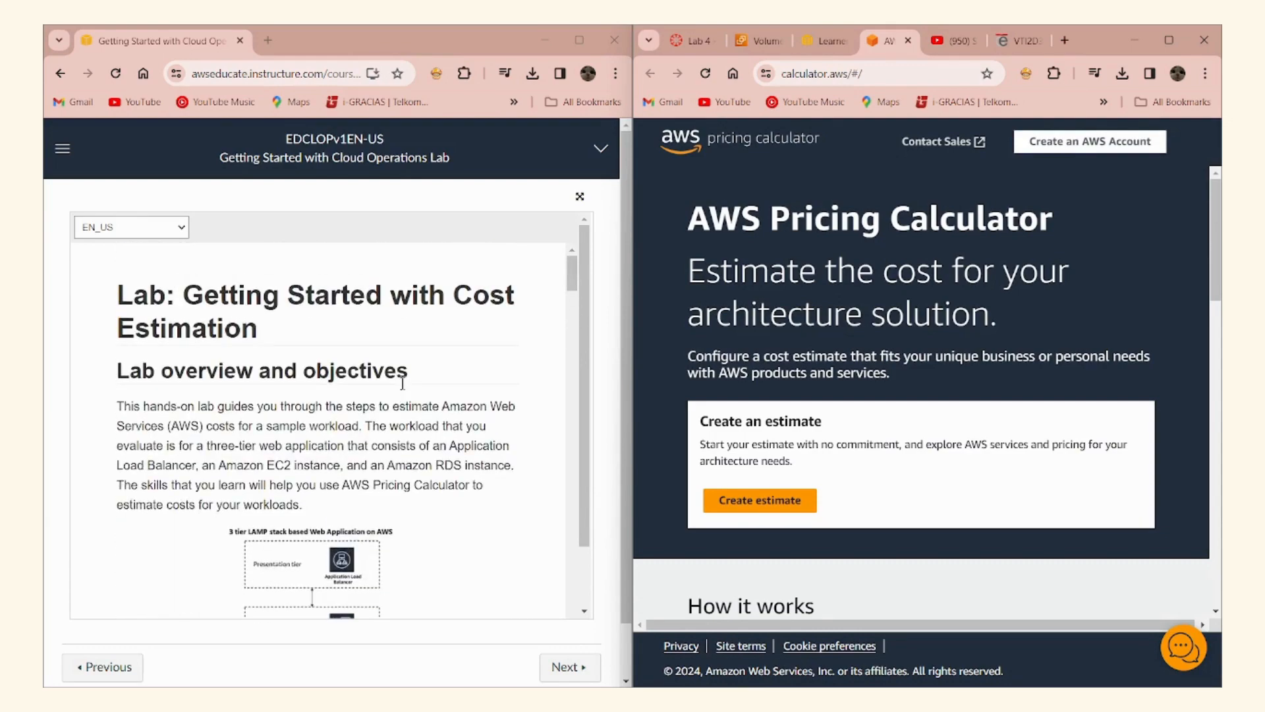
{"action": "scroll", "coordinate": [403, 384], "scroll_direction": "down", "scroll_amount": 15}
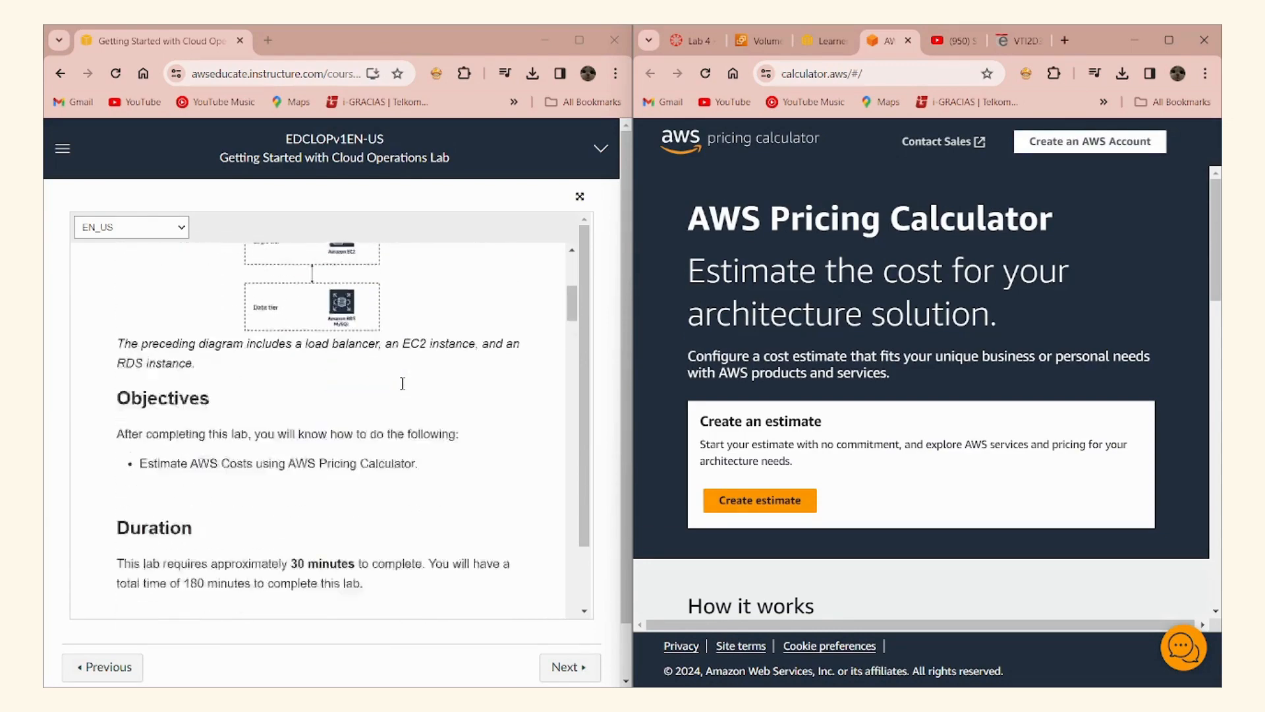
{"action": "scroll", "coordinate": [403, 384], "scroll_direction": "down", "scroll_amount": 3}
{"action": "scroll", "coordinate": [399, 383], "scroll_direction": "up", "scroll_amount": 3}
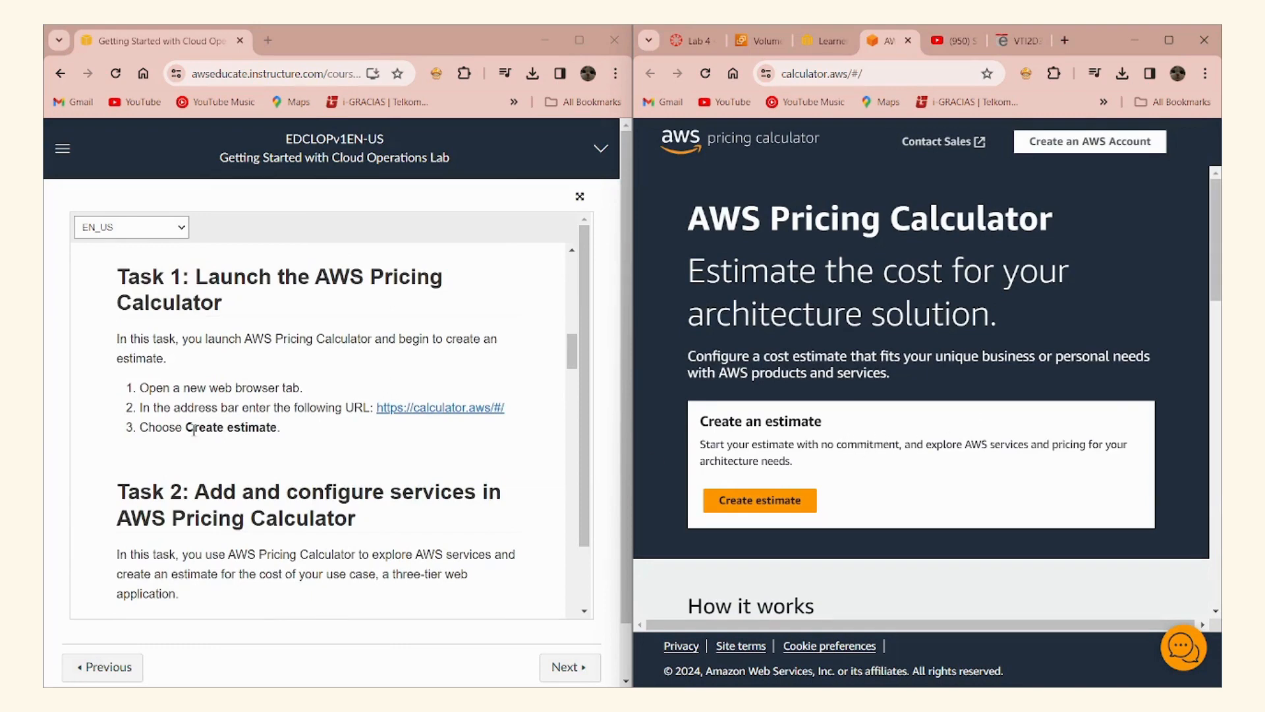
{"action": "left_click", "coordinate": [782, 502]}
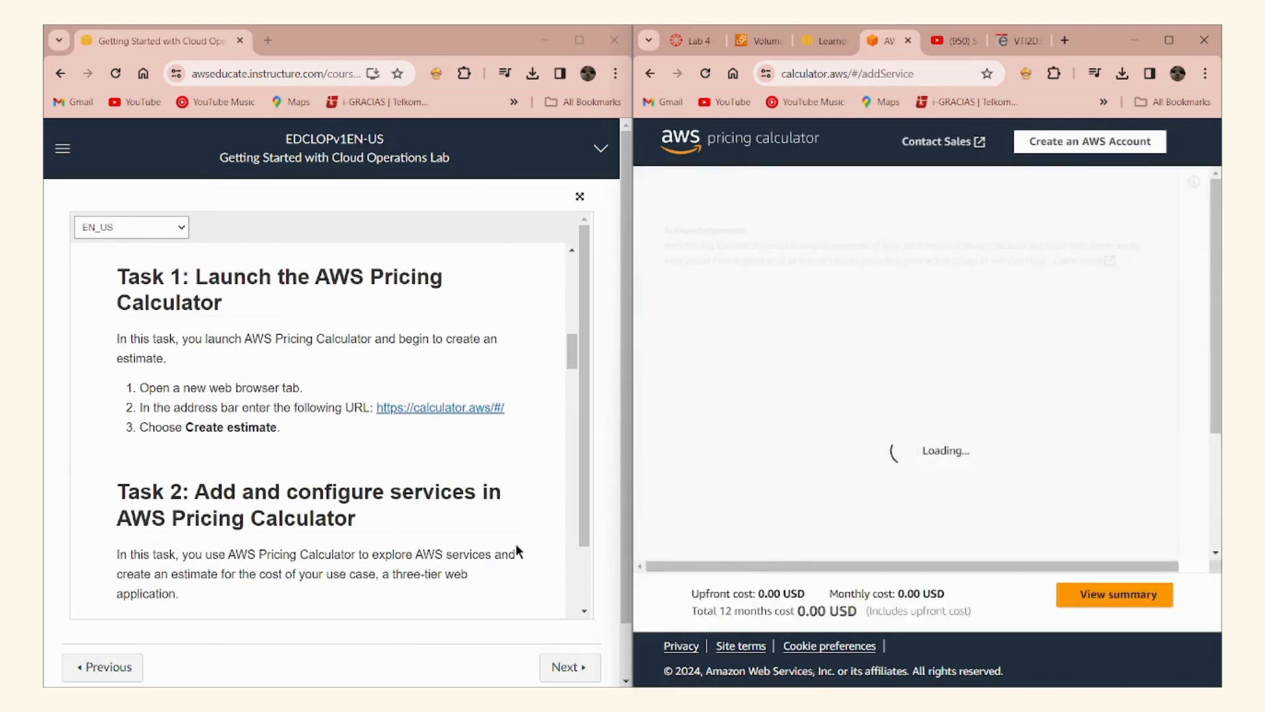
Review the lab's instructions for adding the load balancer and look over the calculator's Add service page
{"action": "scroll", "coordinate": [295, 495], "scroll_direction": "down", "scroll_amount": 2}
{"action": "scroll", "coordinate": [294, 495], "scroll_direction": "down", "scroll_amount": 3}
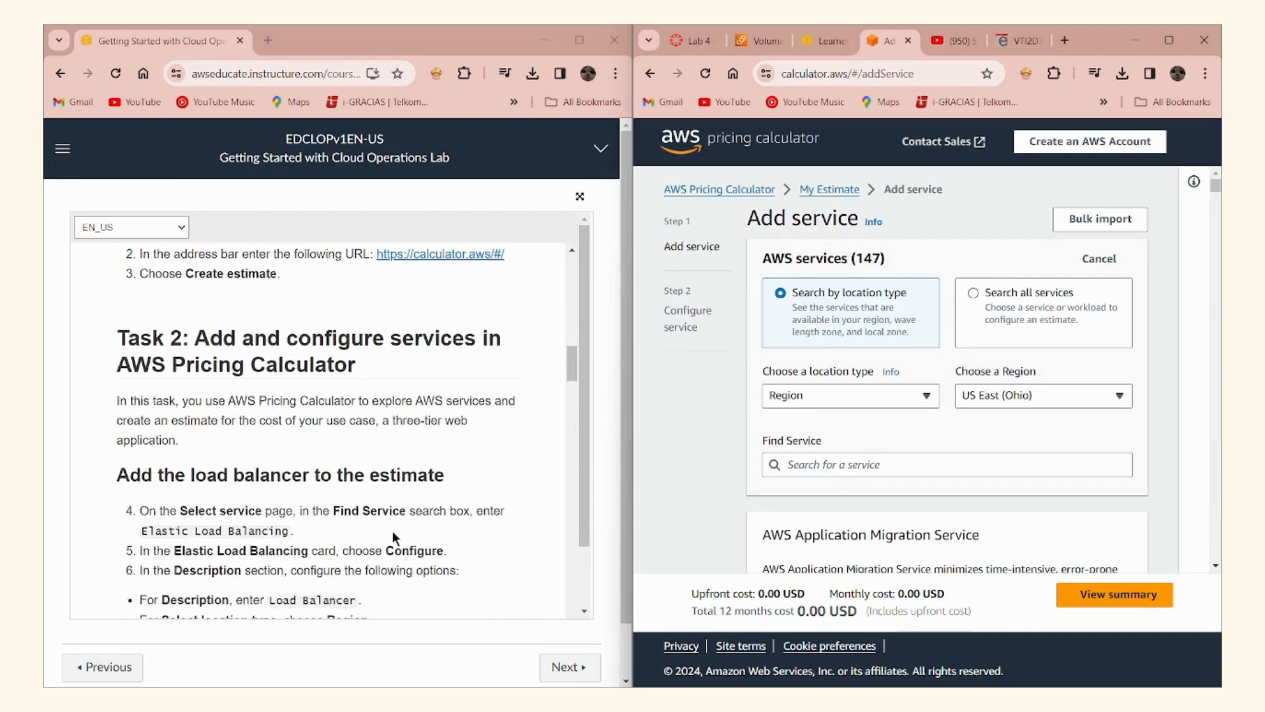
{"action": "scroll", "coordinate": [393, 531], "scroll_direction": "down", "scroll_amount": 5}
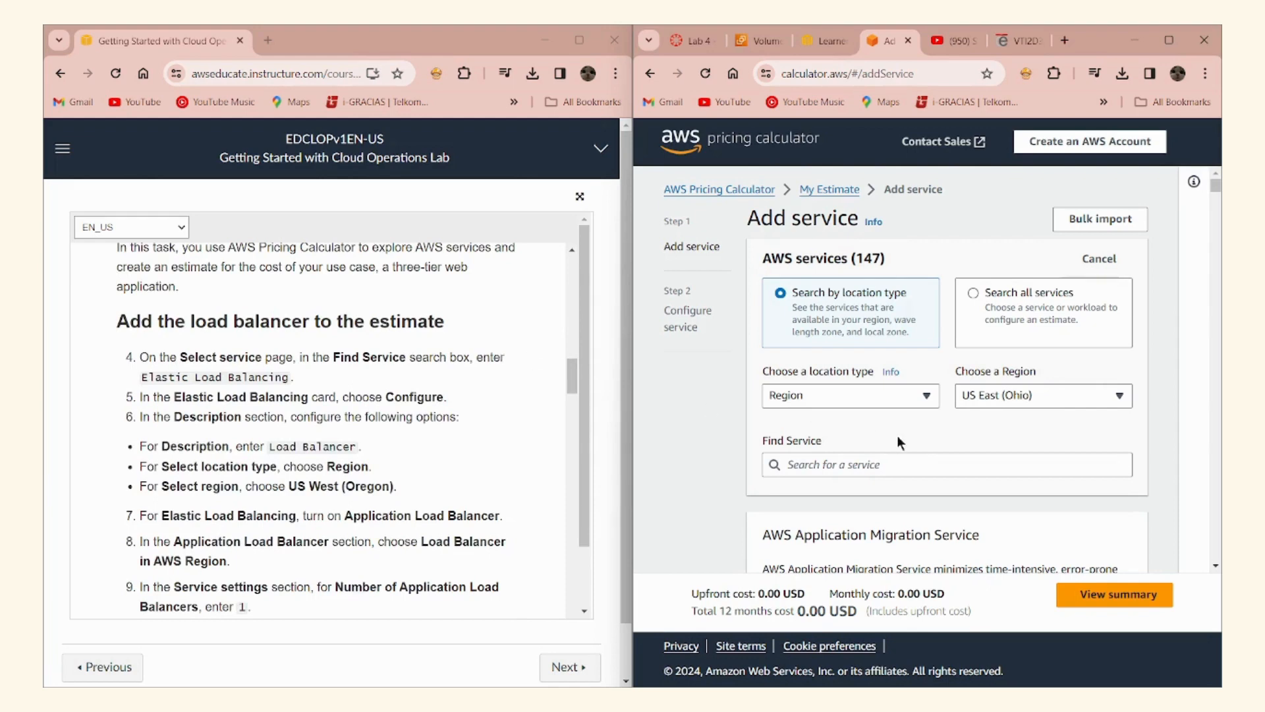
{"action": "scroll", "coordinate": [924, 446], "scroll_direction": "down", "scroll_amount": 3}
{"action": "scroll", "coordinate": [925, 447], "scroll_direction": "up", "scroll_amount": 3}
{"action": "scroll", "coordinate": [860, 289], "scroll_direction": "down", "scroll_amount": 5}
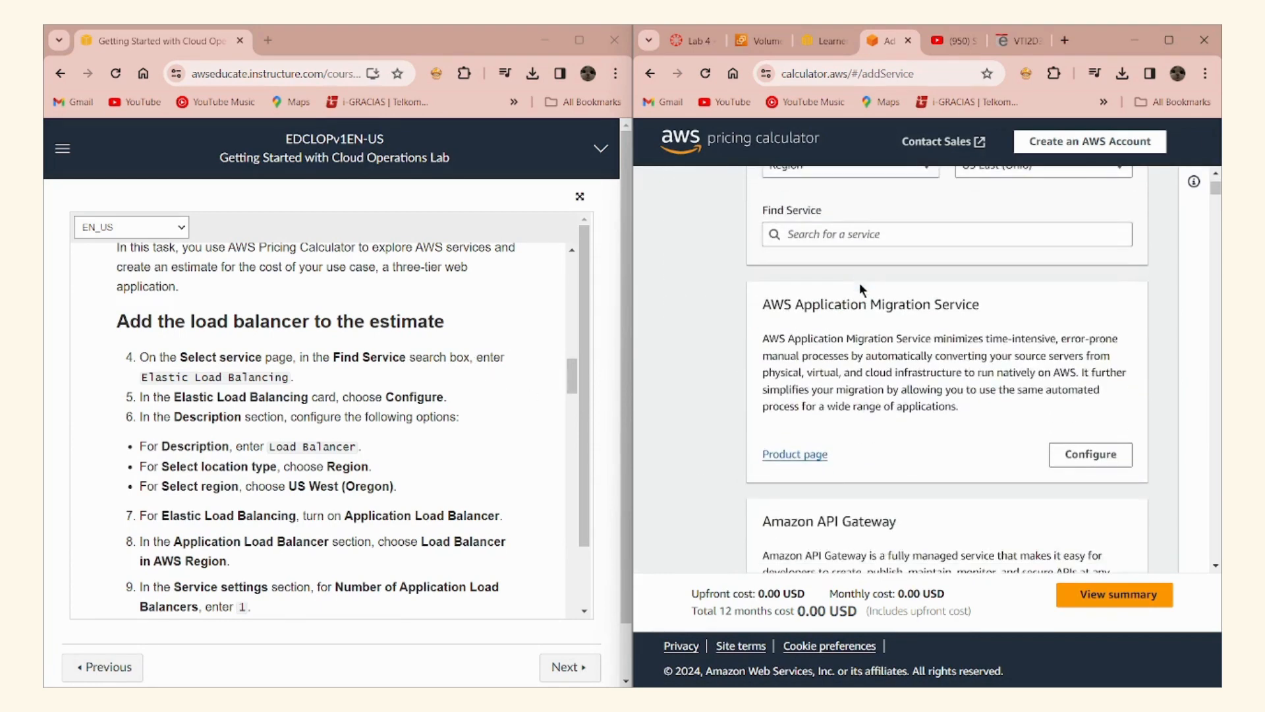
{"action": "scroll", "coordinate": [860, 288], "scroll_direction": "up", "scroll_amount": 3}
{"action": "scroll", "coordinate": [860, 287], "scroll_direction": "up", "scroll_amount": 3}
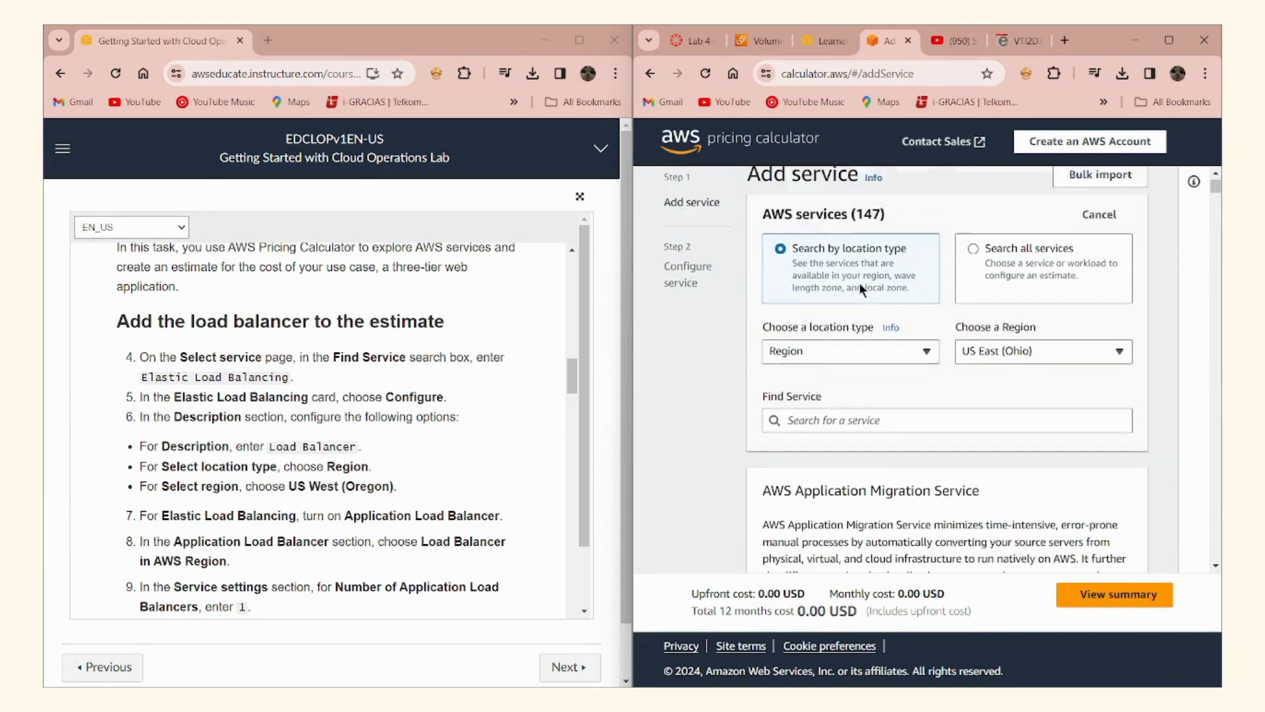
Search the services for "Elastic Load Balancing" and open its configuration
{"action": "left_click", "coordinate": [903, 461]}
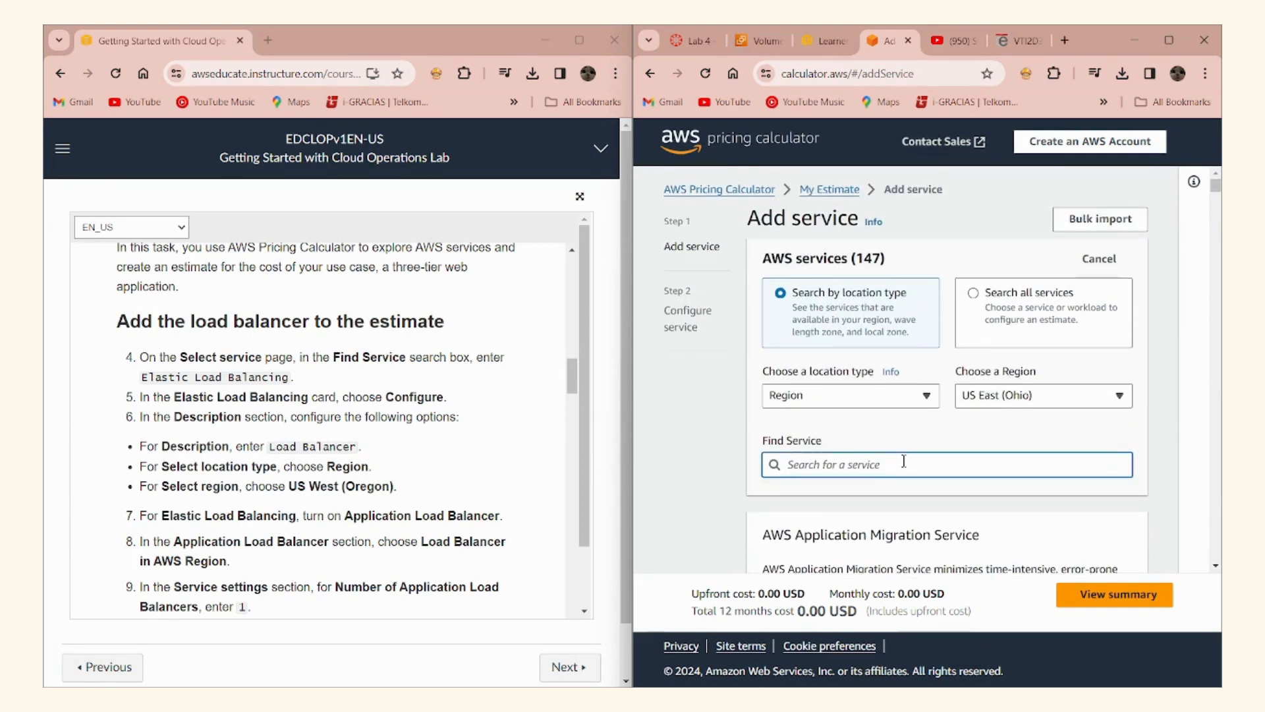
{"action": "type", "text": "Elast"}
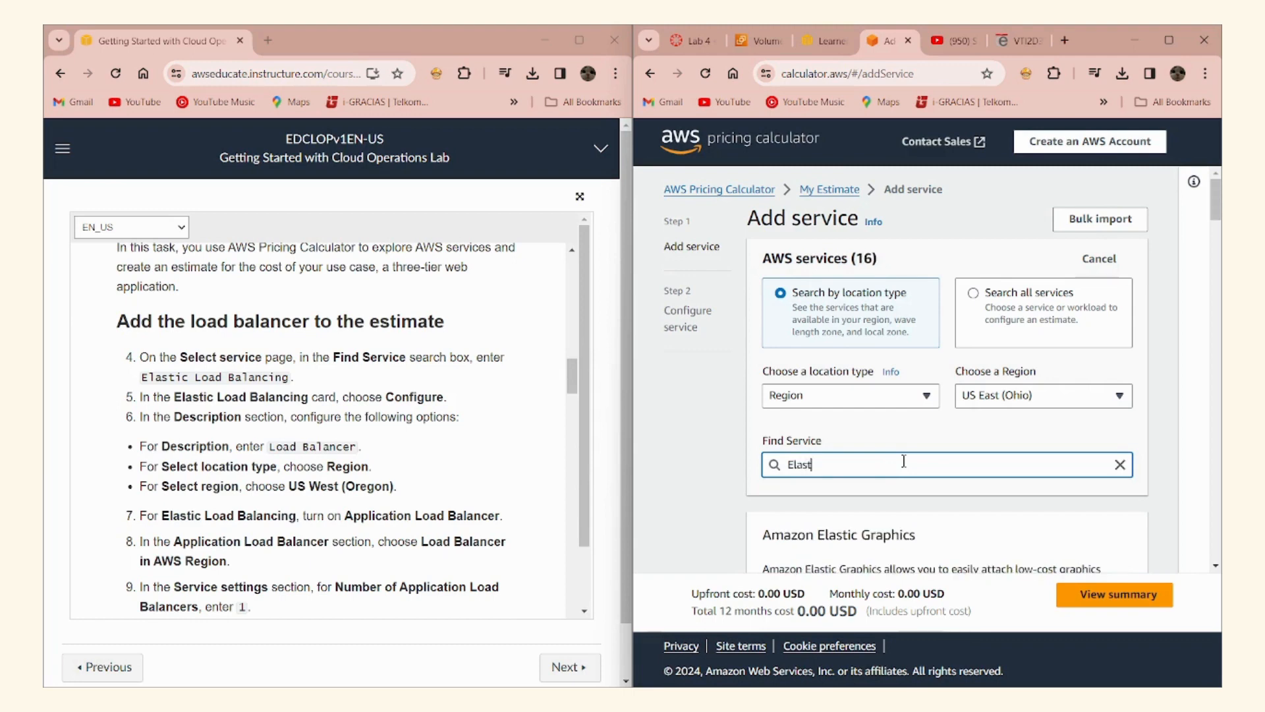
{"action": "type", "text": "ic Loa"}
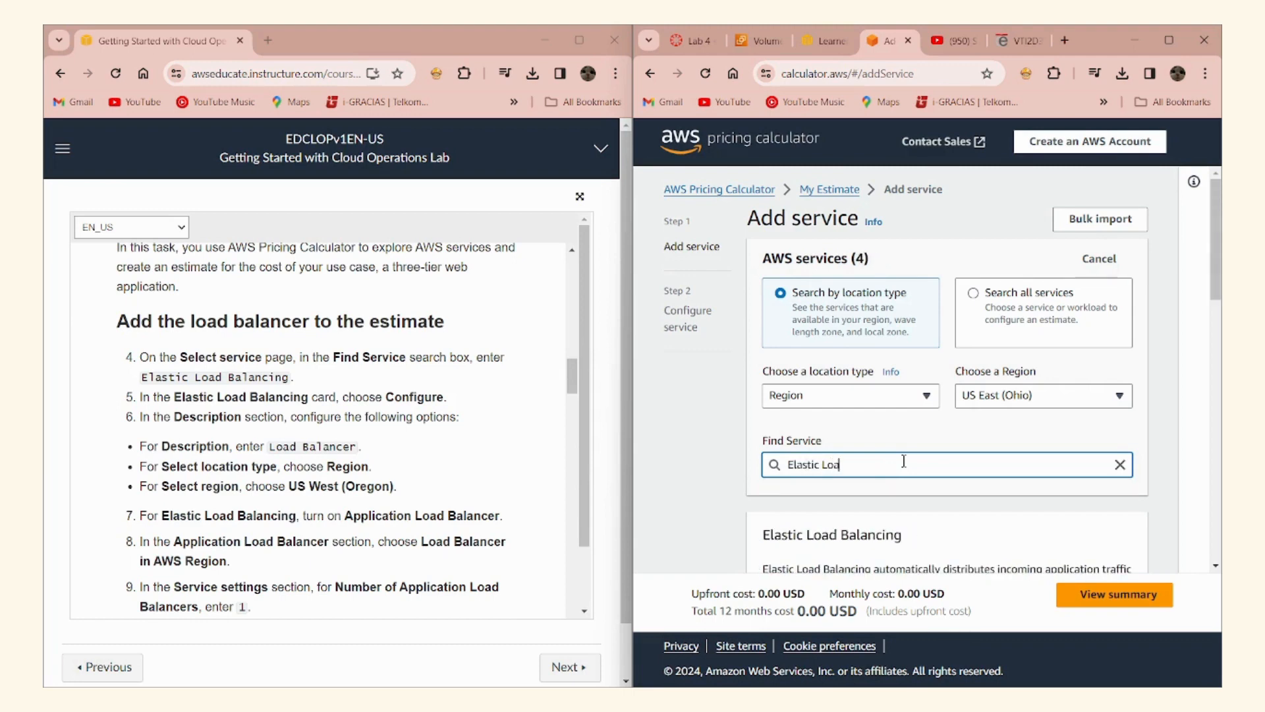
{"action": "type", "text": "d Balancing"}
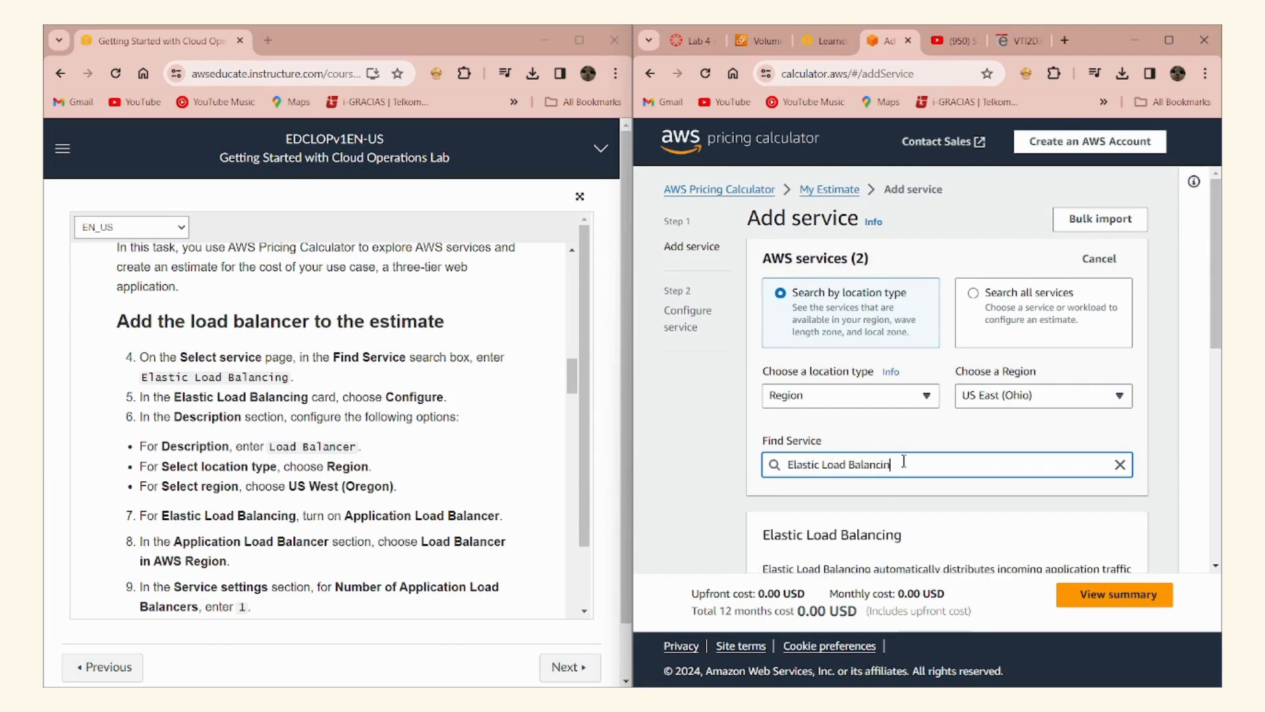
{"action": "left_click", "coordinate": [1146, 440]}
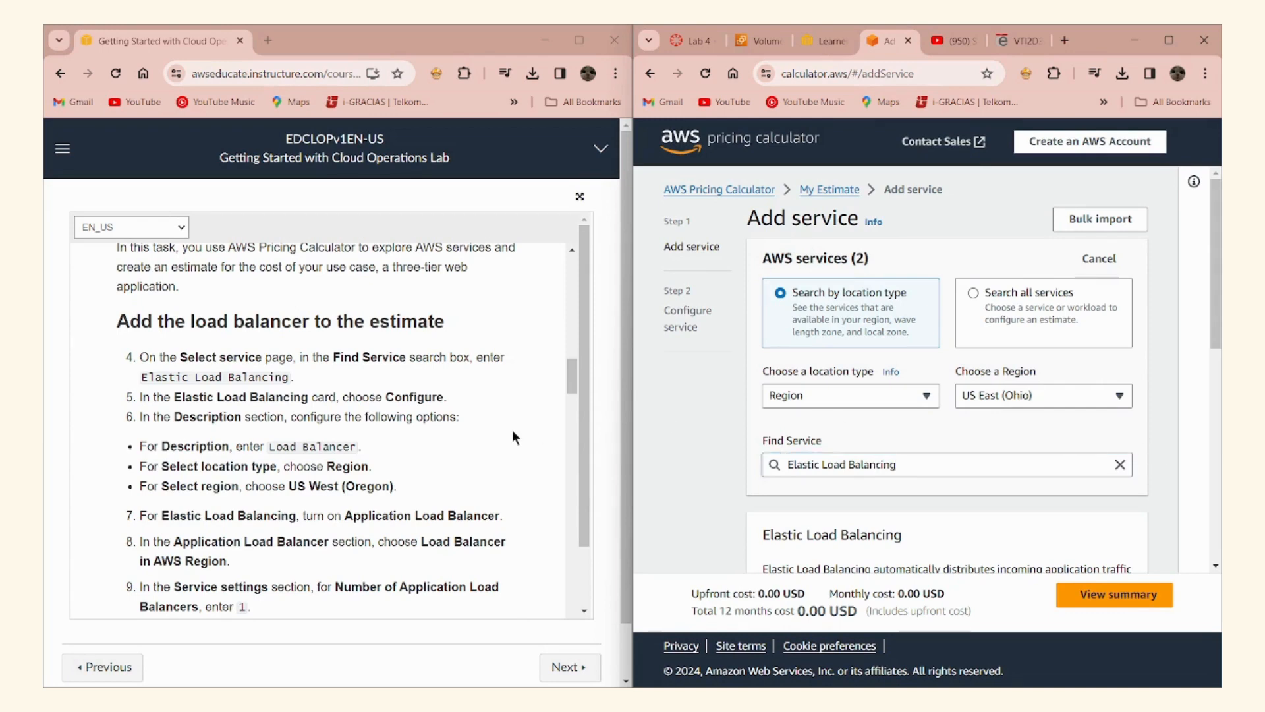
{"action": "scroll", "coordinate": [513, 431], "scroll_direction": "down", "scroll_amount": 1}
{"action": "scroll", "coordinate": [1001, 515], "scroll_direction": "down", "scroll_amount": 2}
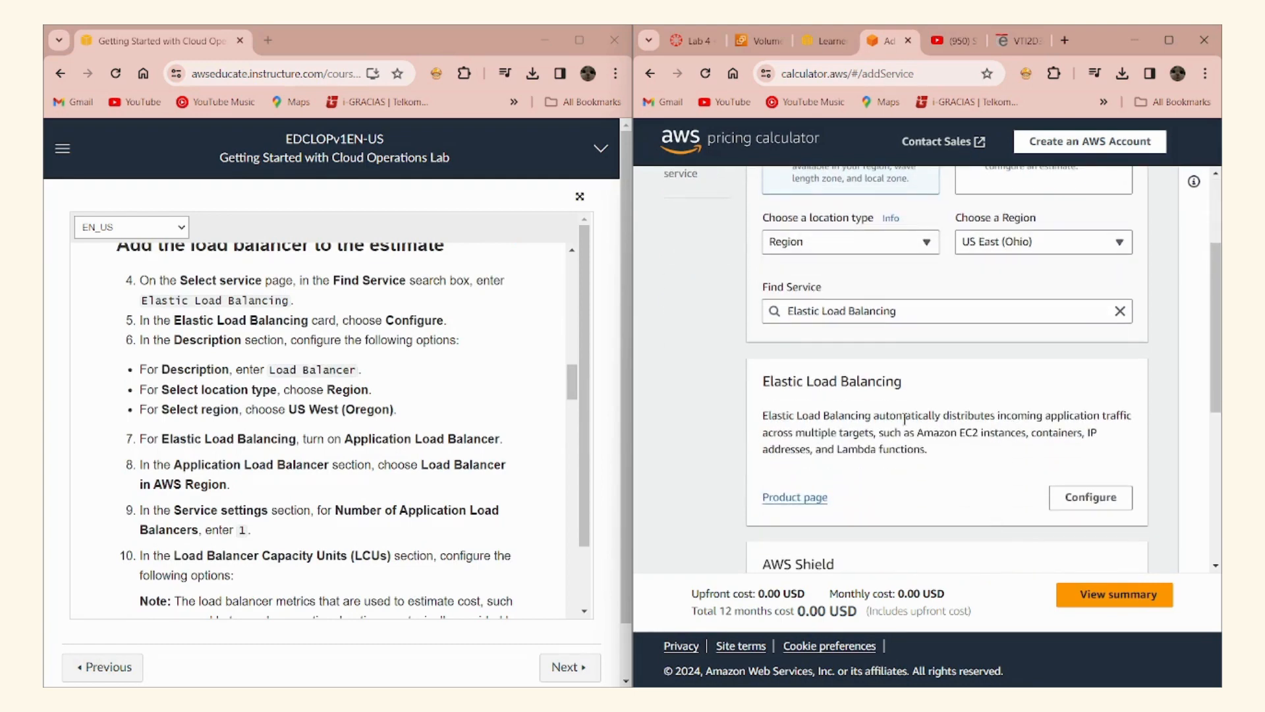
{"action": "left_click", "coordinate": [1091, 498]}
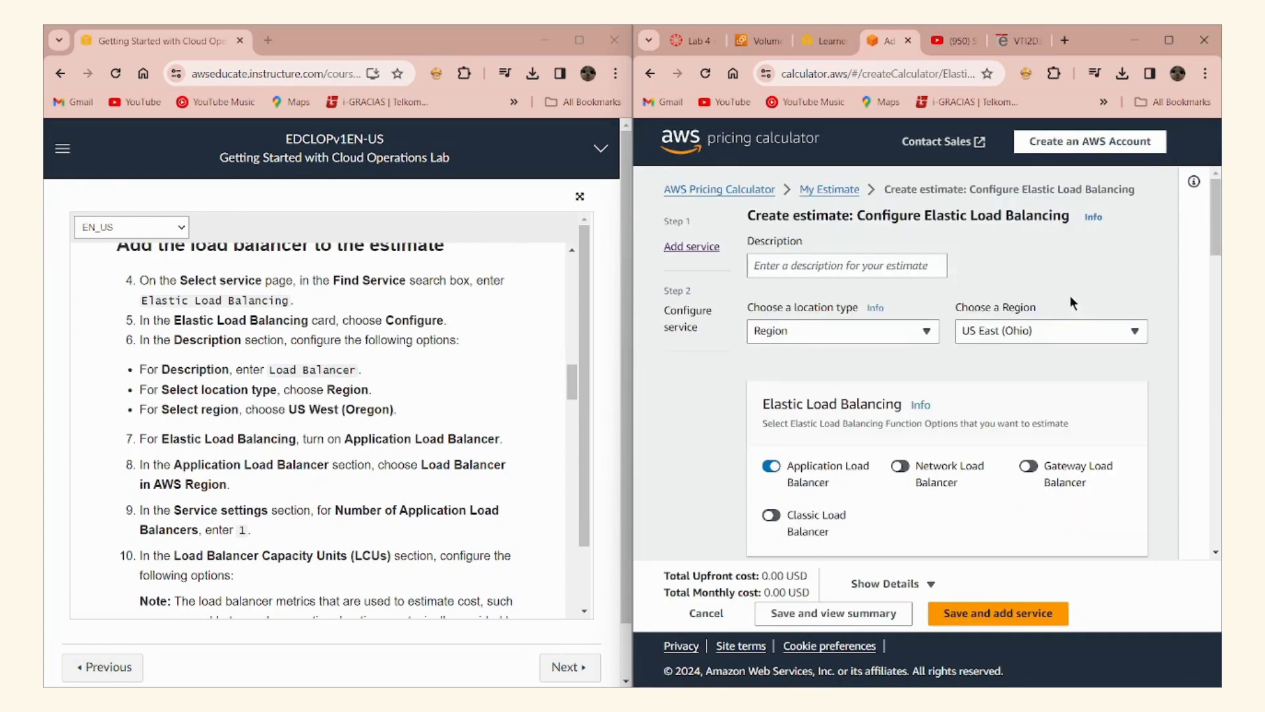
Enter "Load Balancer" as the description of the Elastic Load Balancing estimate
{"action": "left_click", "coordinate": [845, 264]}
{"action": "type", "text": "Lo"}
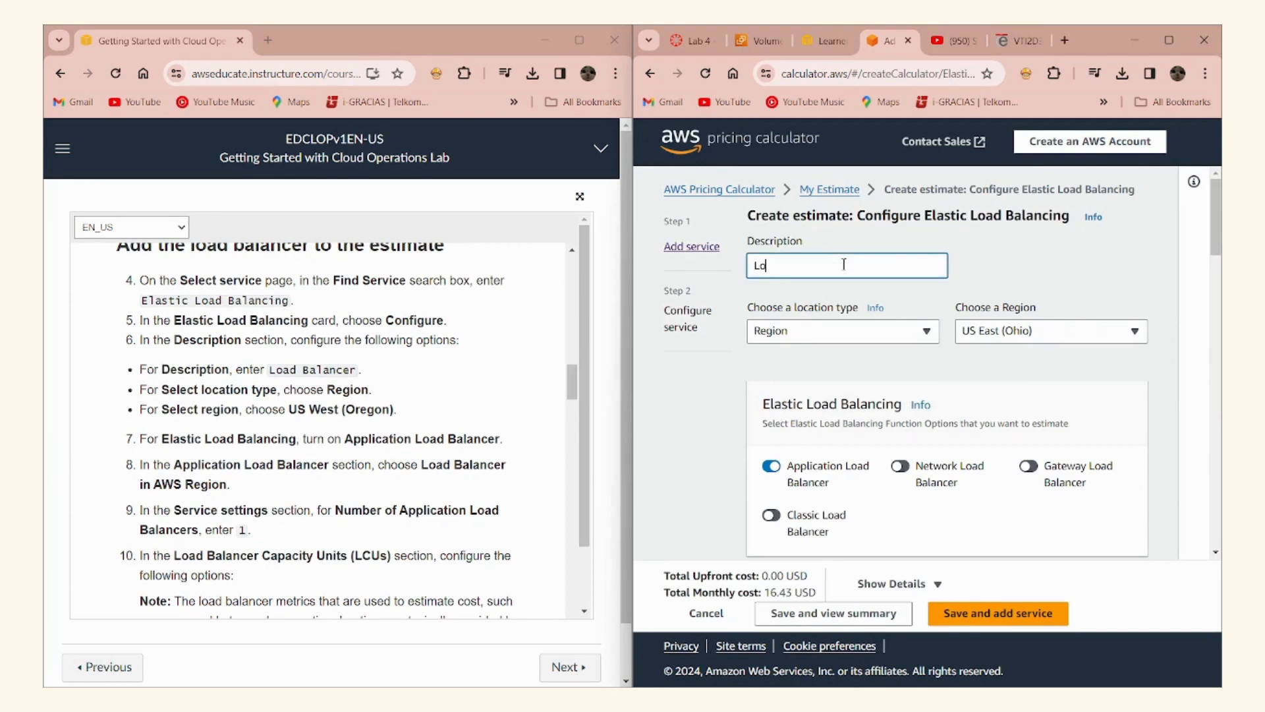
{"action": "type", "text": "ad balan"}
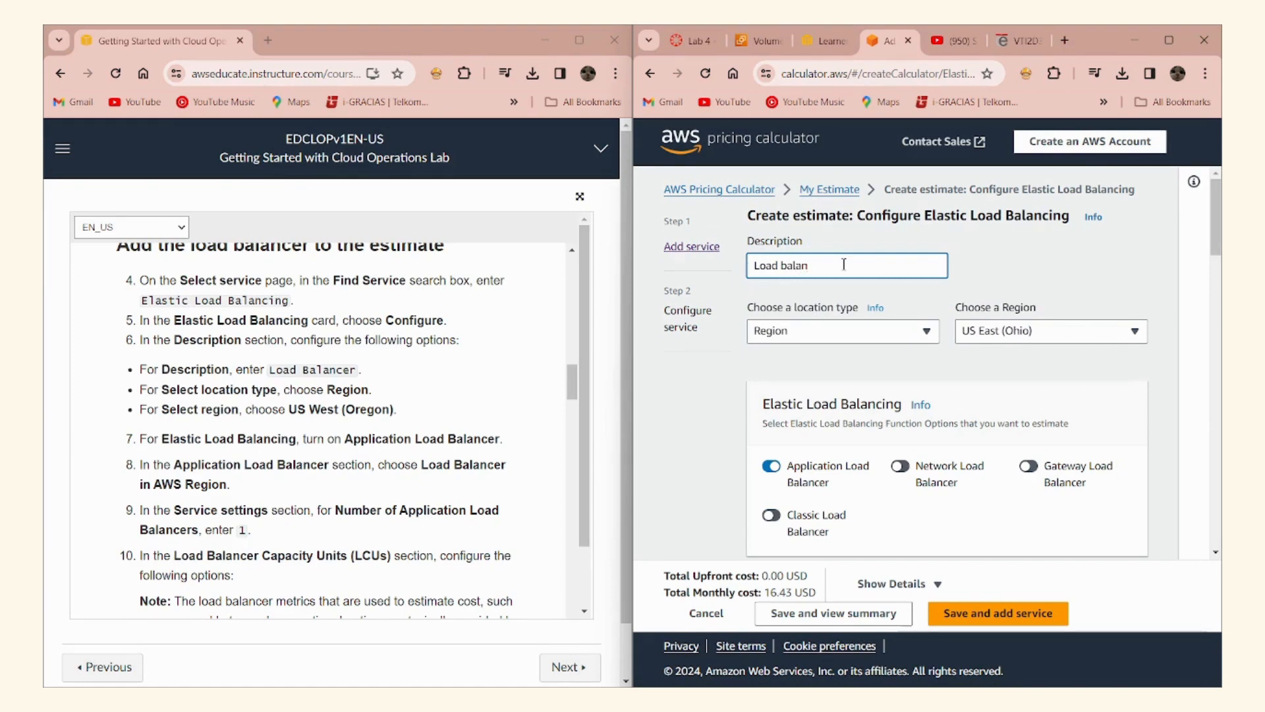
{"action": "type", "text": "er"}
{"action": "left_click", "coordinate": [787, 265]}
{"action": "key", "text": "BackSpace"}
{"action": "type", "text": "B"}
{"action": "left_click", "coordinate": [808, 277]}
{"action": "type", "text": "c"}
{"action": "left_click", "coordinate": [979, 285]}
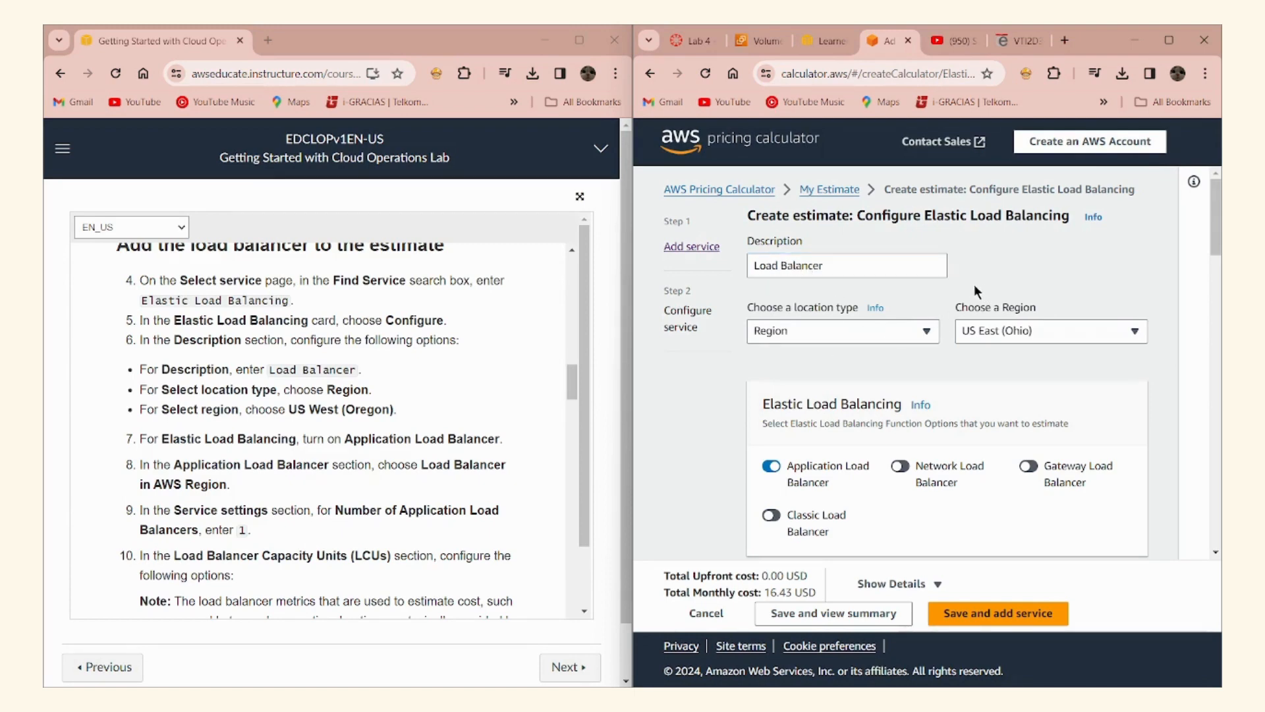
Keep the location type as Region and set the load balancer's region to US West (Oregon)
{"action": "left_click", "coordinate": [931, 336]}
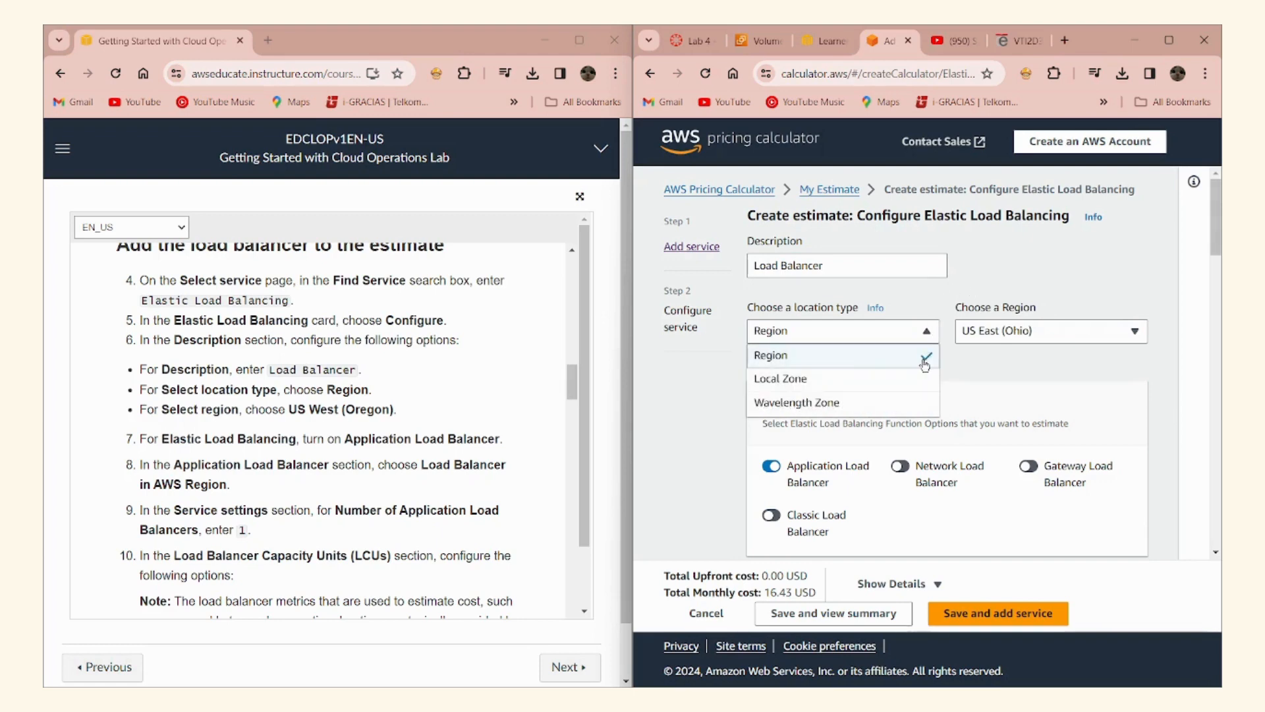
{"action": "left_click", "coordinate": [966, 359]}
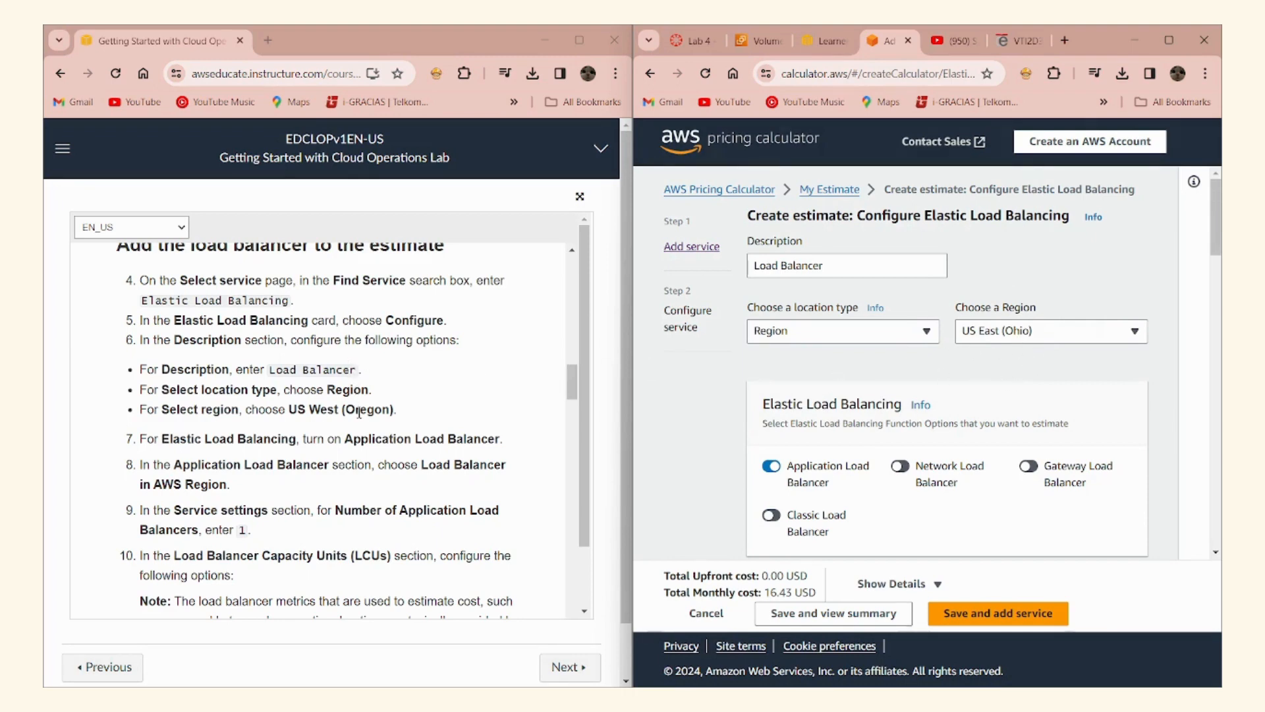
{"action": "left_click_drag", "start_coordinate": [346, 409], "coordinate": [390, 410]}
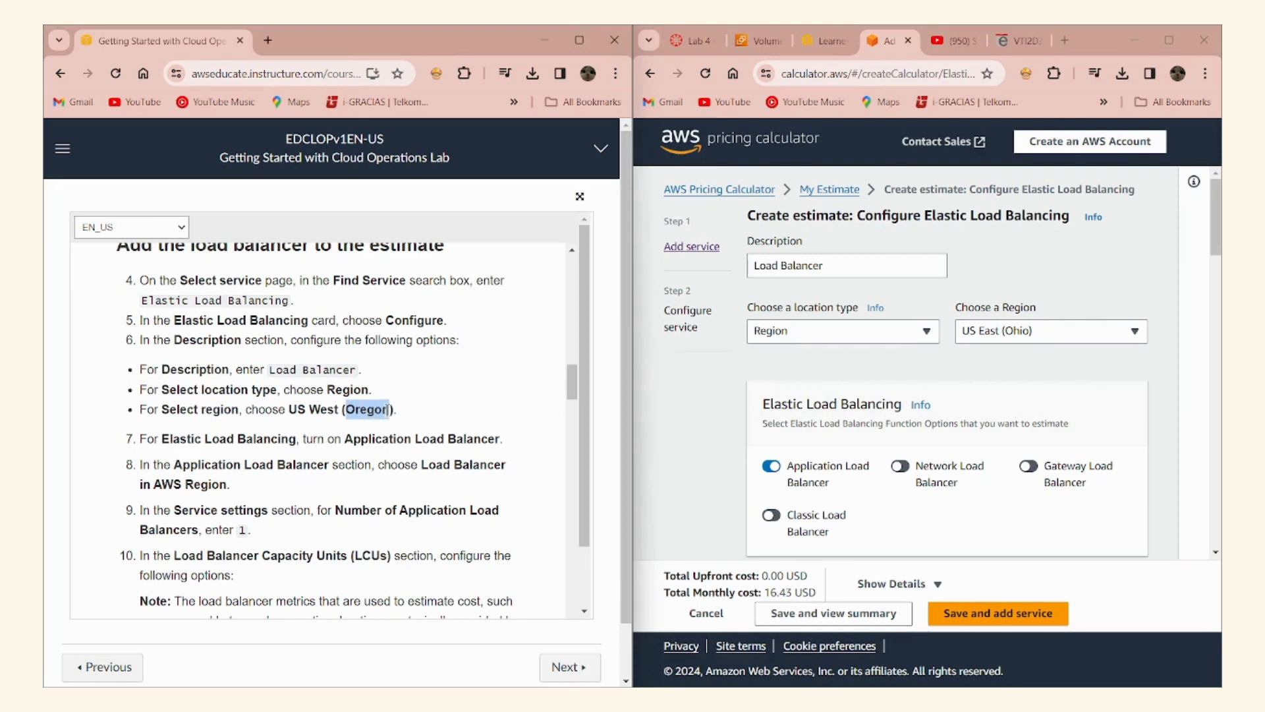
{"action": "left_click", "coordinate": [407, 419]}
{"action": "left_click", "coordinate": [1098, 334]}
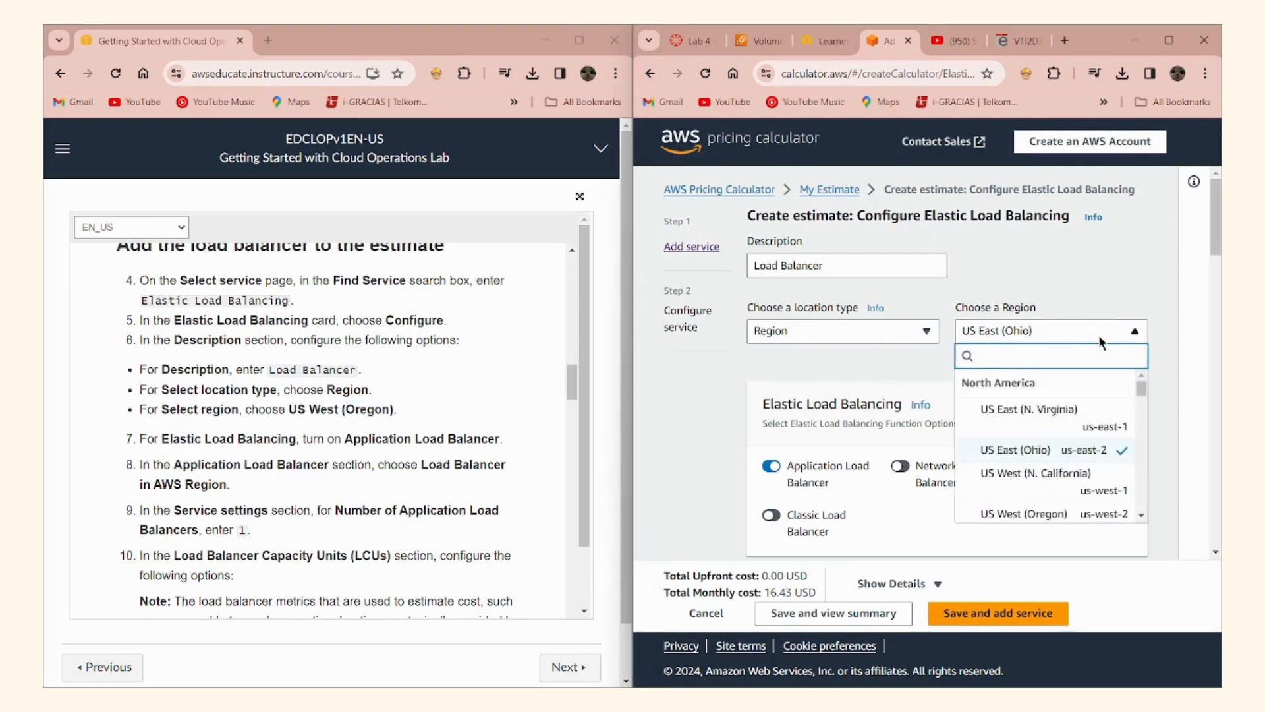
{"action": "scroll", "coordinate": [1085, 454], "scroll_direction": "down", "scroll_amount": 1}
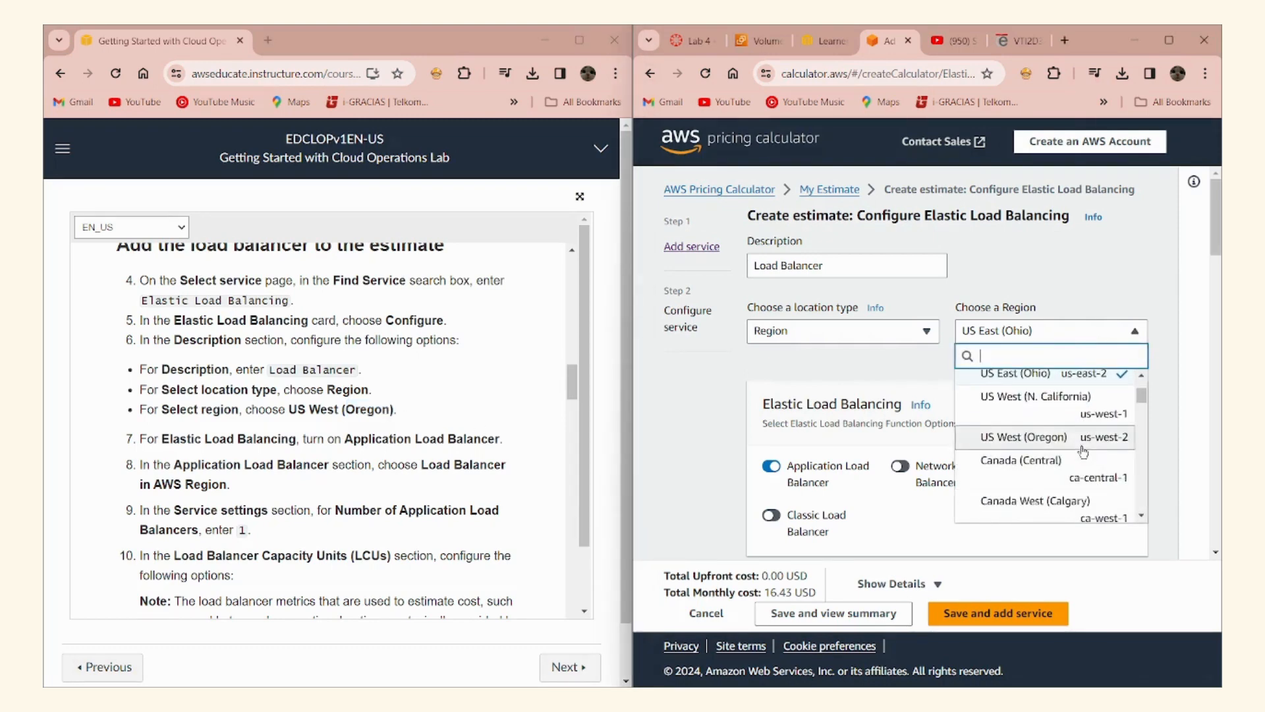
{"action": "left_click", "coordinate": [1080, 437]}
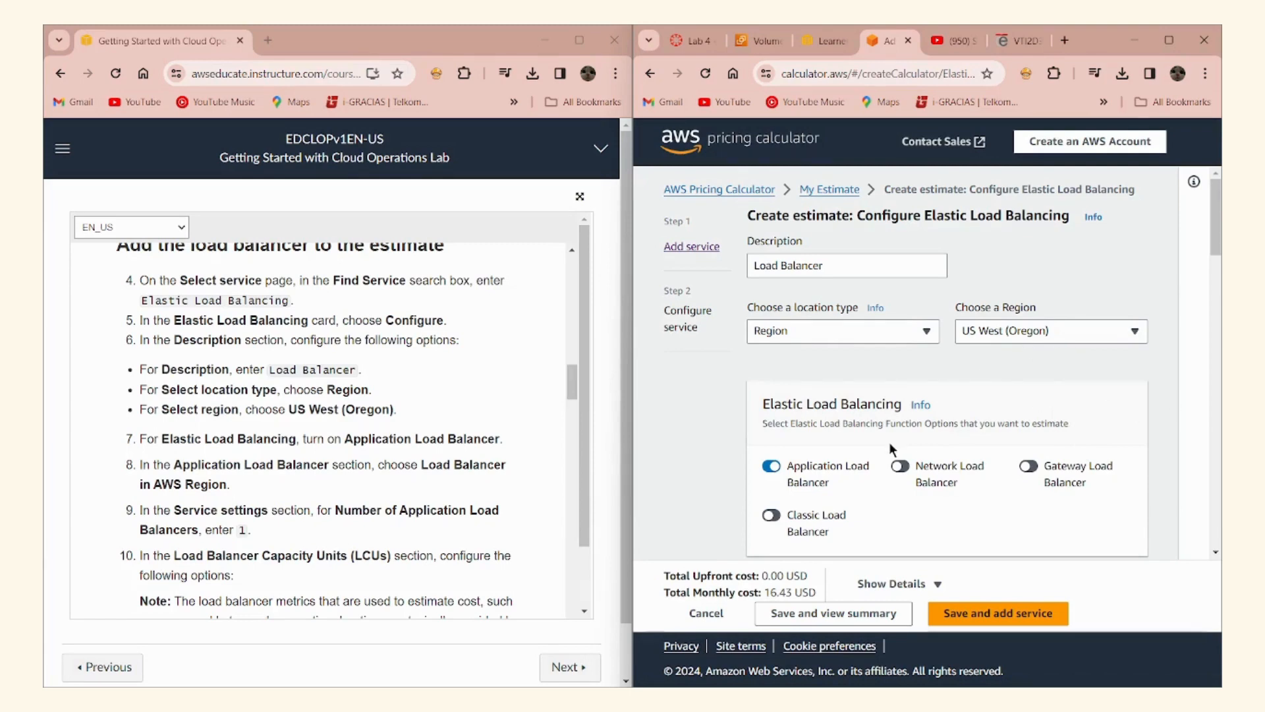
Check the load balancer type, the Application Load Balancer feature and the number of load balancers against the lab instructions
{"action": "scroll", "coordinate": [888, 441], "scroll_direction": "down", "scroll_amount": 1}
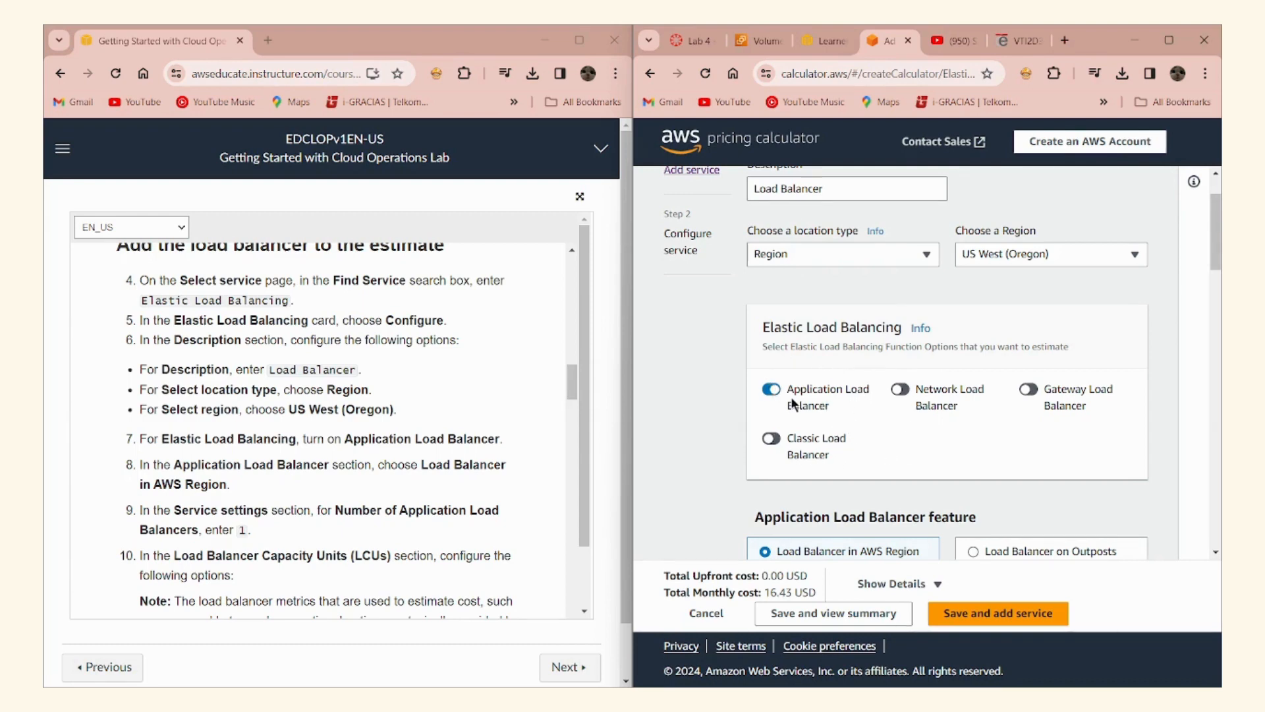
{"action": "scroll", "coordinate": [903, 372], "scroll_direction": "down", "scroll_amount": 3}
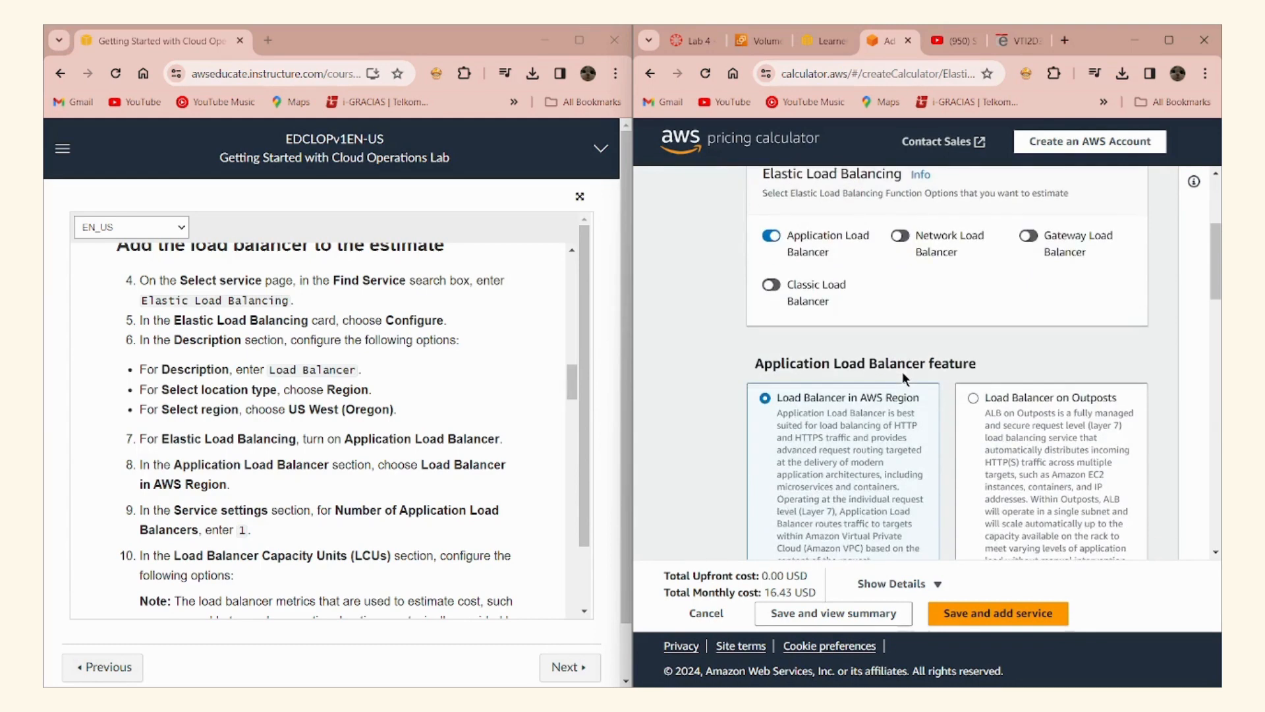
{"action": "scroll", "coordinate": [904, 378], "scroll_direction": "up", "scroll_amount": 1}
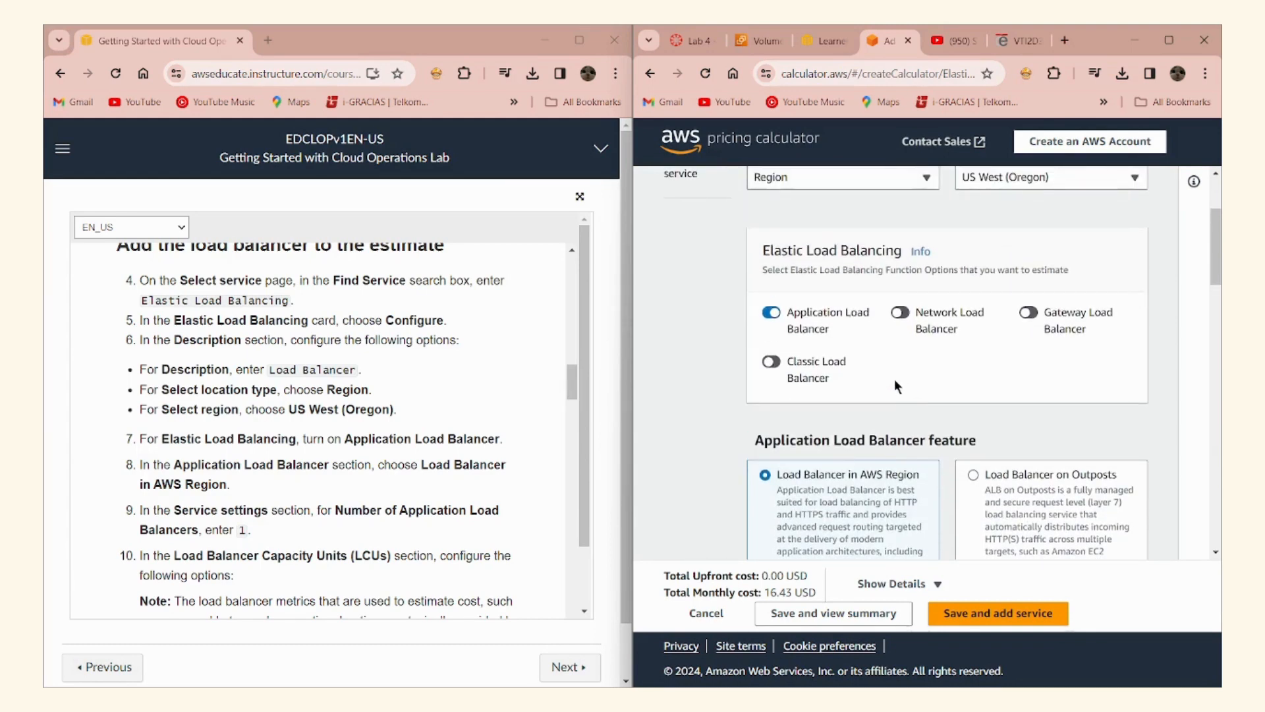
{"action": "scroll", "coordinate": [895, 378], "scroll_direction": "down", "scroll_amount": 2}
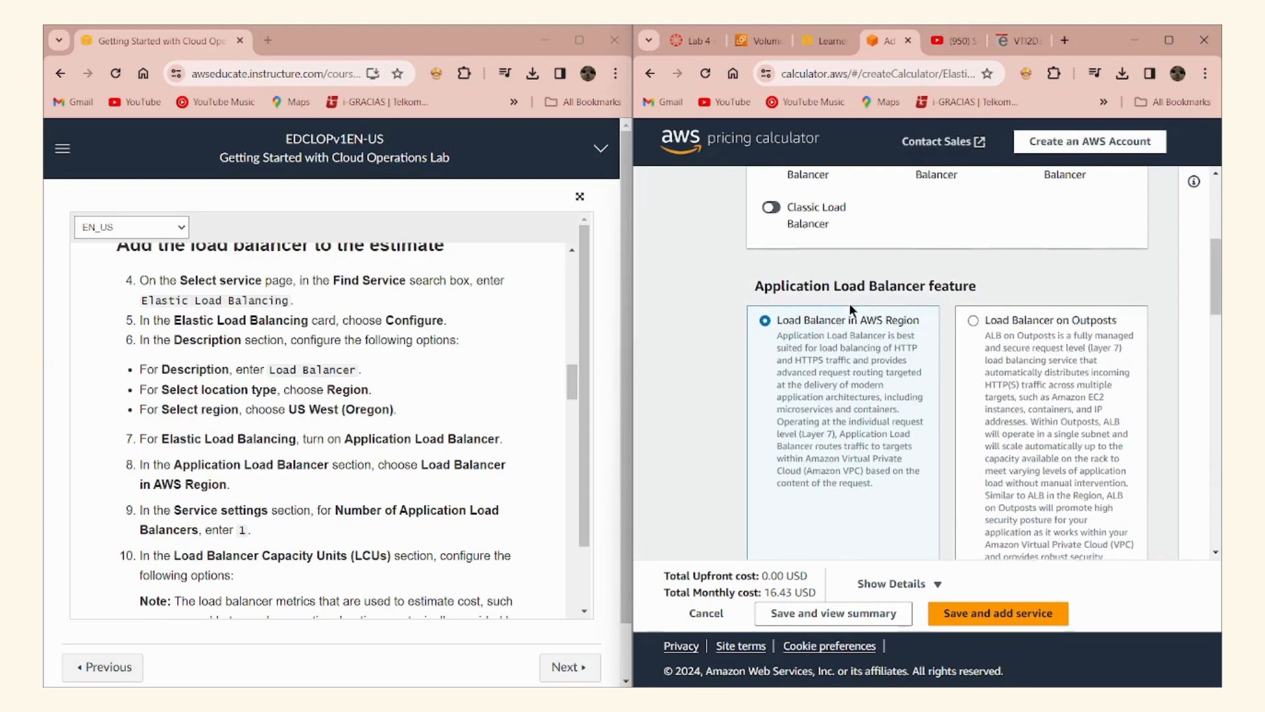
{"action": "scroll", "coordinate": [849, 304], "scroll_direction": "down", "scroll_amount": 1}
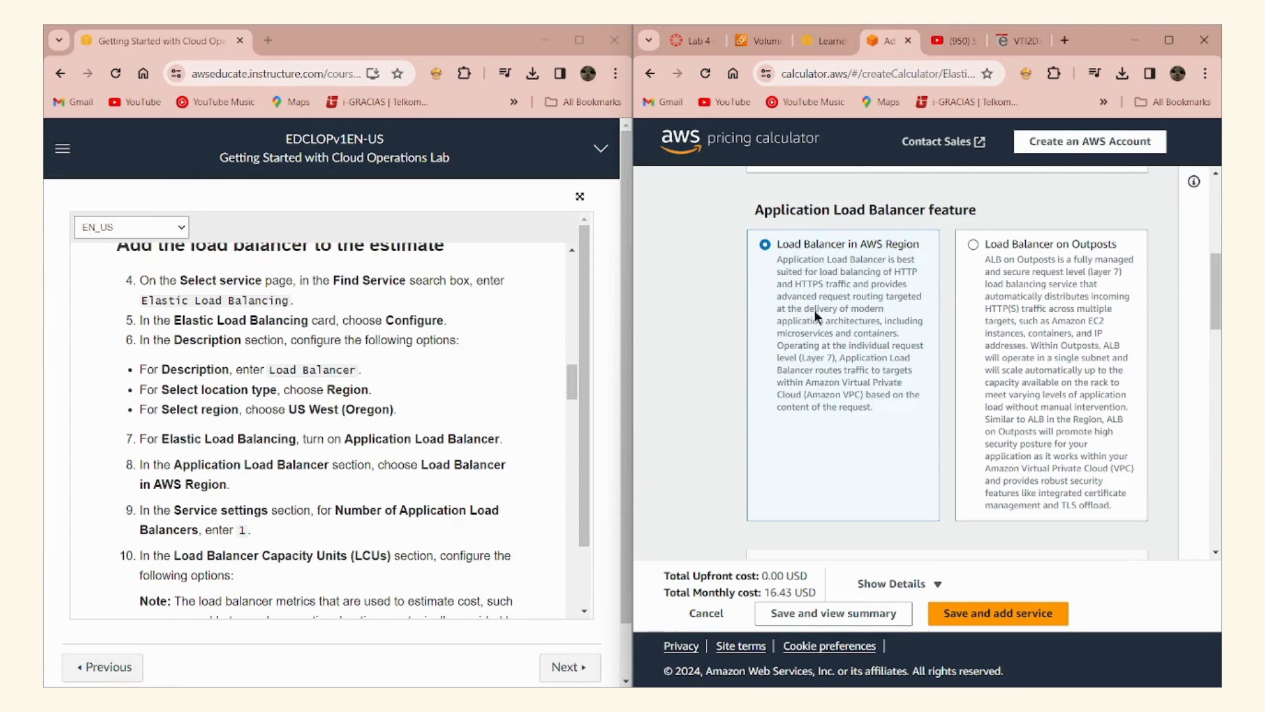
{"action": "scroll", "coordinate": [494, 501], "scroll_direction": "down", "scroll_amount": 1}
{"action": "scroll", "coordinate": [903, 429], "scroll_direction": "down", "scroll_amount": 3}
{"action": "scroll", "coordinate": [903, 429], "scroll_direction": "down", "scroll_amount": 2}
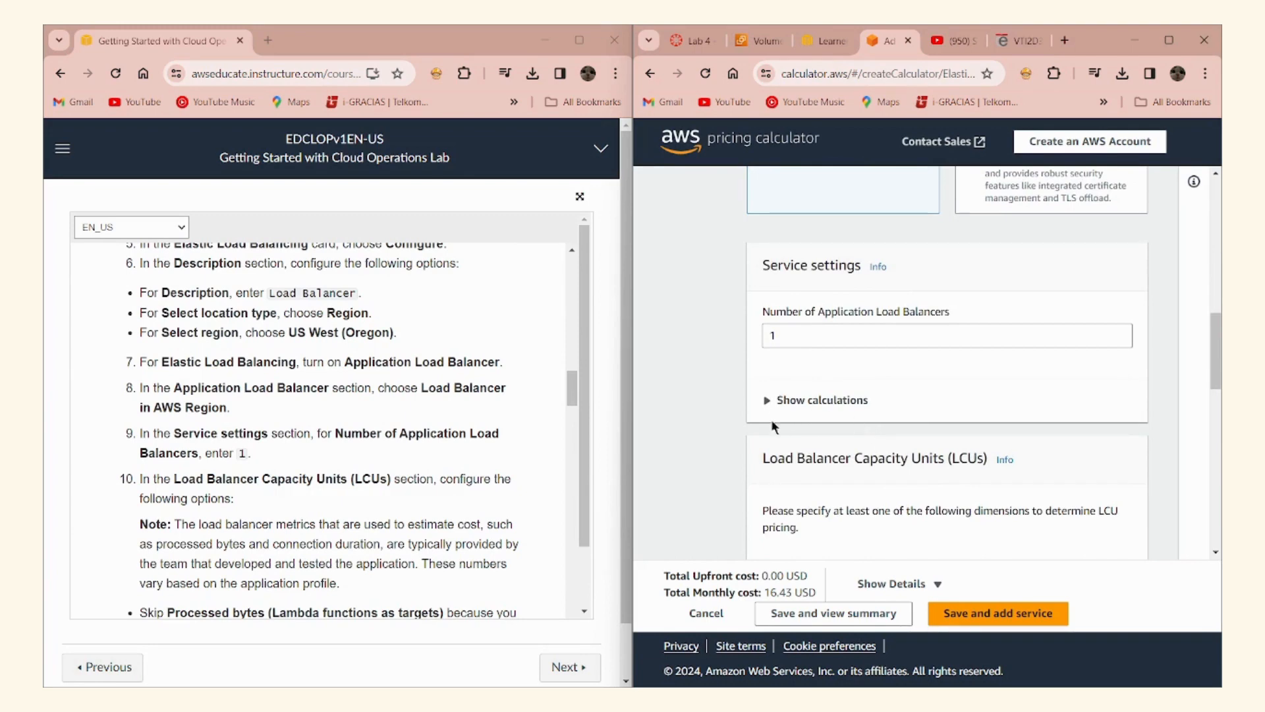
{"action": "left_click", "coordinate": [818, 329]}
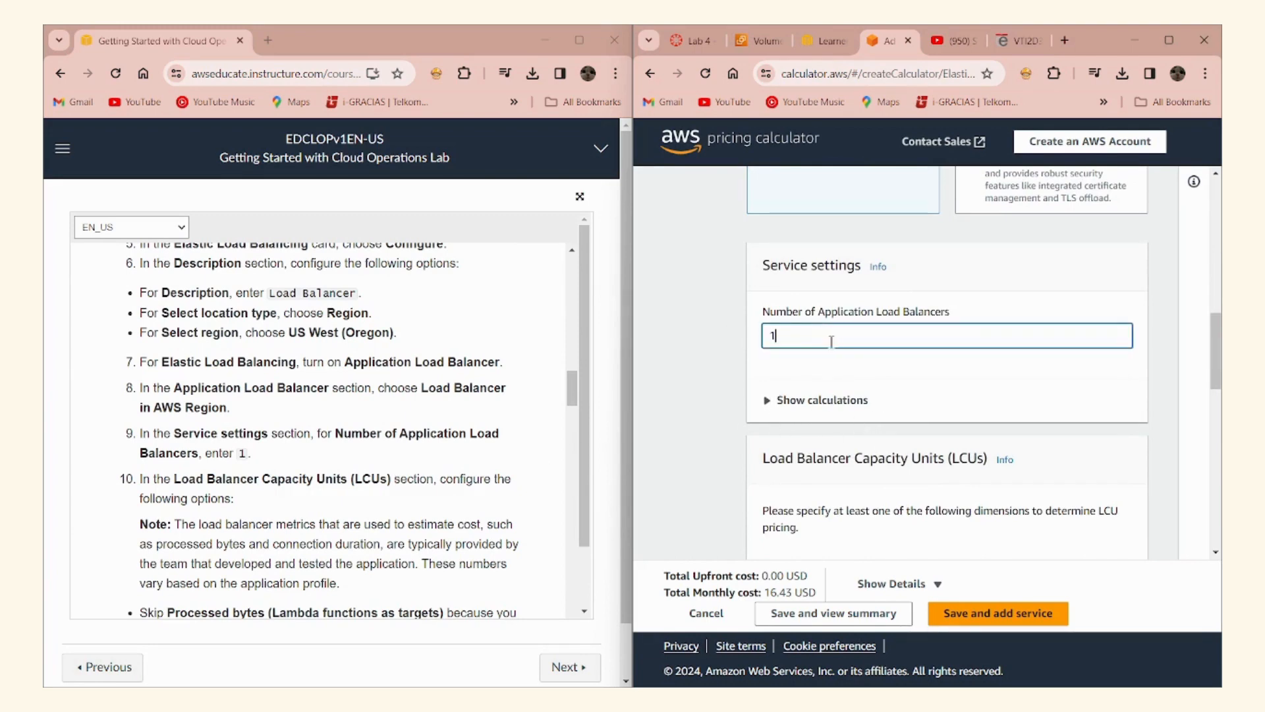
Compare the Load Balancer Capacity Units fields with the lab instructions, including the Lambda processed bytes entry to skip
{"action": "scroll", "coordinate": [857, 394], "scroll_direction": "down", "scroll_amount": 3}
{"action": "left_click", "coordinate": [852, 336]}
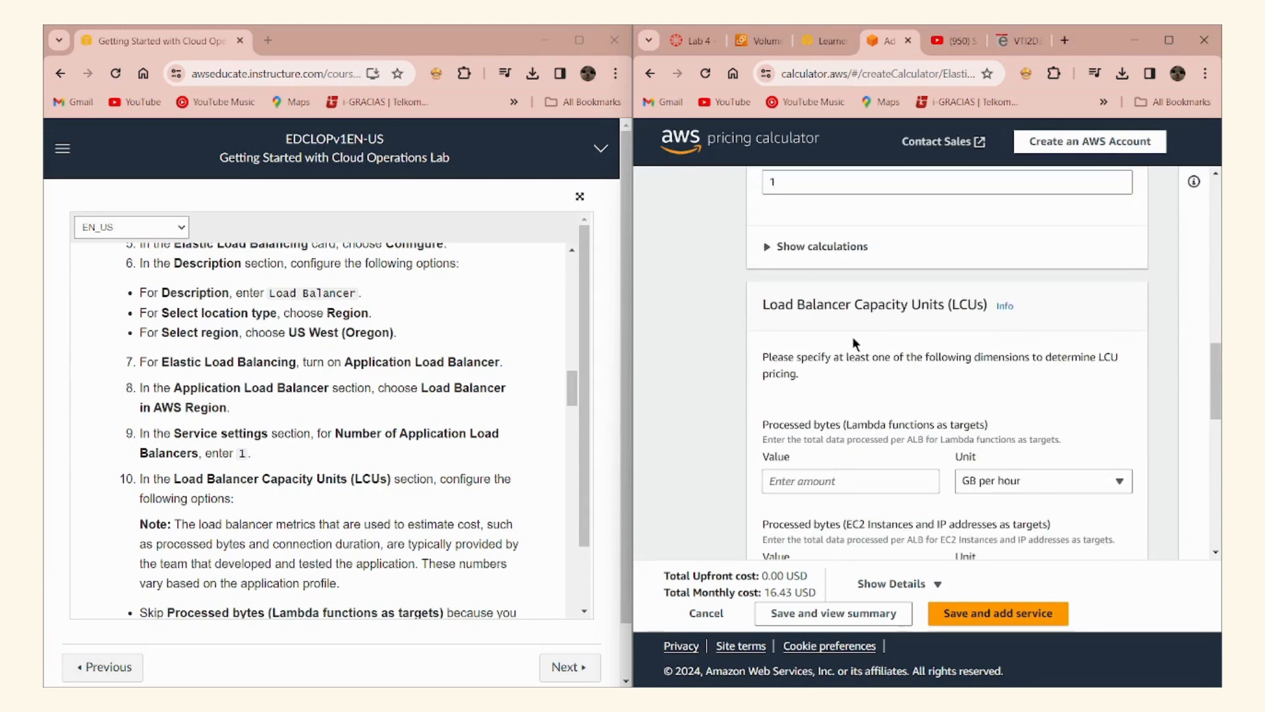
{"action": "scroll", "coordinate": [474, 409], "scroll_direction": "down", "scroll_amount": 1}
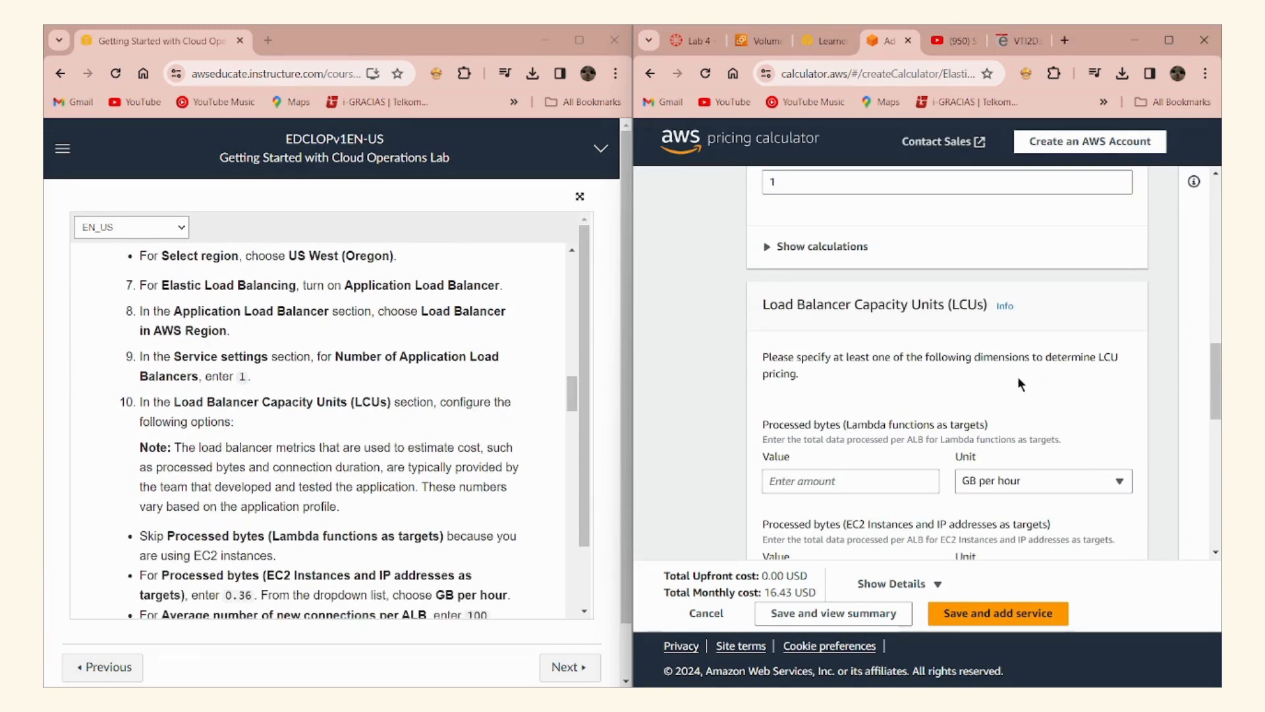
{"action": "scroll", "coordinate": [974, 398], "scroll_direction": "down", "scroll_amount": 3}
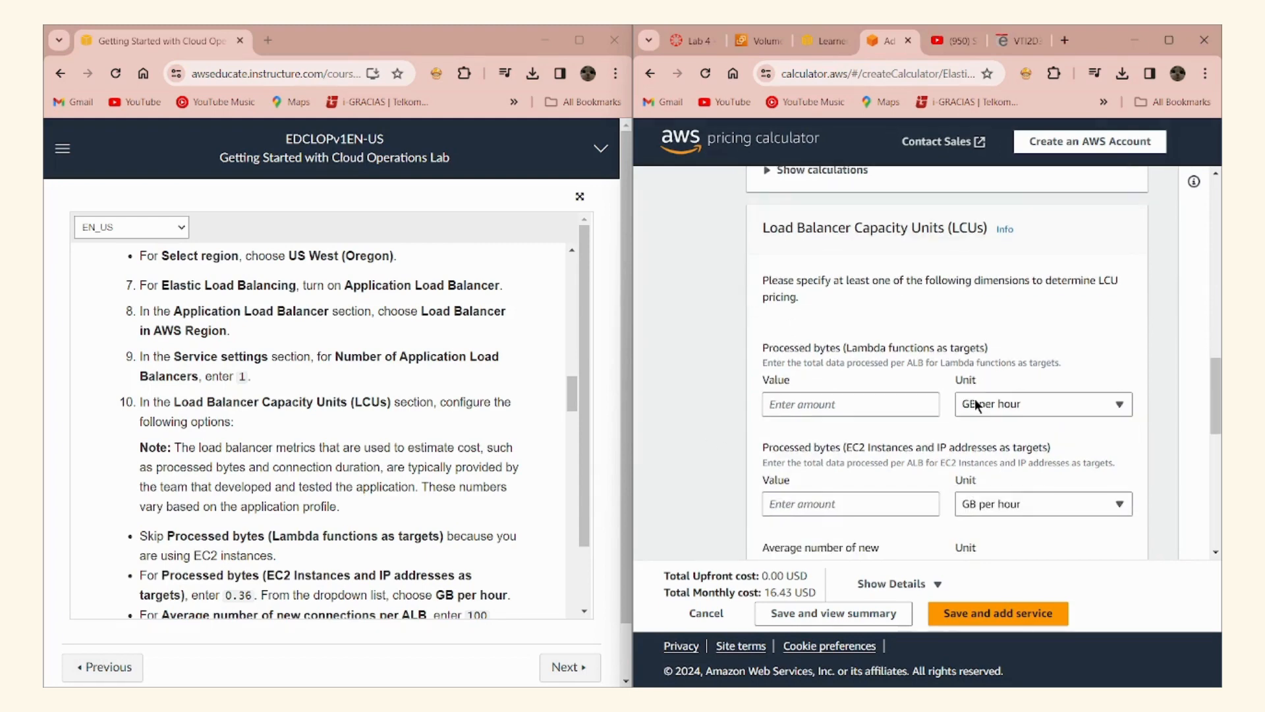
{"action": "scroll", "coordinate": [386, 473], "scroll_direction": "down", "scroll_amount": 3}
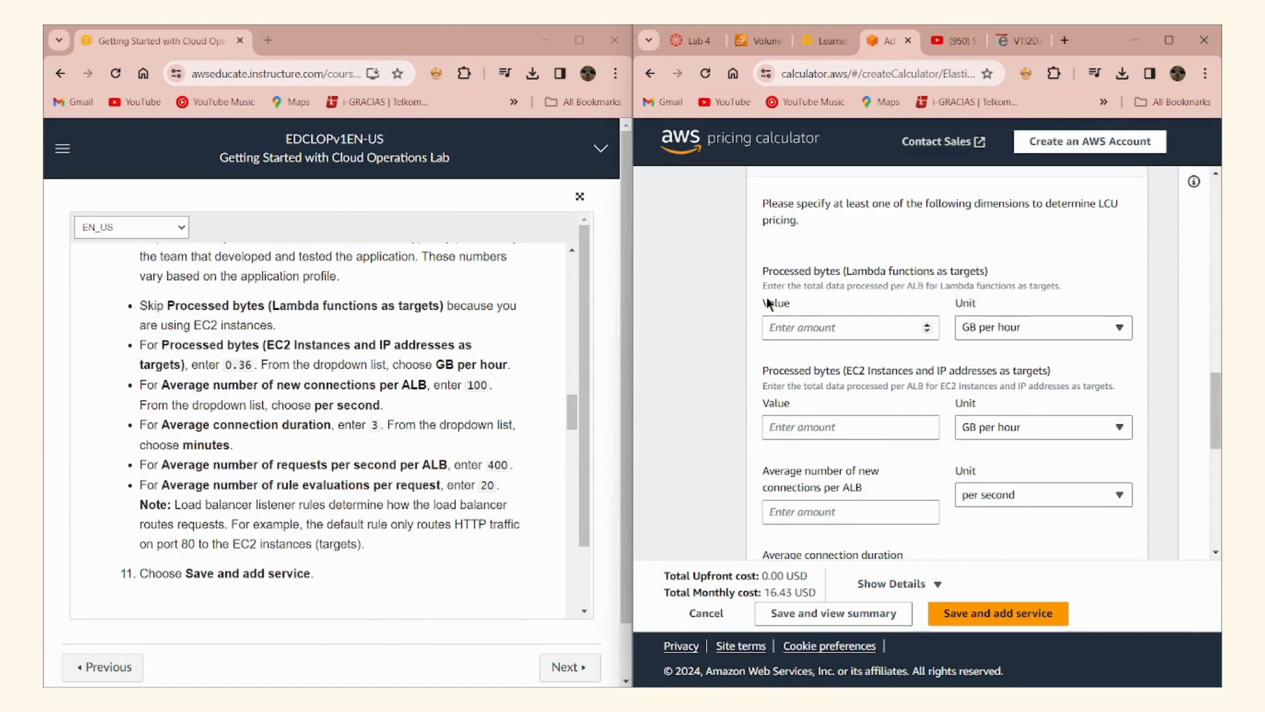
{"action": "left_click", "coordinate": [141, 310]}
{"action": "left_click_drag", "start_coordinate": [141, 310], "coordinate": [164, 308]}
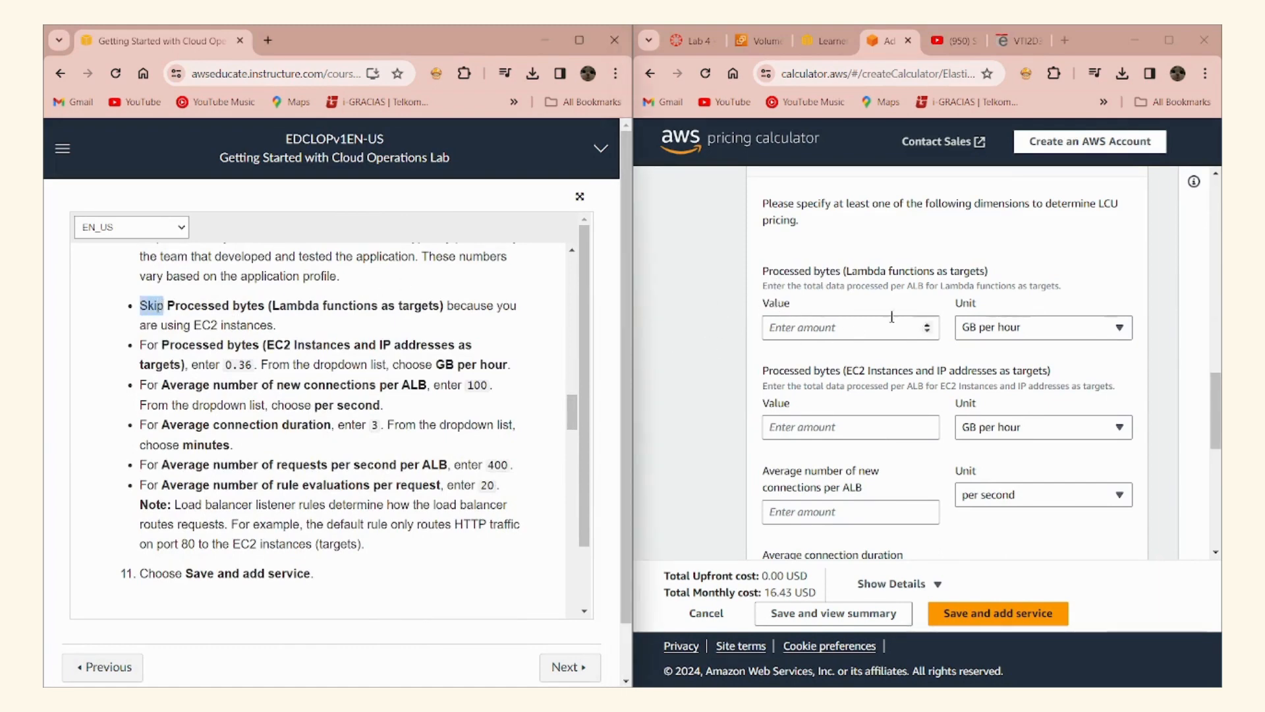
{"action": "left_click", "coordinate": [961, 297]}
{"action": "scroll", "coordinate": [959, 291], "scroll_direction": "down", "scroll_amount": 1}
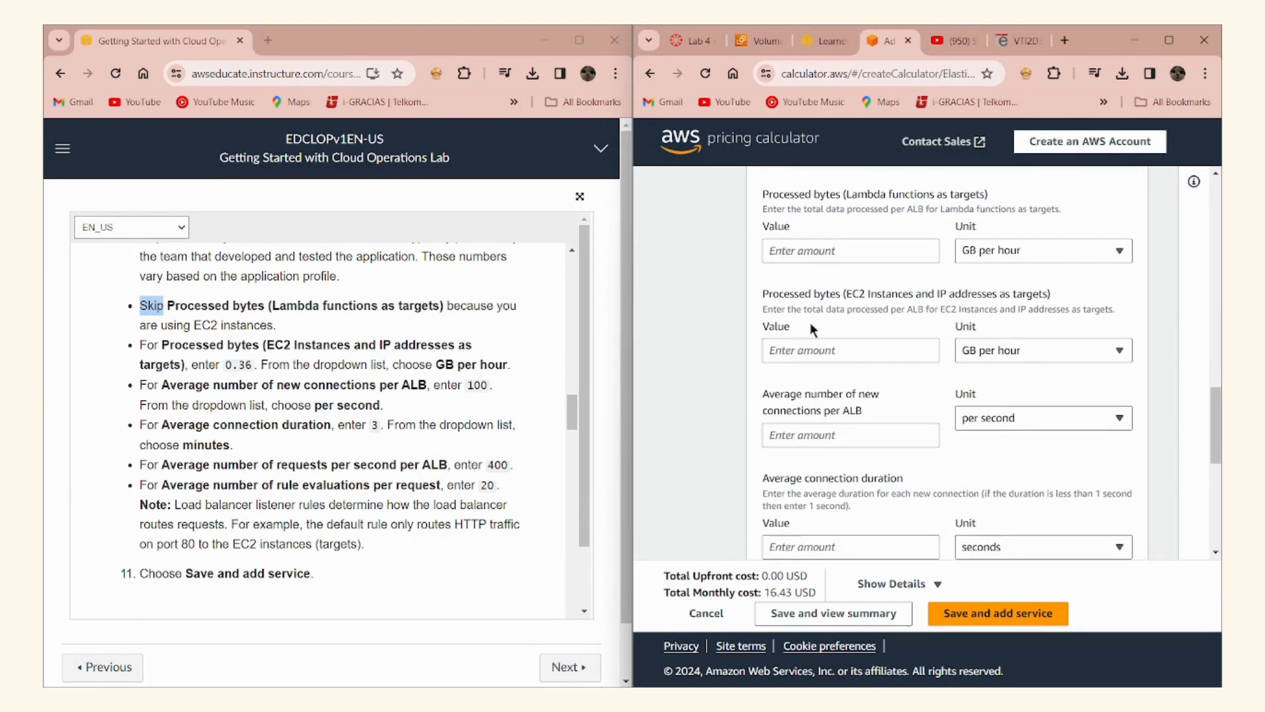
{"action": "left_click", "coordinate": [343, 318]}
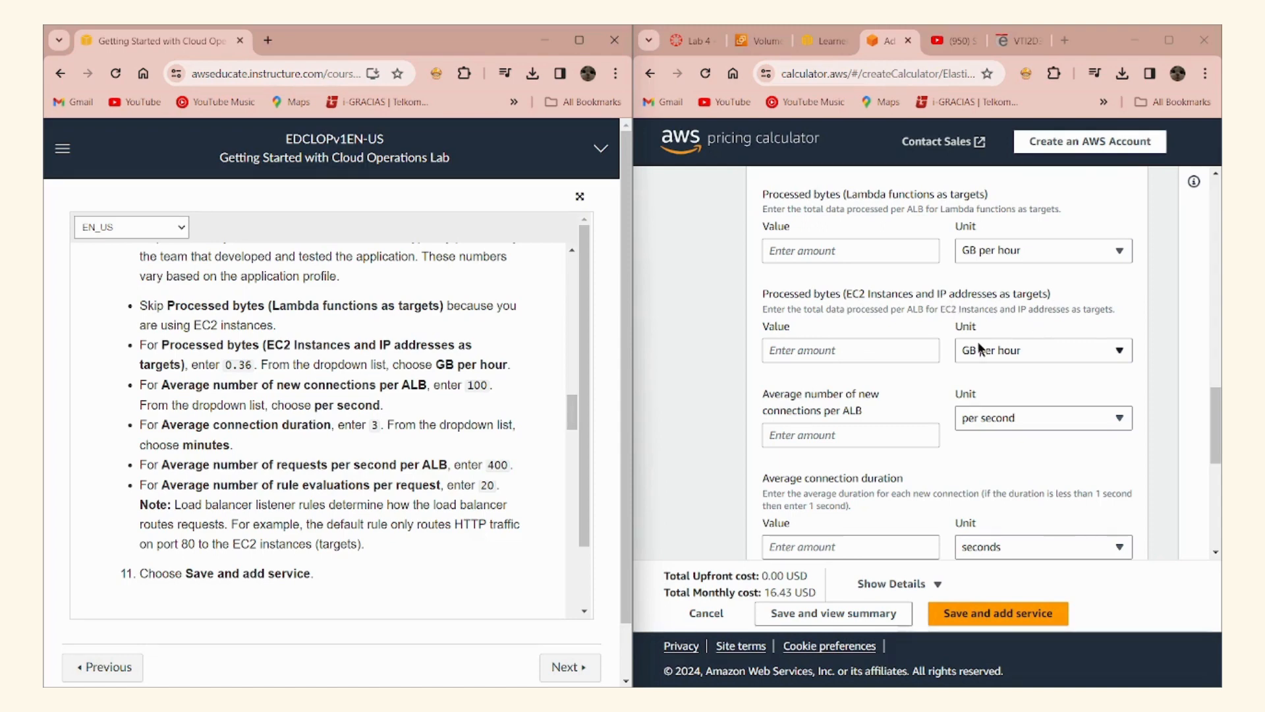
Set the processed bytes for EC2 instances and IP addresses to 0.36 GB per hour
{"action": "left_click", "coordinate": [876, 353]}
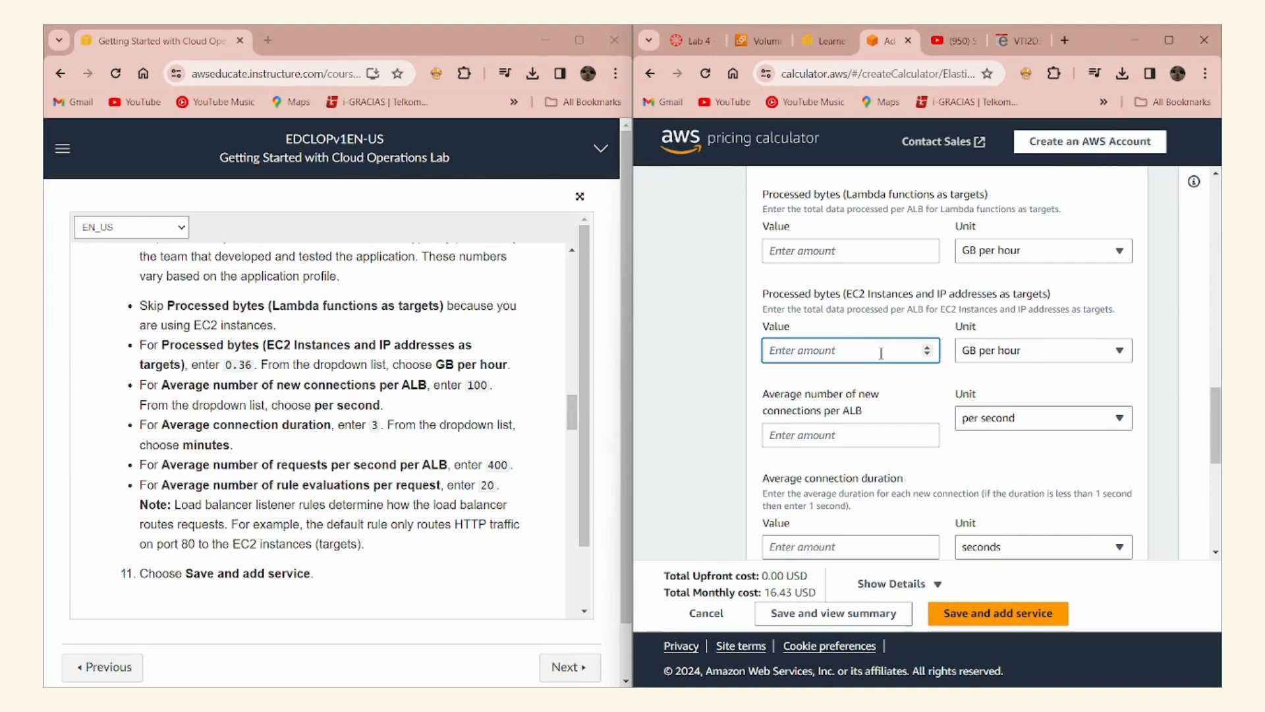
{"action": "type", "text": "0.36"}
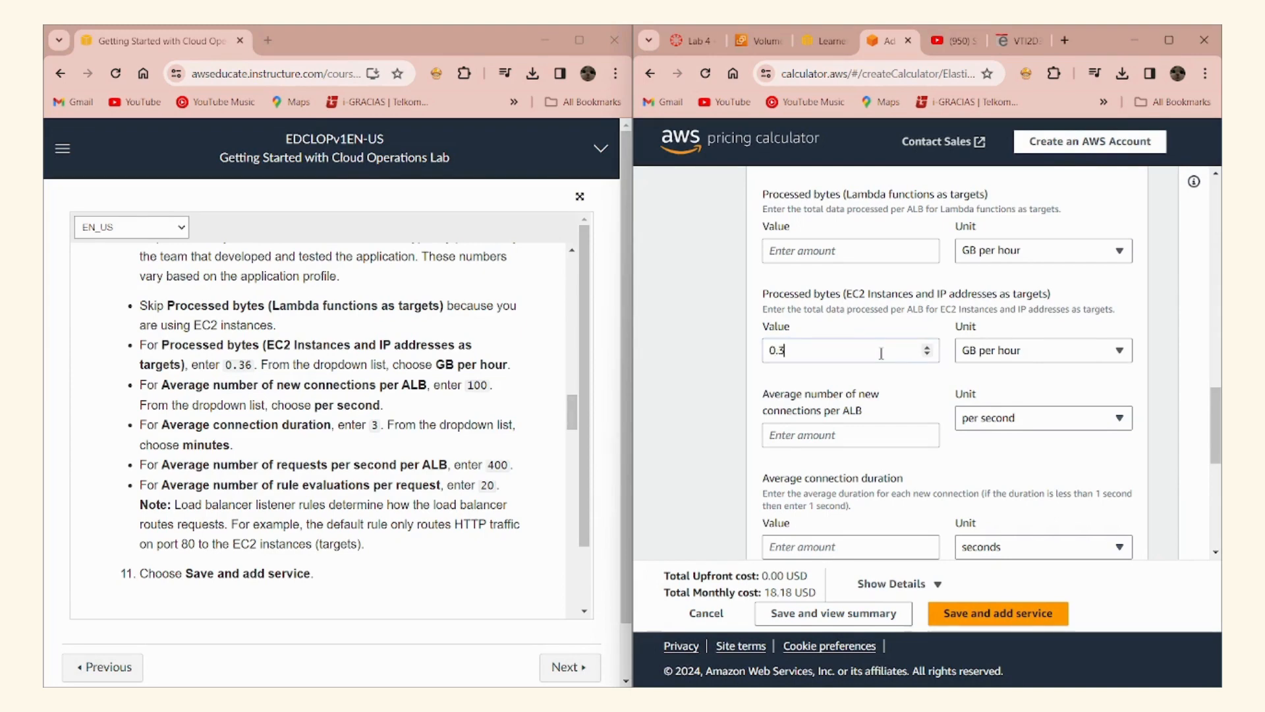
{"action": "left_click", "coordinate": [920, 399]}
Set the average number of new connections per ALB to 100, keeping the unit as per second
{"action": "scroll", "coordinate": [1016, 357], "scroll_direction": "down", "scroll_amount": 1}
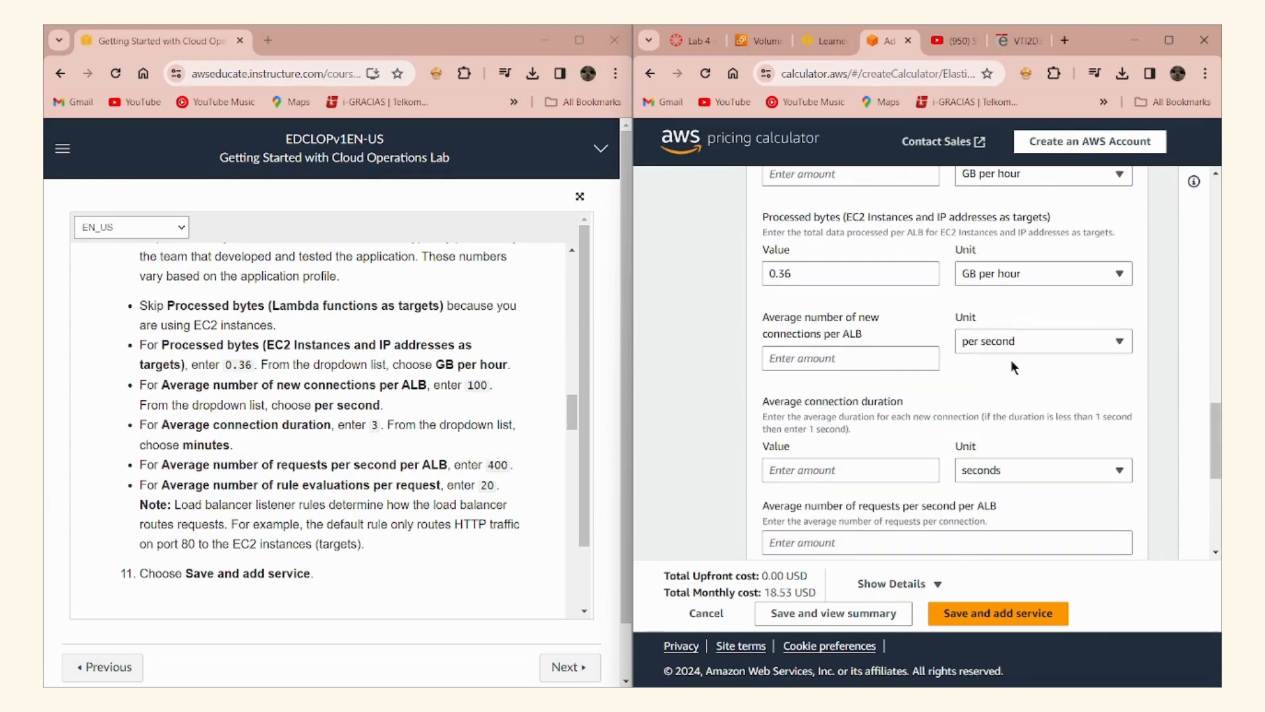
{"action": "left_click", "coordinate": [859, 365]}
{"action": "type", "text": "100"}
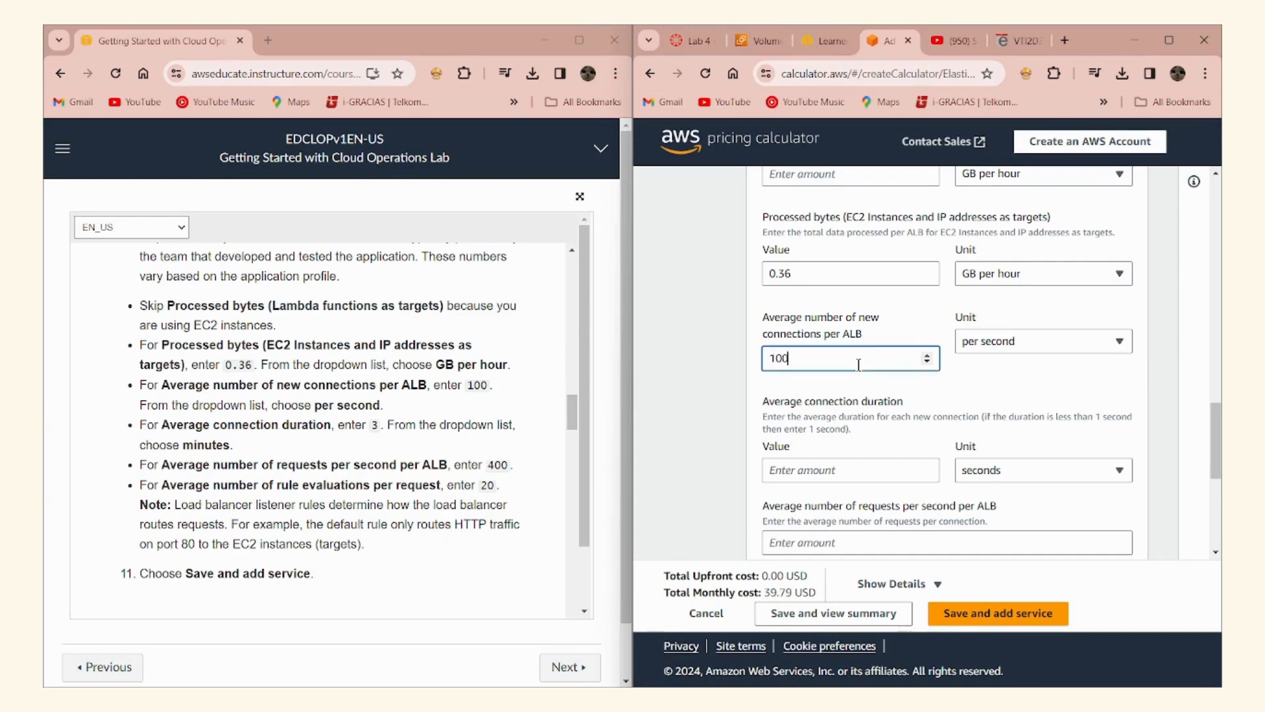
{"action": "left_click", "coordinate": [999, 408]}
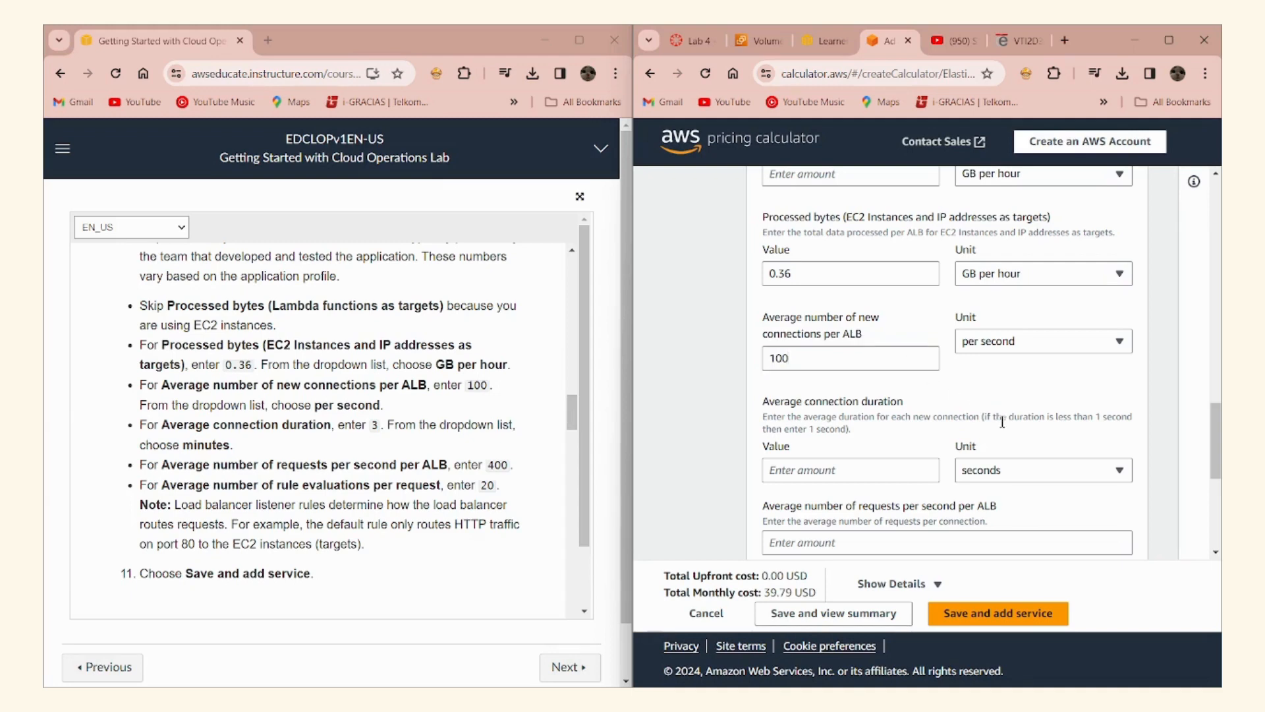
{"action": "left_click", "coordinate": [1104, 350]}
{"action": "left_click", "coordinate": [1106, 366]}
Set the average connection duration to 3 minutes
{"action": "scroll", "coordinate": [1053, 408], "scroll_direction": "down", "scroll_amount": 1}
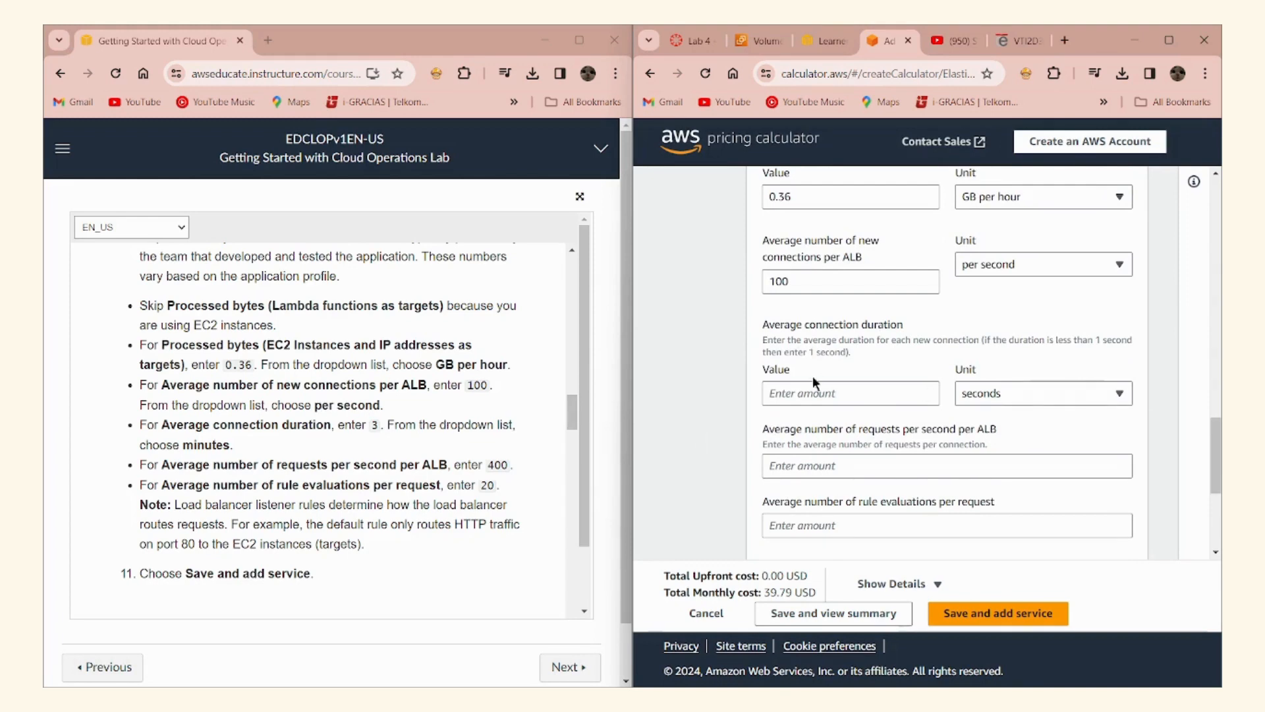
{"action": "left_click", "coordinate": [866, 398]}
{"action": "type", "text": "3"}
{"action": "left_click", "coordinate": [908, 437]}
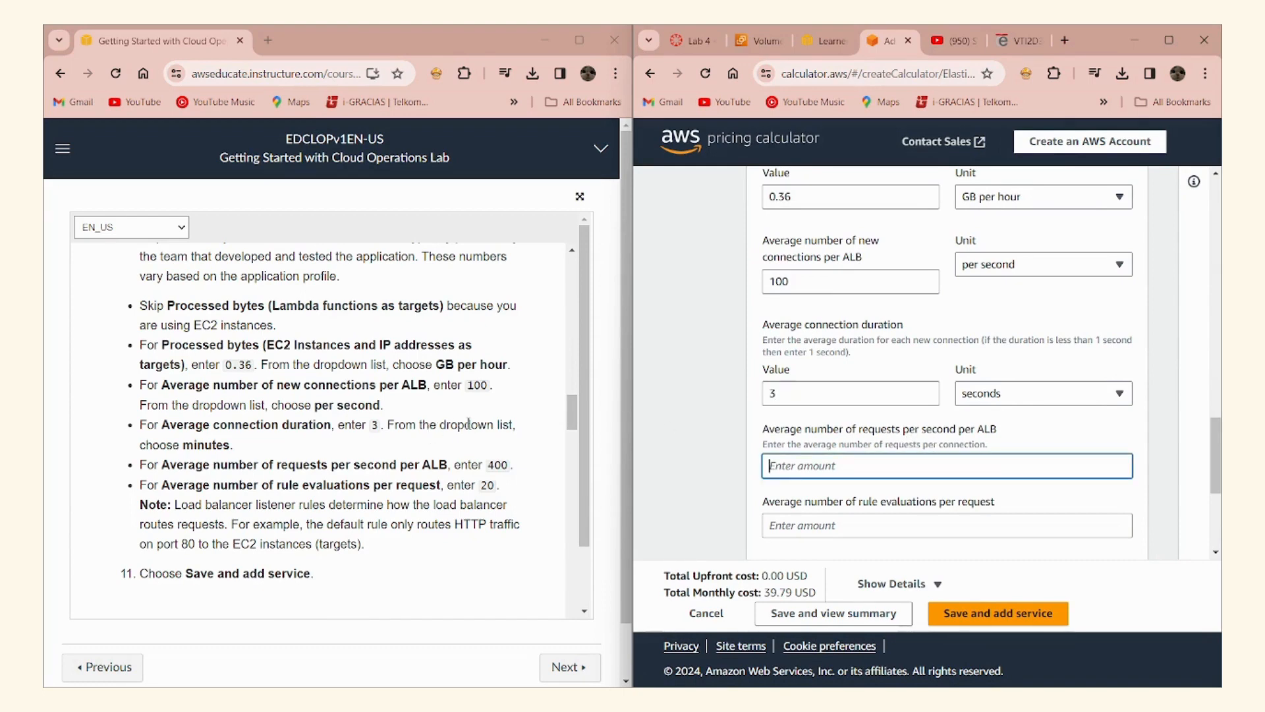
{"action": "left_click", "coordinate": [1107, 395]}
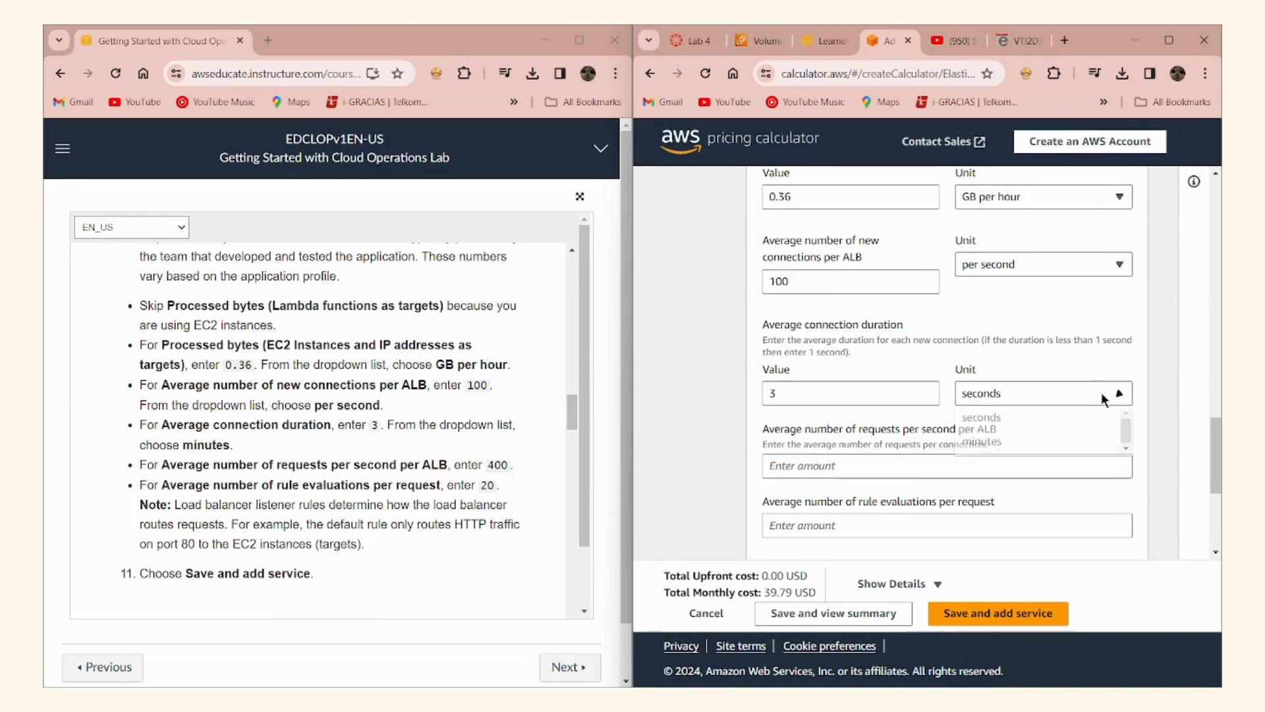
{"action": "left_click", "coordinate": [1099, 443]}
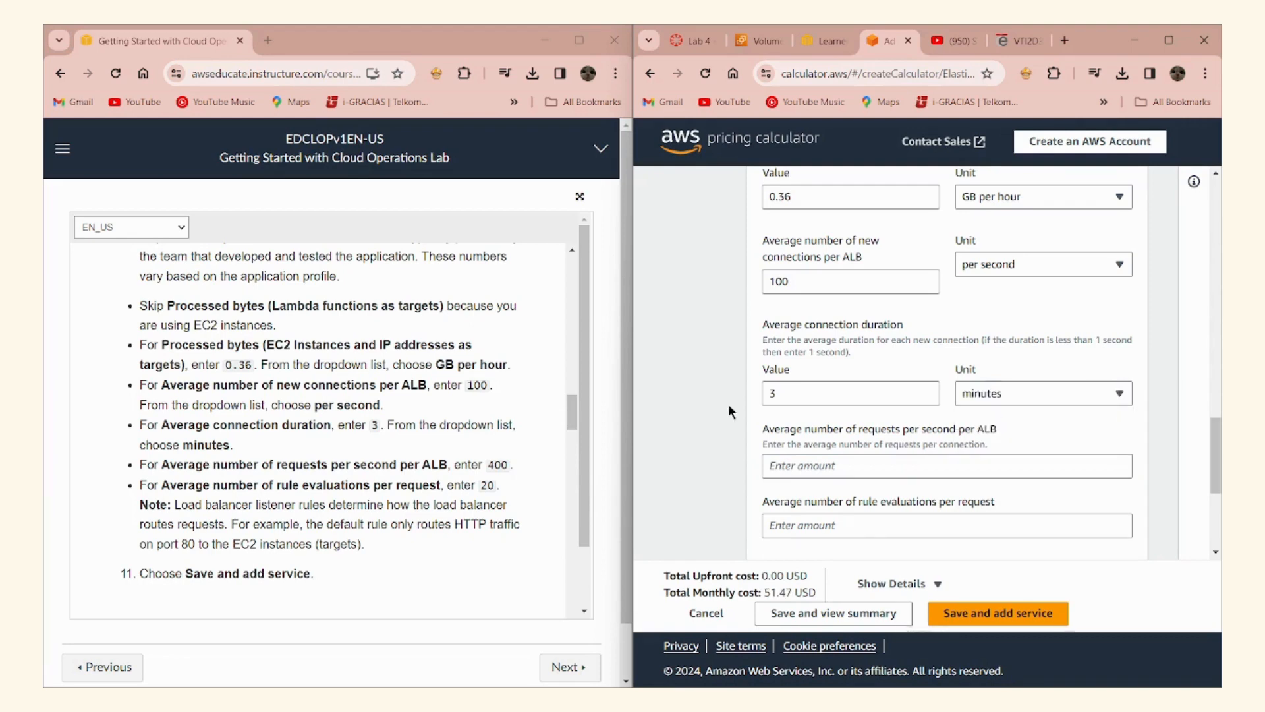
Set the average number of requests per second per ALB to 400
{"action": "scroll", "coordinate": [983, 404], "scroll_direction": "down", "scroll_amount": 1}
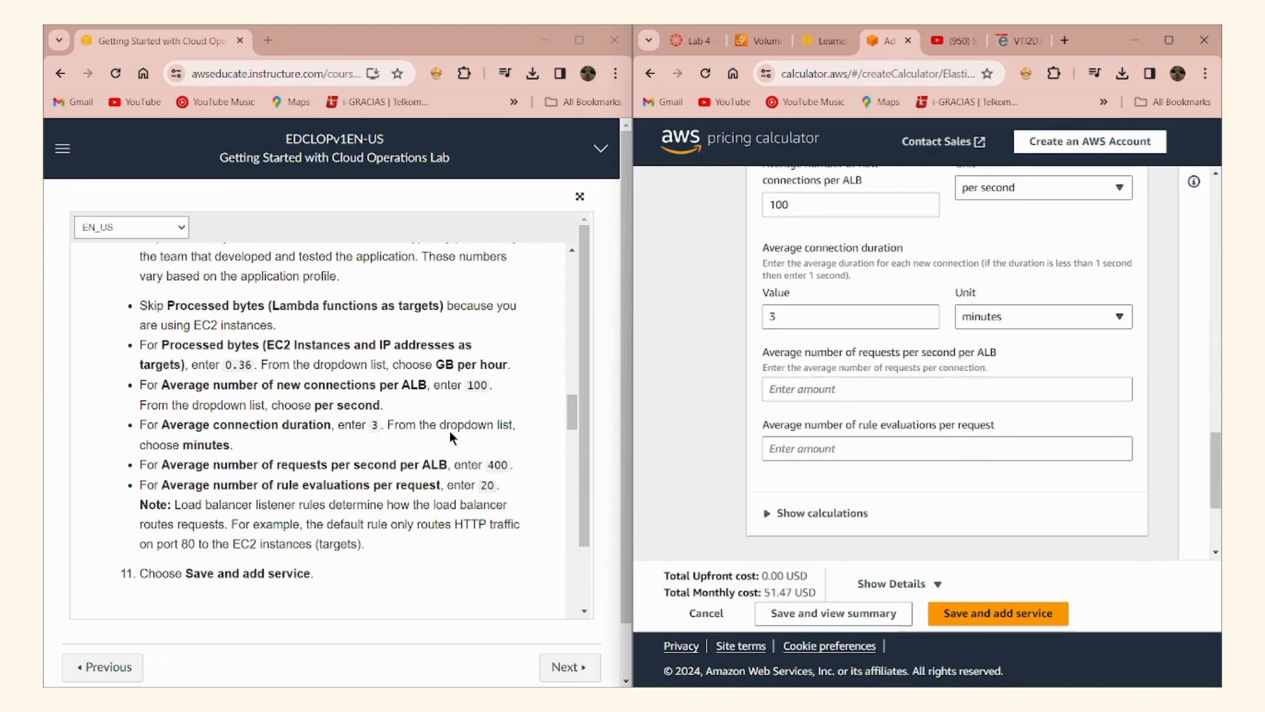
{"action": "scroll", "coordinate": [450, 431], "scroll_direction": "down", "scroll_amount": 1}
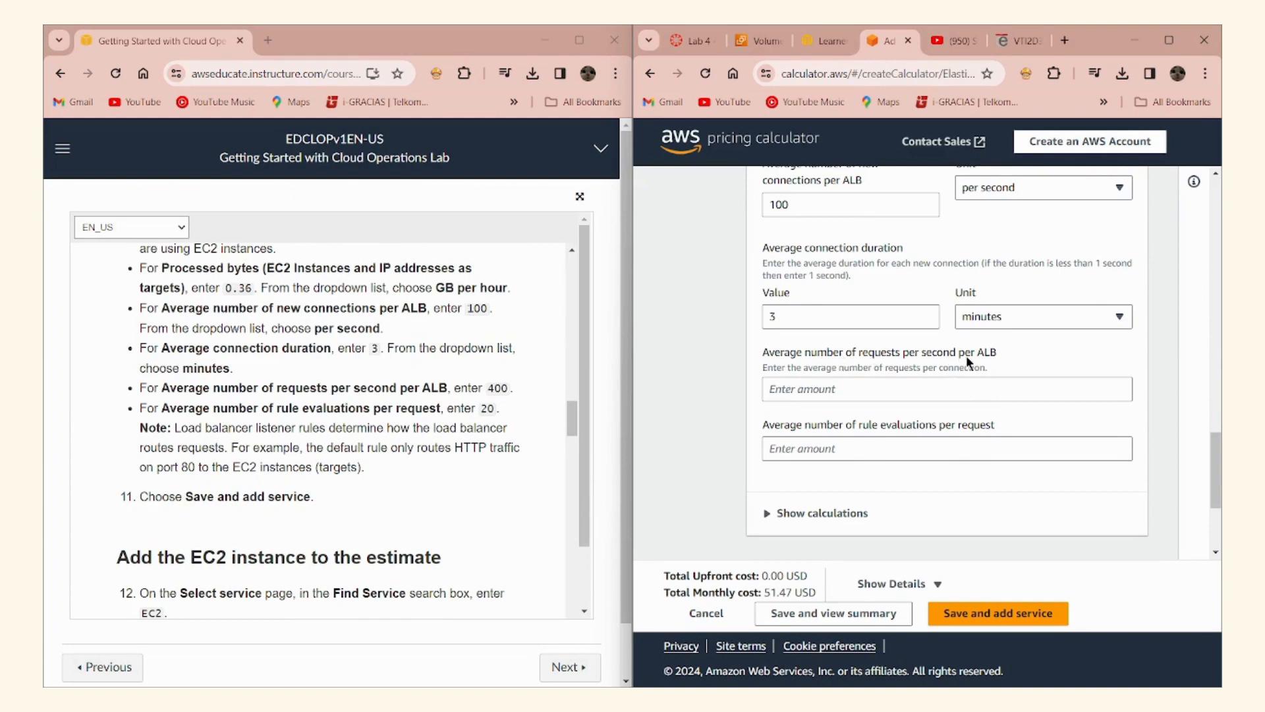
{"action": "left_click", "coordinate": [960, 398]}
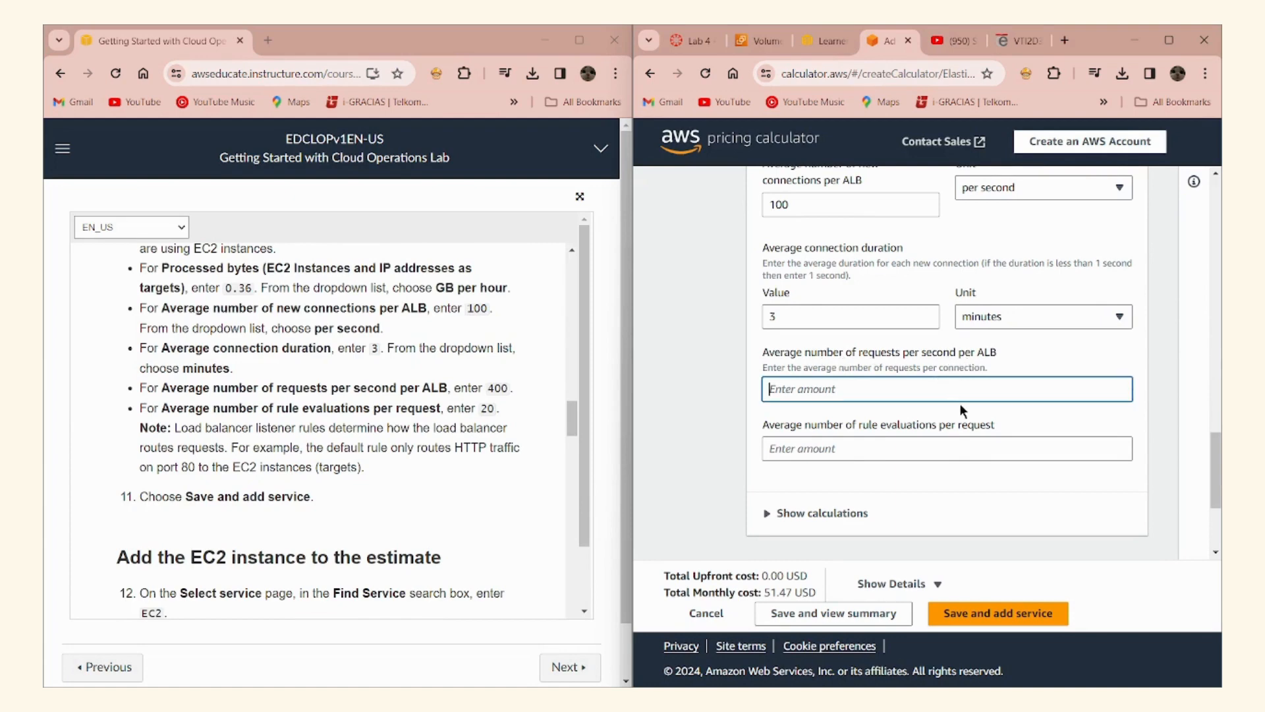
{"action": "type", "text": "400"}
{"action": "left_click", "coordinate": [961, 405]}
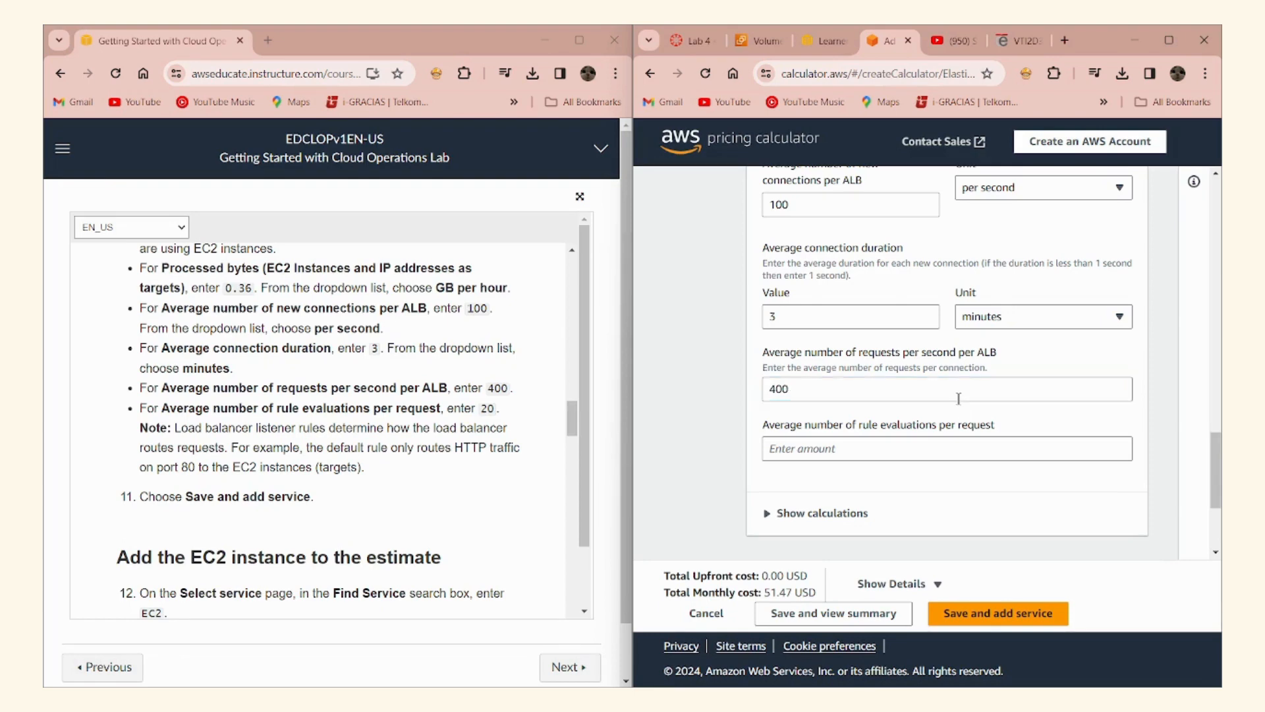
Set the average number of rule evaluations per request to 20 and save the load balancer to the estimate, continuing to add services
{"action": "left_click", "coordinate": [948, 451]}
{"action": "type", "text": "20"}
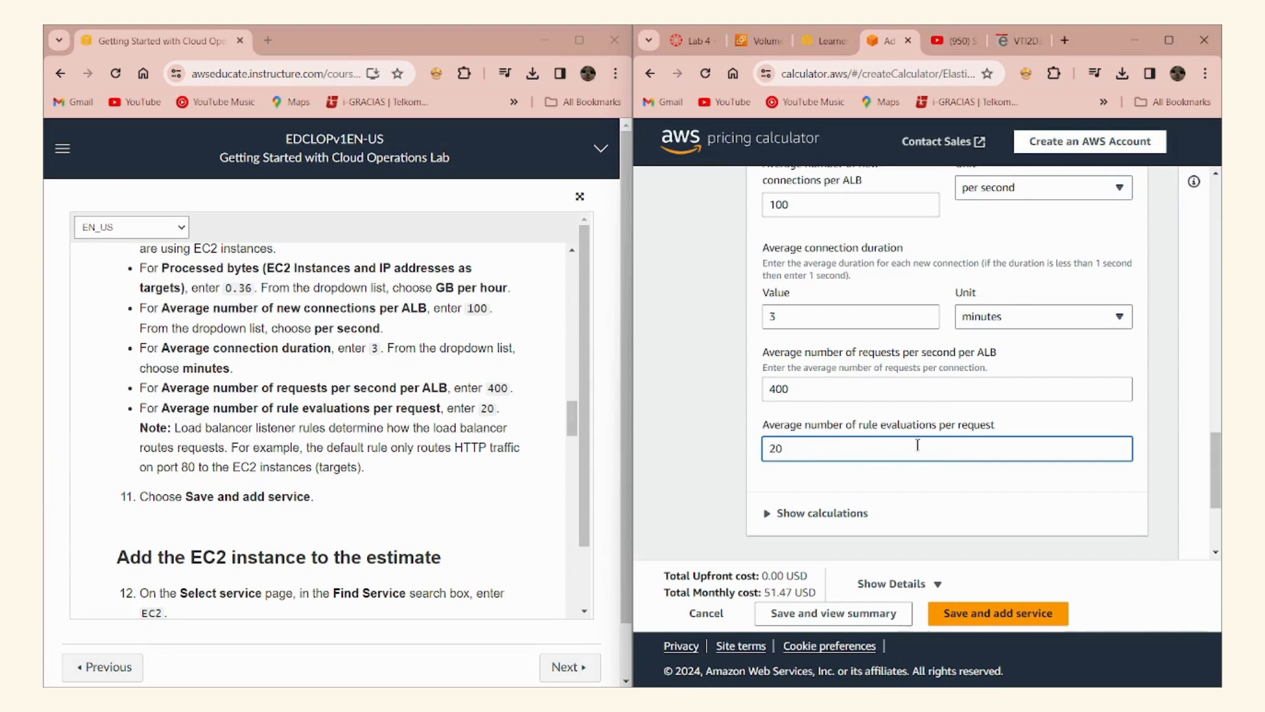
{"action": "left_click", "coordinate": [904, 479]}
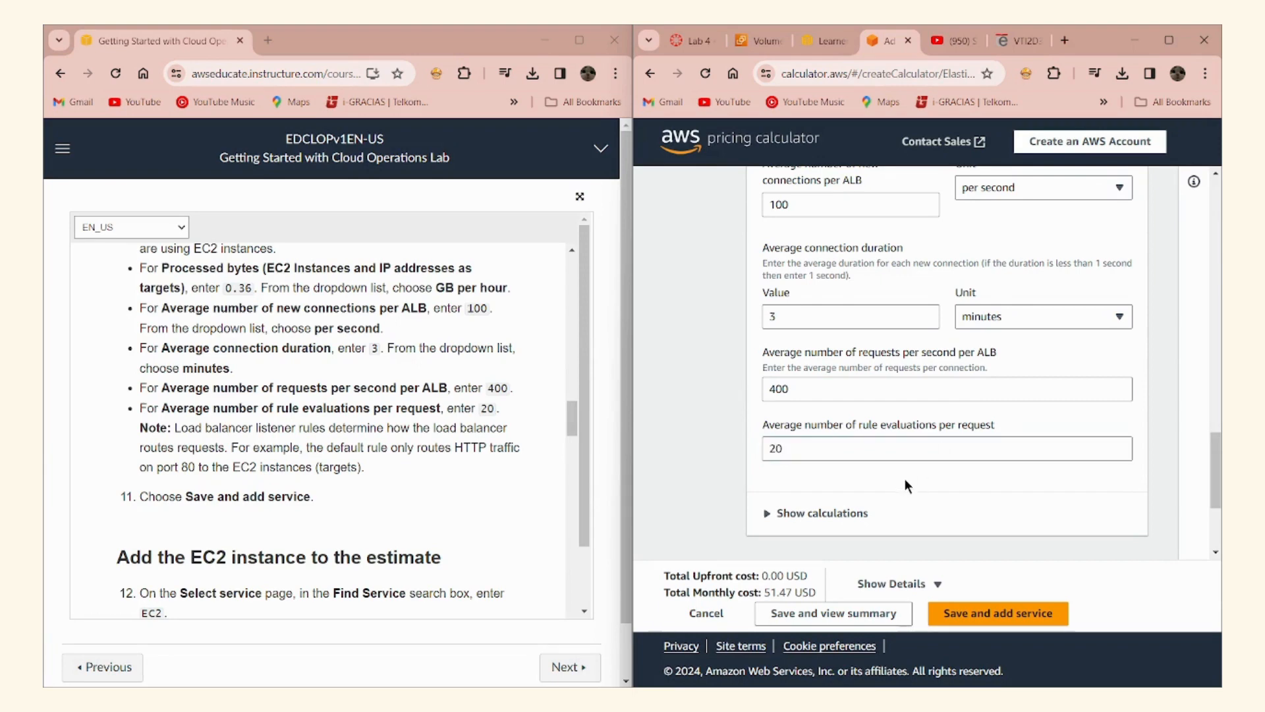
{"action": "scroll", "coordinate": [909, 477], "scroll_direction": "down", "scroll_amount": 3}
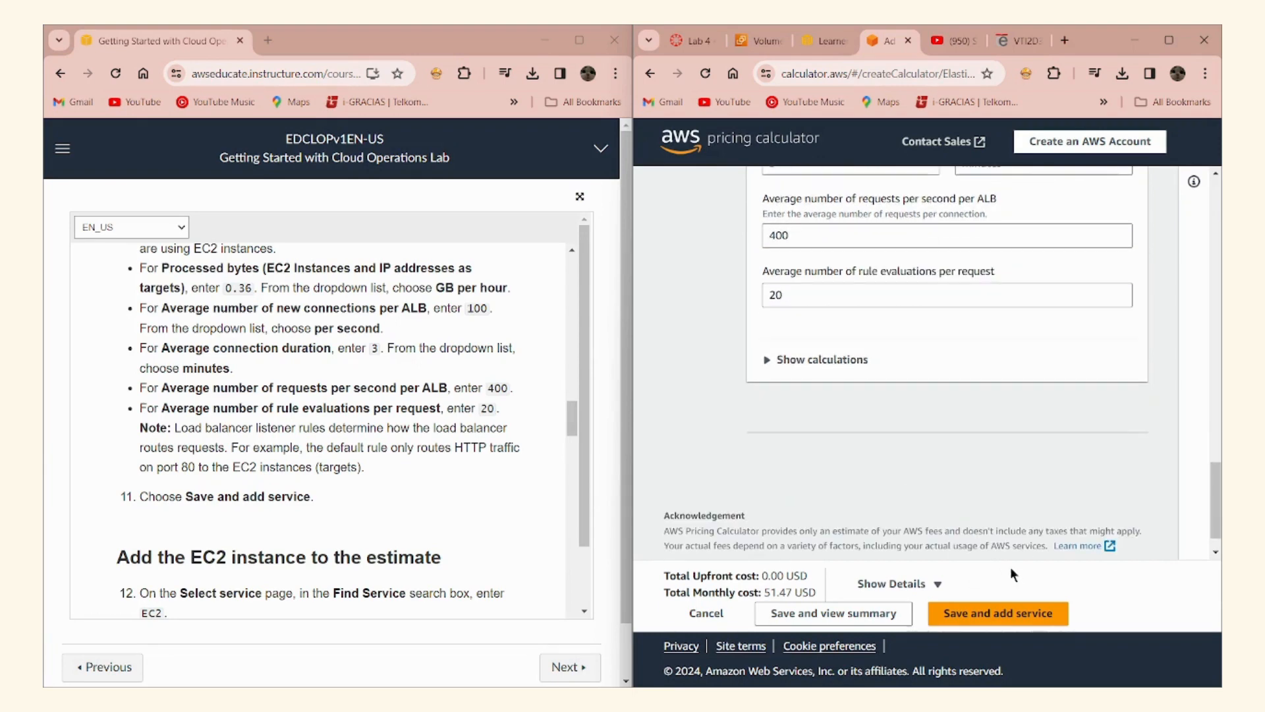
{"action": "left_click", "coordinate": [1019, 616]}
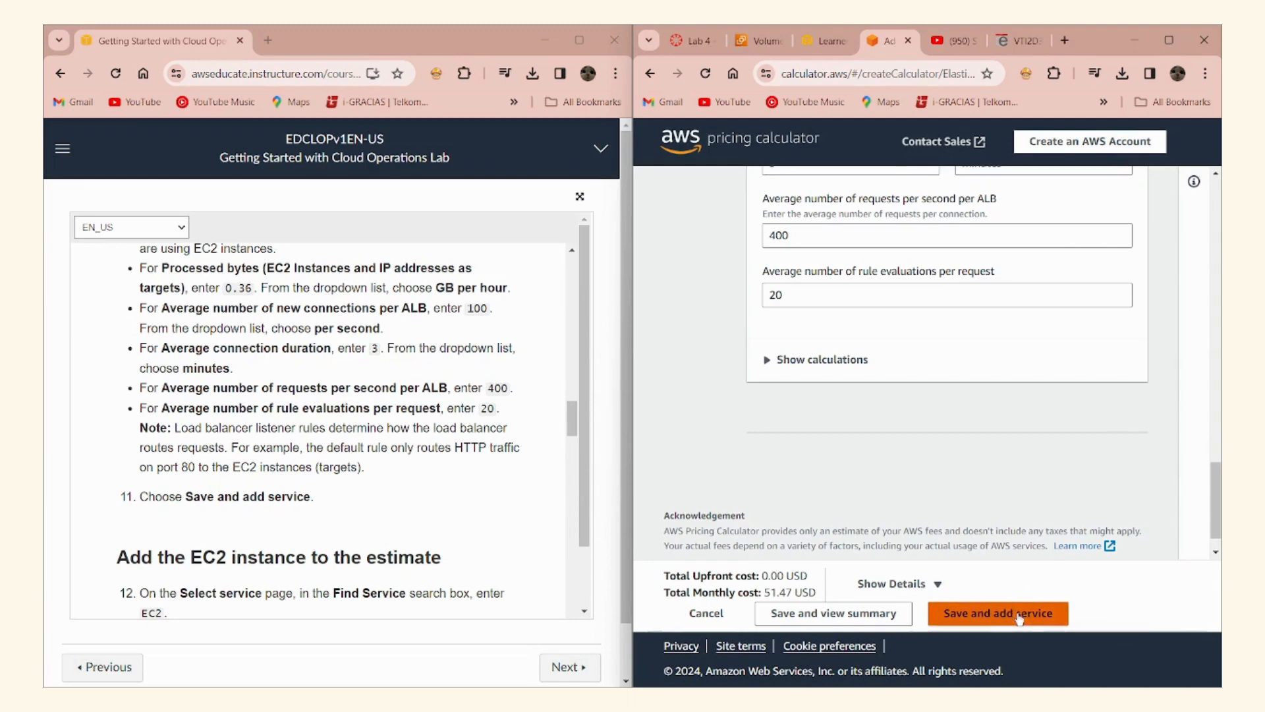
Search the services for "EC2" and open the Amazon EC2 configuration
{"action": "scroll", "coordinate": [369, 491], "scroll_direction": "down", "scroll_amount": 3}
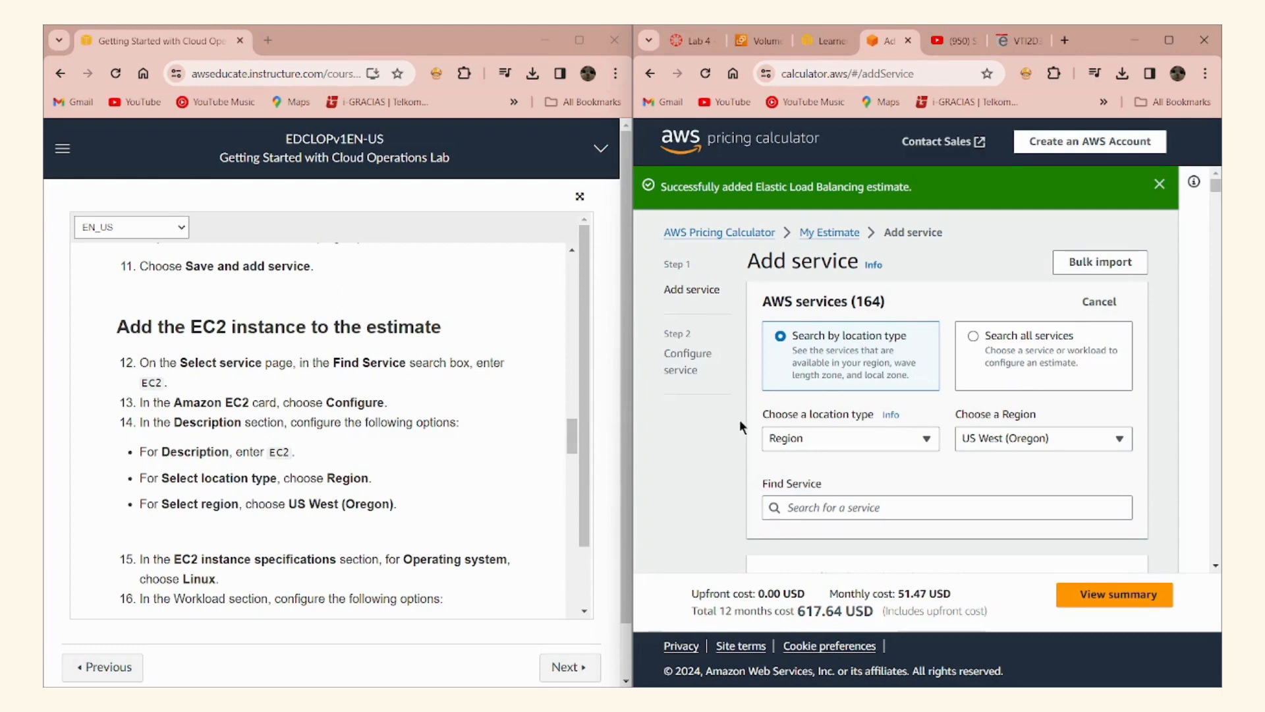
{"action": "scroll", "coordinate": [946, 442], "scroll_direction": "down", "scroll_amount": 2}
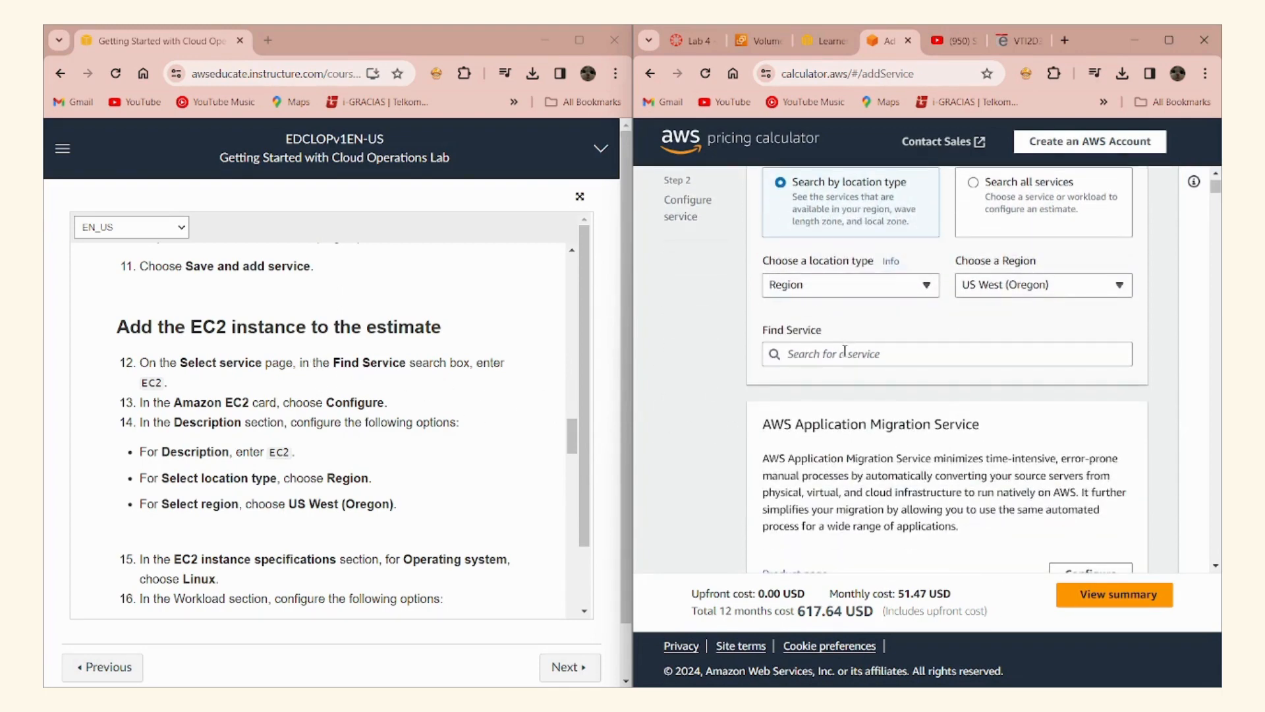
{"action": "left_click", "coordinate": [845, 353]}
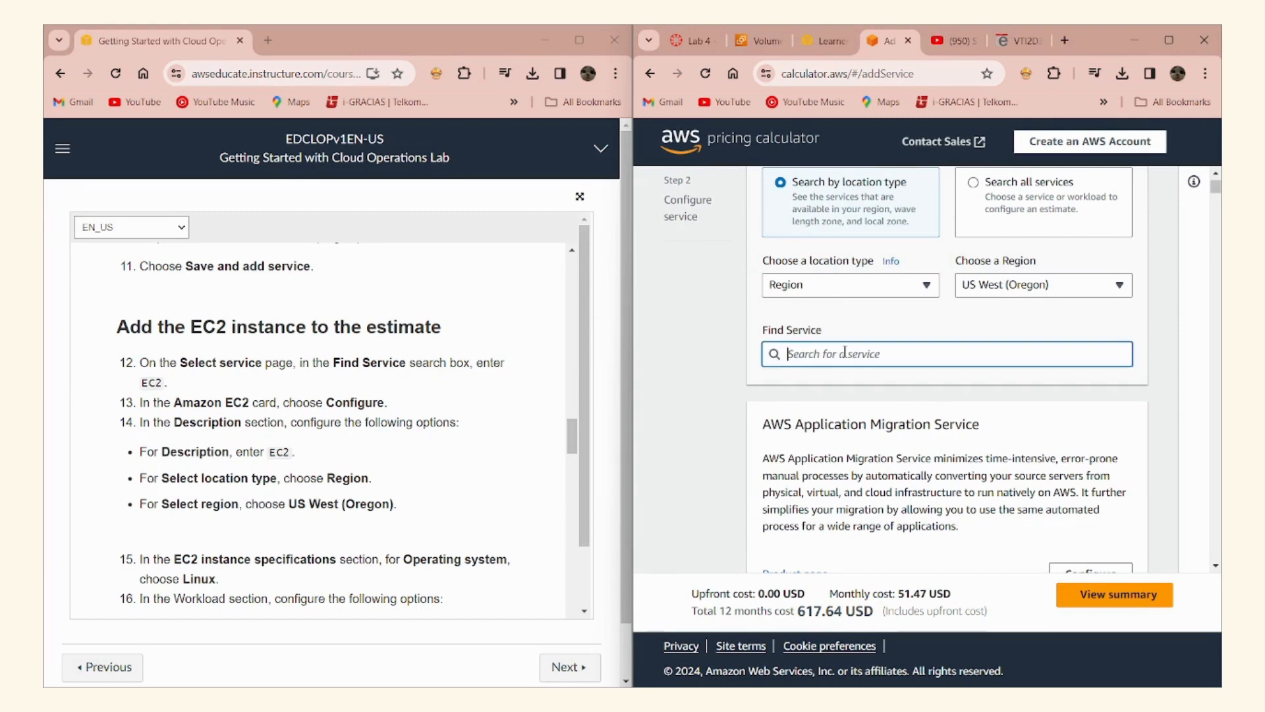
{"action": "type", "text": "EC2"}
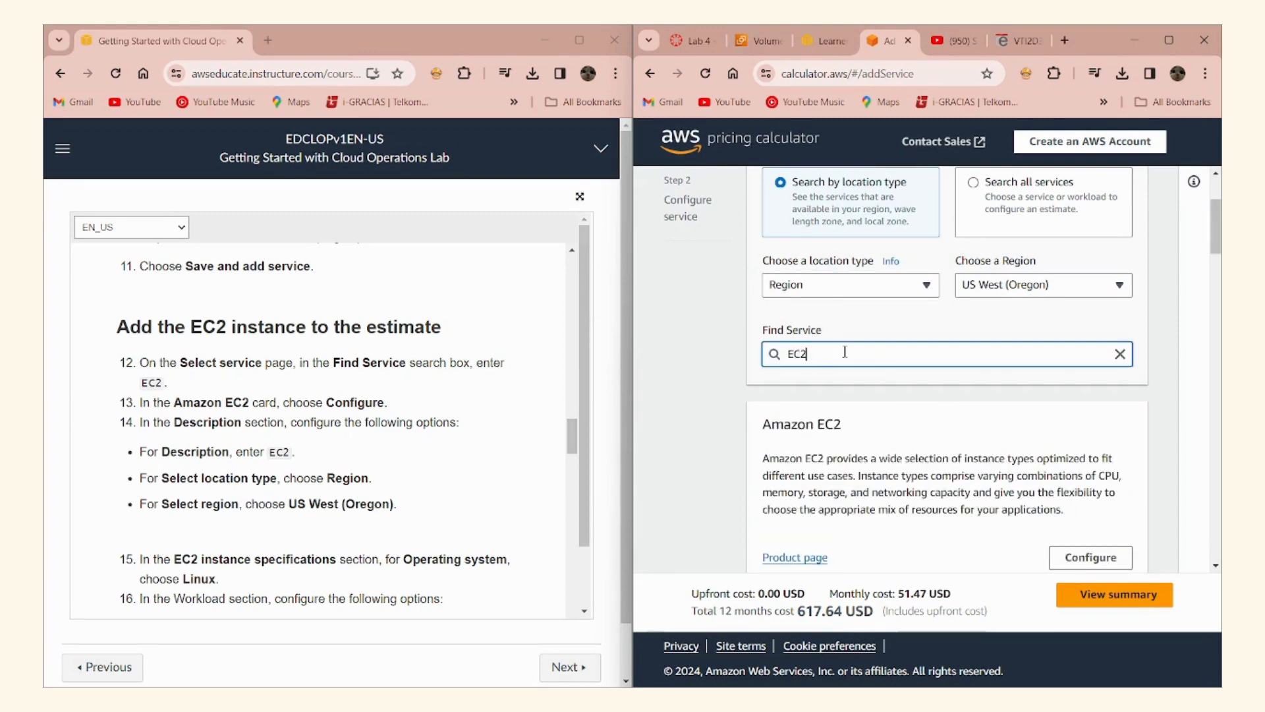
{"action": "scroll", "coordinate": [845, 351], "scroll_direction": "down", "scroll_amount": 4}
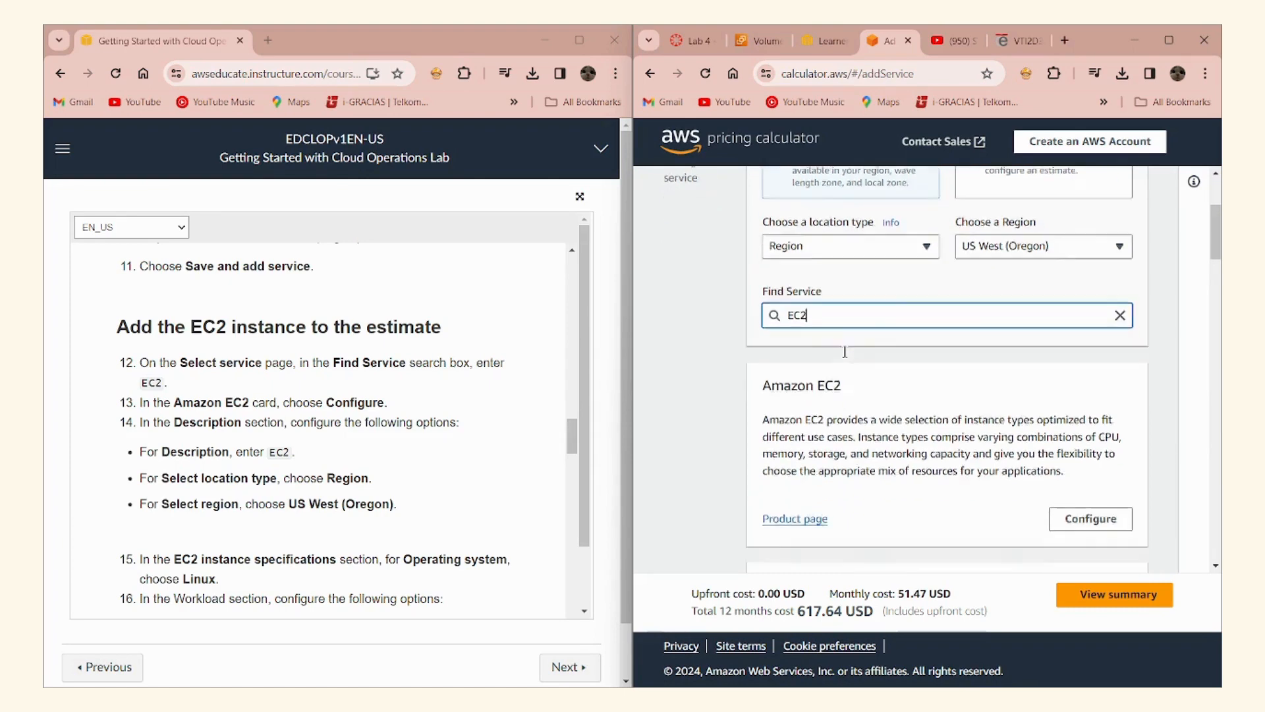
{"action": "scroll", "coordinate": [848, 346], "scroll_direction": "up", "scroll_amount": 2}
{"action": "scroll", "coordinate": [849, 343], "scroll_direction": "down", "scroll_amount": 1}
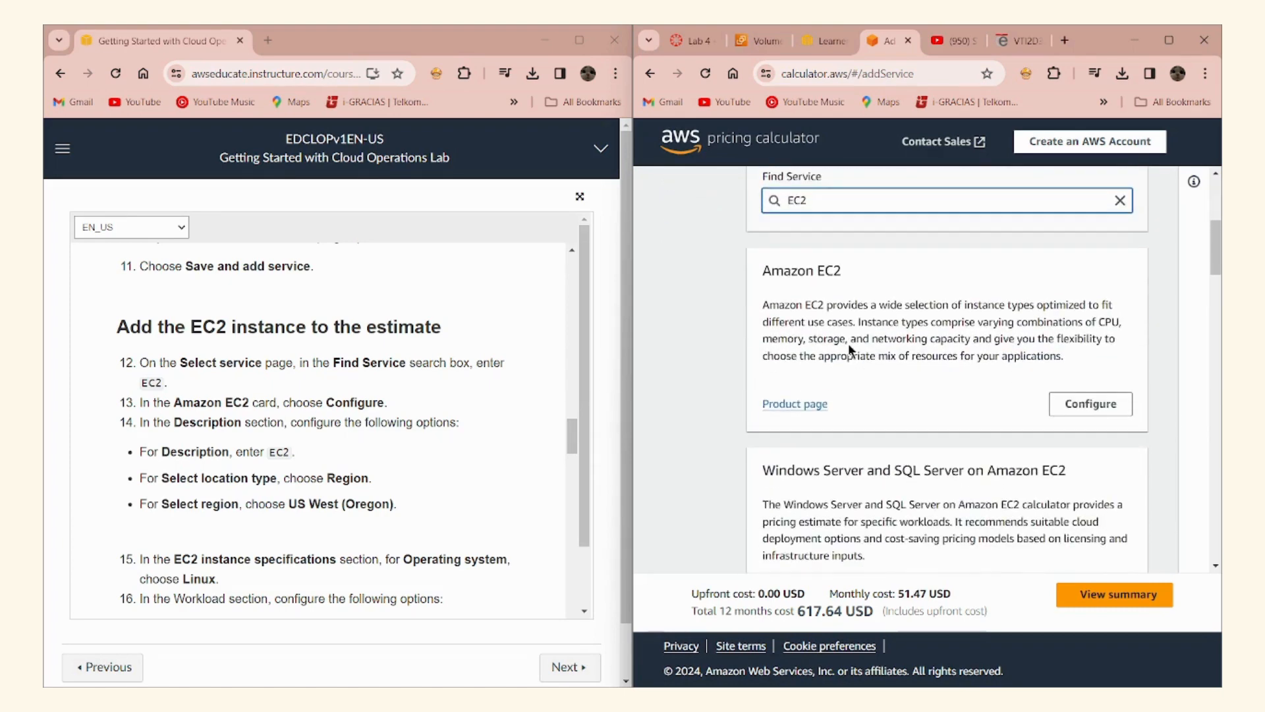
{"action": "left_click", "coordinate": [1071, 404]}
Enter "EC2" as the description of the Amazon EC2 estimate
{"action": "scroll", "coordinate": [839, 356], "scroll_direction": "down", "scroll_amount": 1}
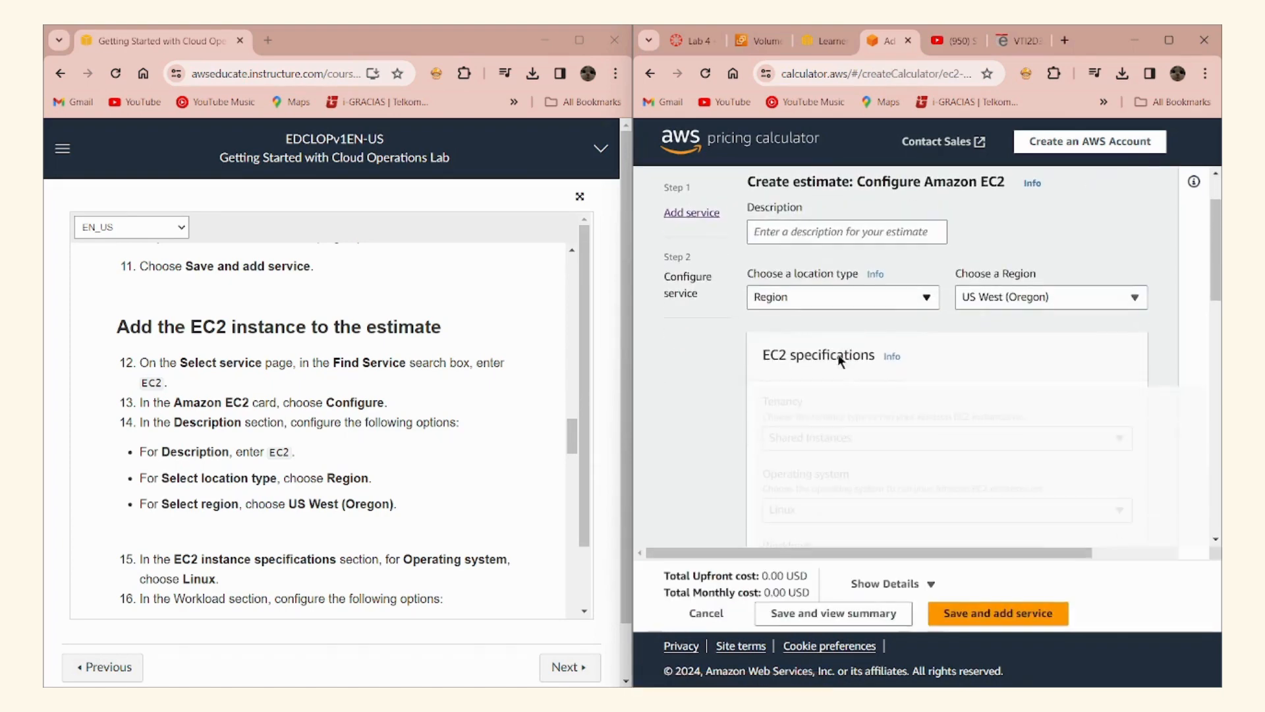
{"action": "left_click", "coordinate": [817, 231]}
{"action": "type", "text": "EC2"}
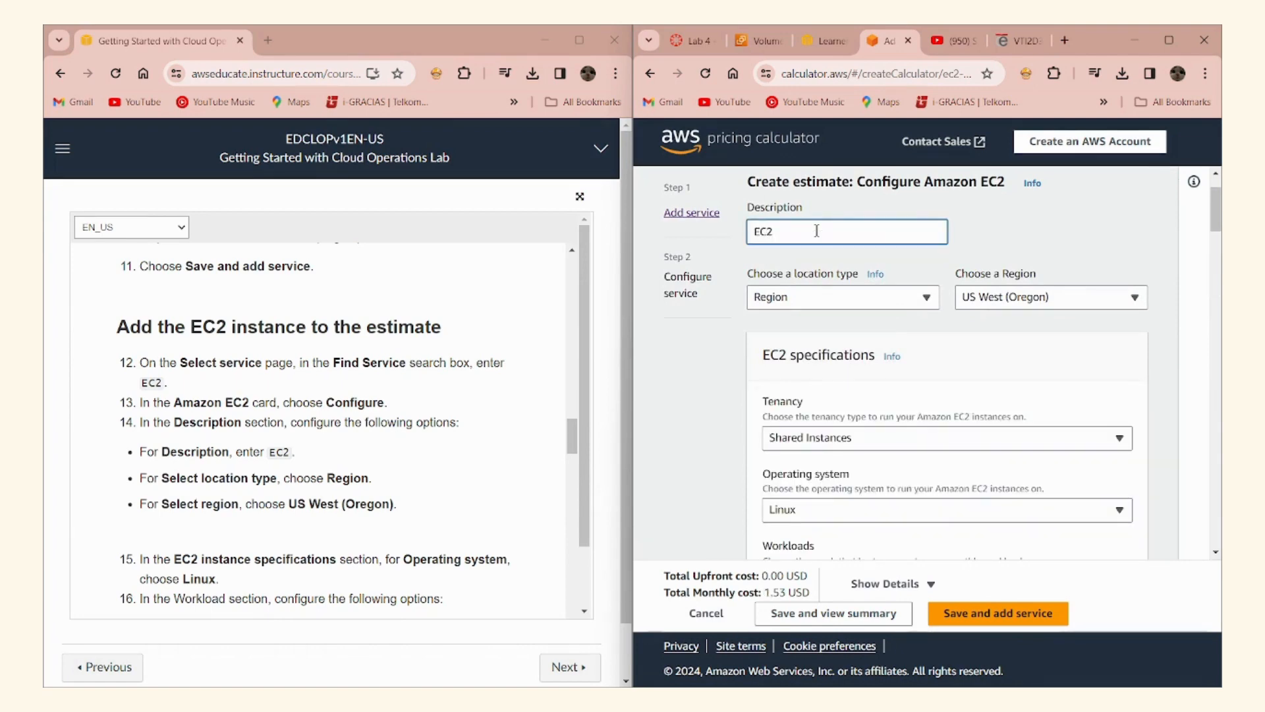
{"action": "left_click", "coordinate": [1038, 241]}
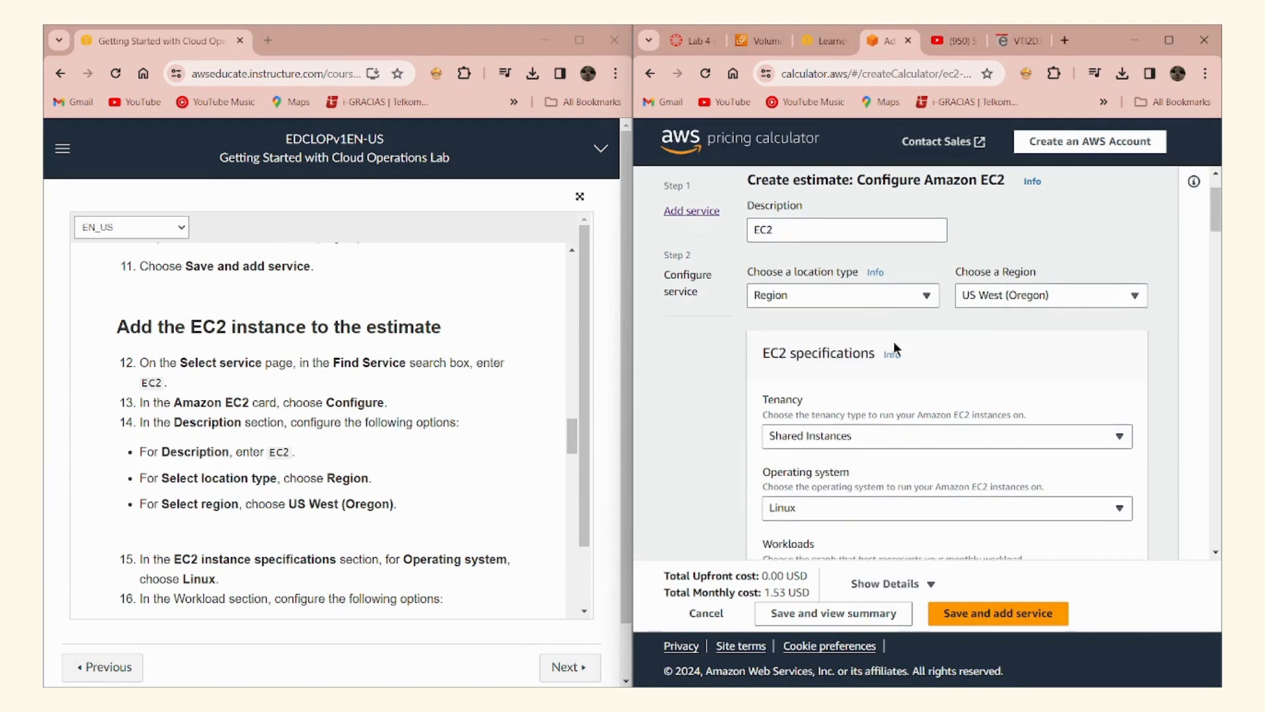
Keep Linux as the EC2 operating system and choose the Daily spike traffic workload
{"action": "scroll", "coordinate": [894, 341], "scroll_direction": "down", "scroll_amount": 1}
{"action": "scroll", "coordinate": [396, 462], "scroll_direction": "down", "scroll_amount": 2}
{"action": "scroll", "coordinate": [385, 462], "scroll_direction": "down", "scroll_amount": 2}
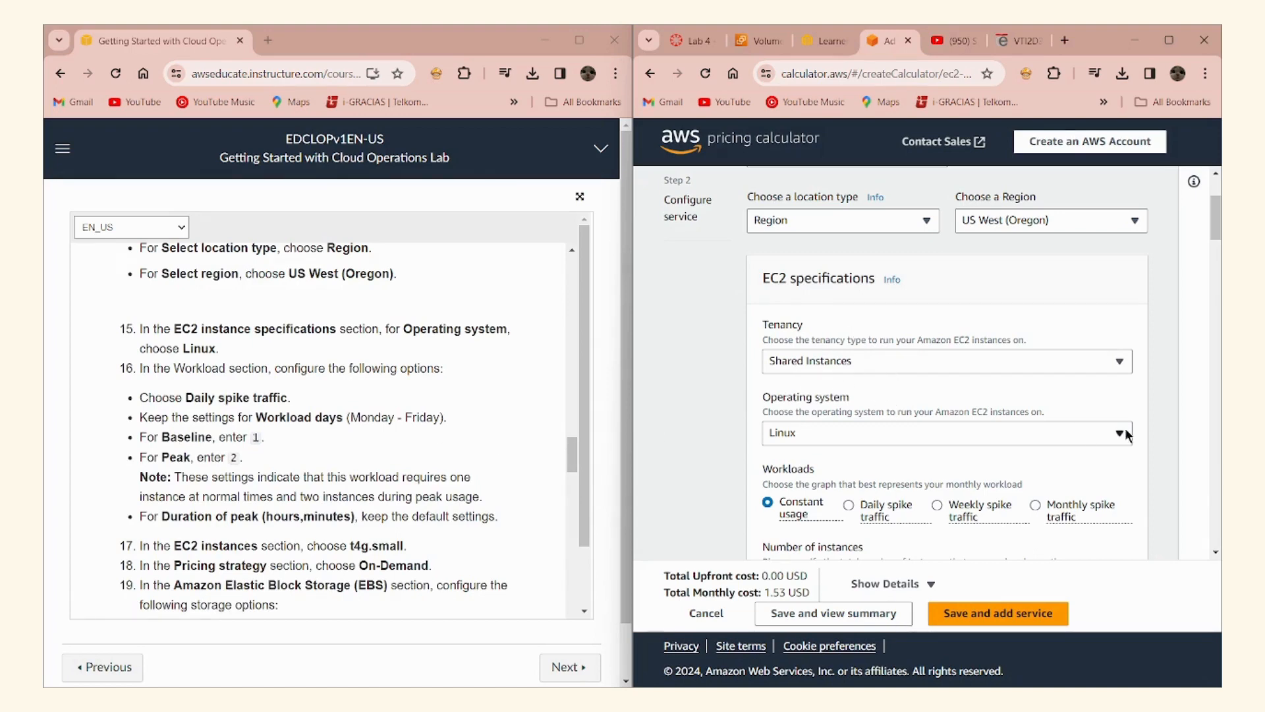
{"action": "scroll", "coordinate": [1127, 435], "scroll_direction": "down", "scroll_amount": 1}
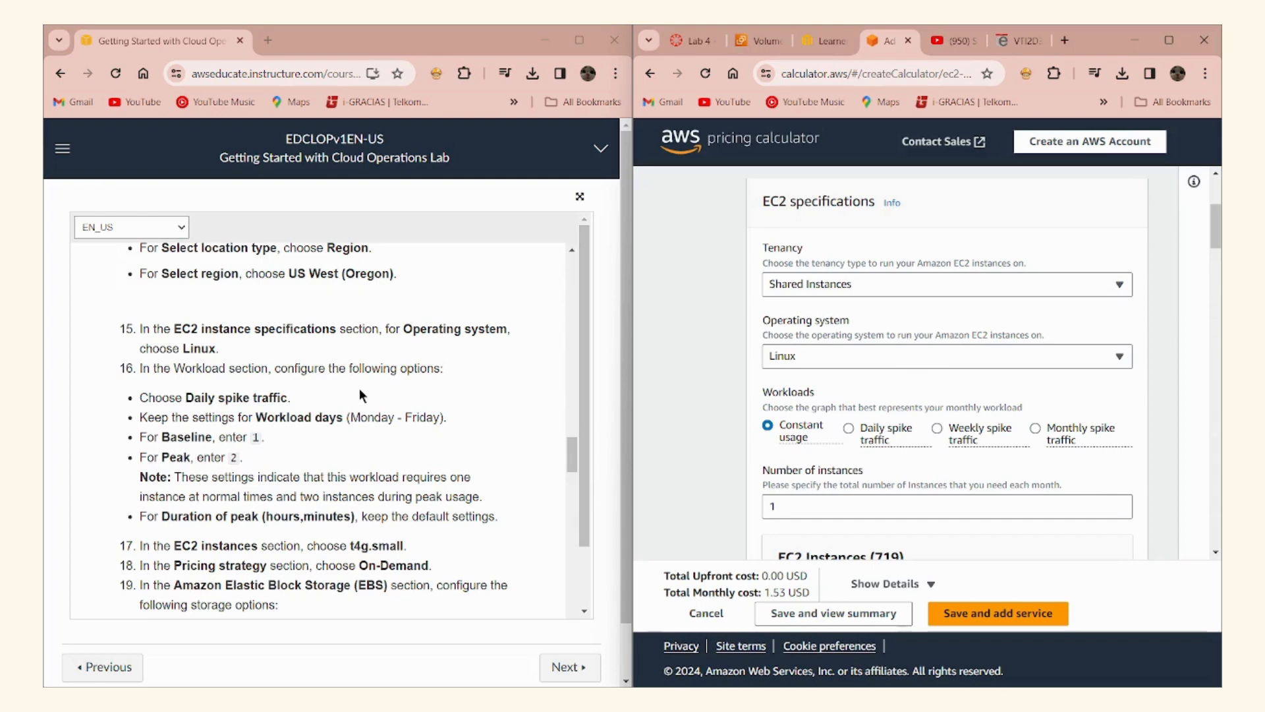
{"action": "scroll", "coordinate": [360, 394], "scroll_direction": "down", "scroll_amount": 1}
{"action": "scroll", "coordinate": [1160, 393], "scroll_direction": "down", "scroll_amount": 1}
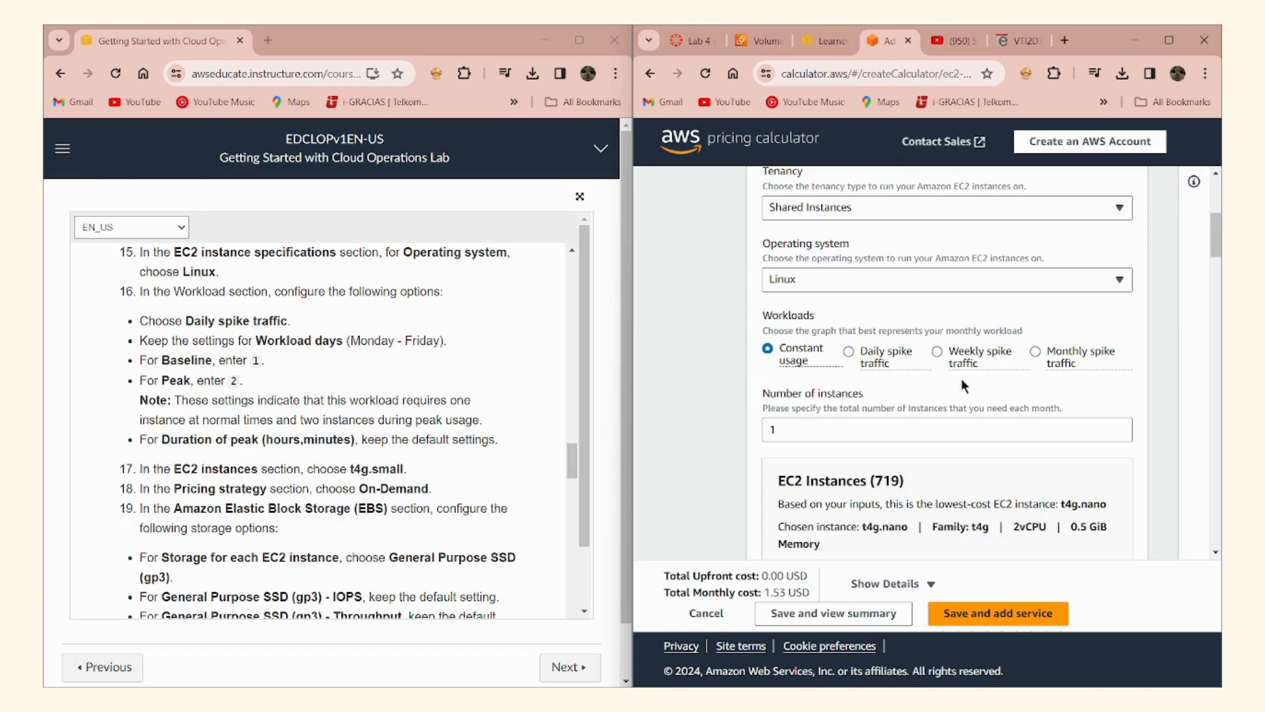
{"action": "left_click", "coordinate": [878, 363]}
{"action": "scroll", "coordinate": [953, 335], "scroll_direction": "down", "scroll_amount": 2}
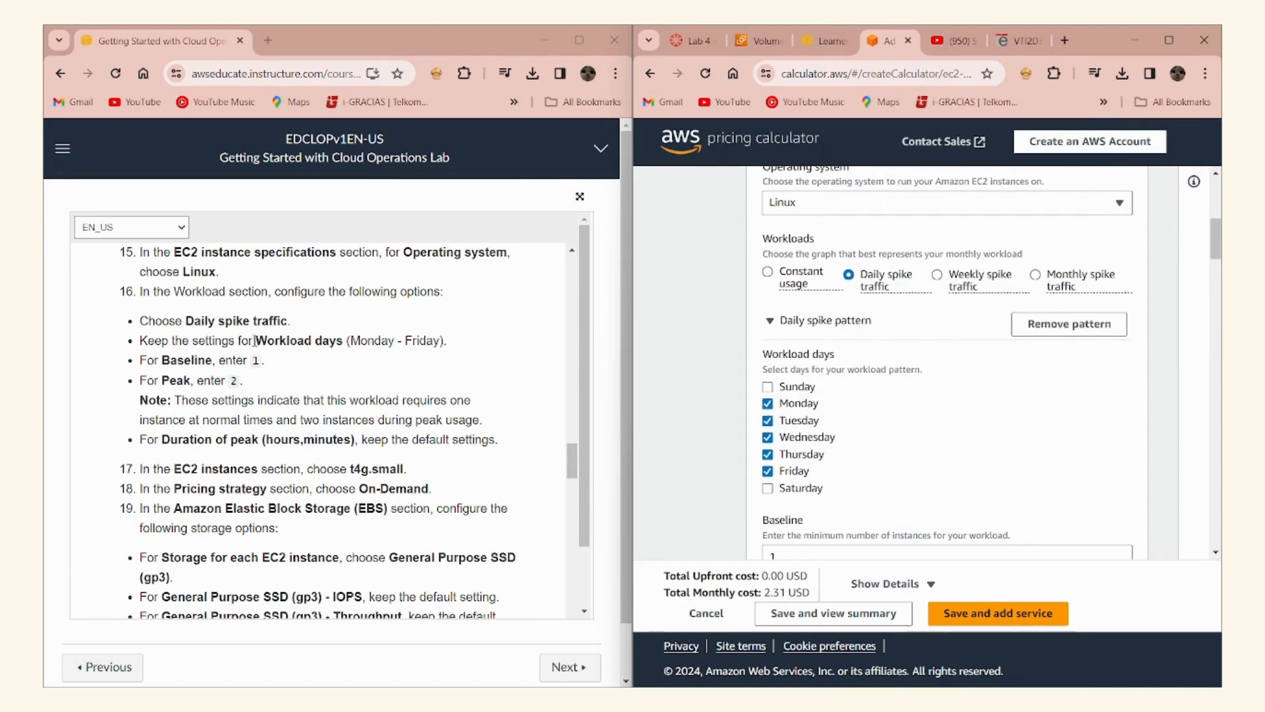
Check the daily spike pattern's workload days, baseline, peak and peak duration against the lab instructions
{"action": "left_click_drag", "start_coordinate": [254, 341], "coordinate": [340, 337]}
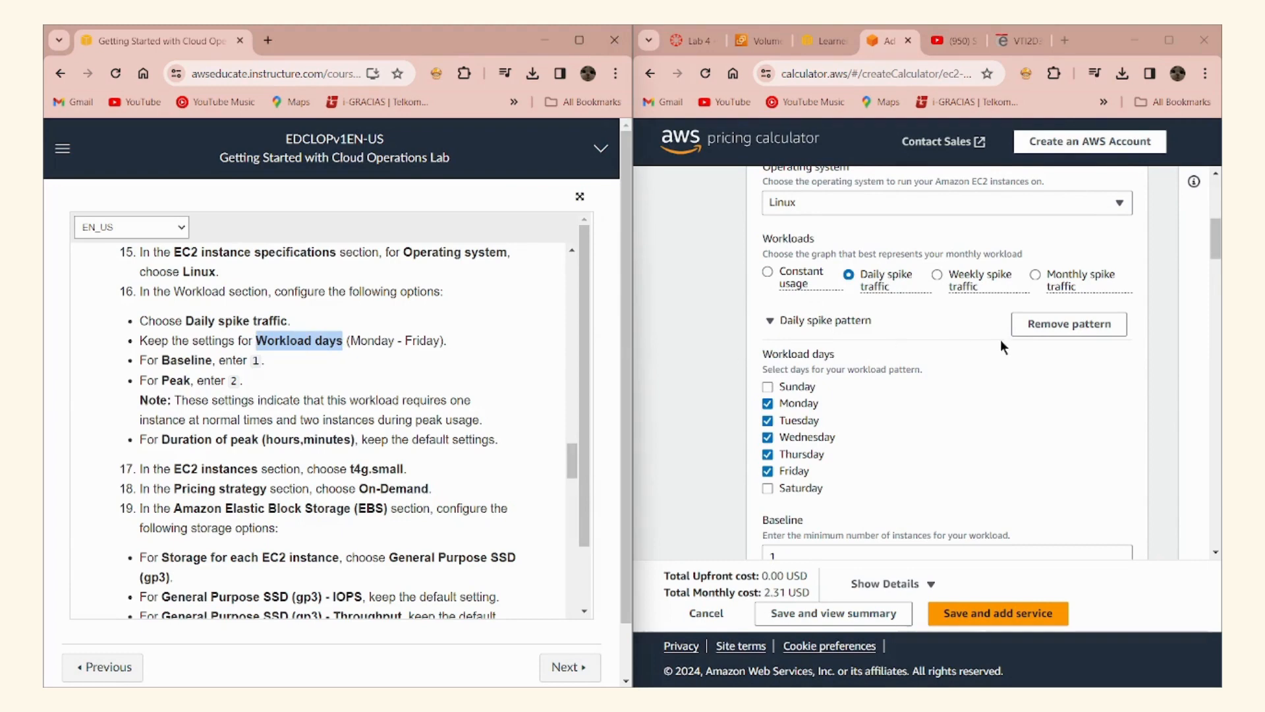
{"action": "scroll", "coordinate": [892, 402], "scroll_direction": "down", "scroll_amount": 3}
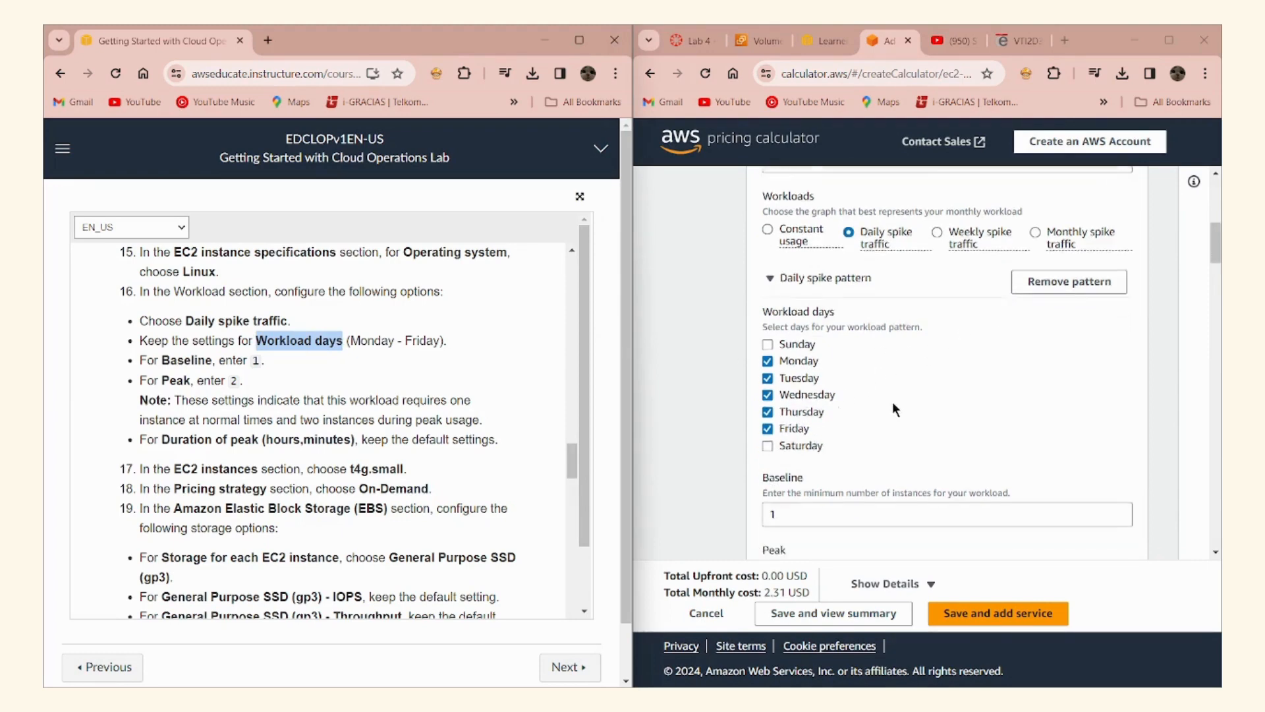
{"action": "left_click", "coordinate": [854, 400]}
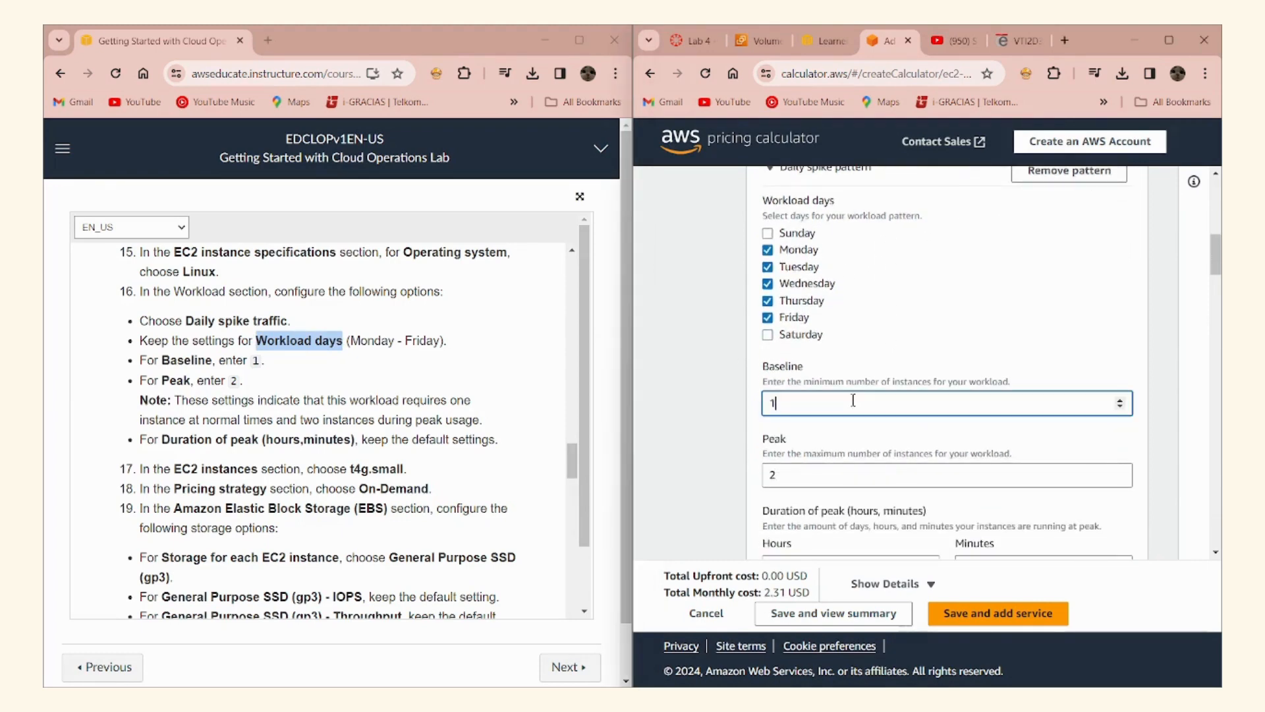
{"action": "scroll", "coordinate": [843, 441], "scroll_direction": "down", "scroll_amount": 1}
{"action": "left_click", "coordinate": [851, 400]}
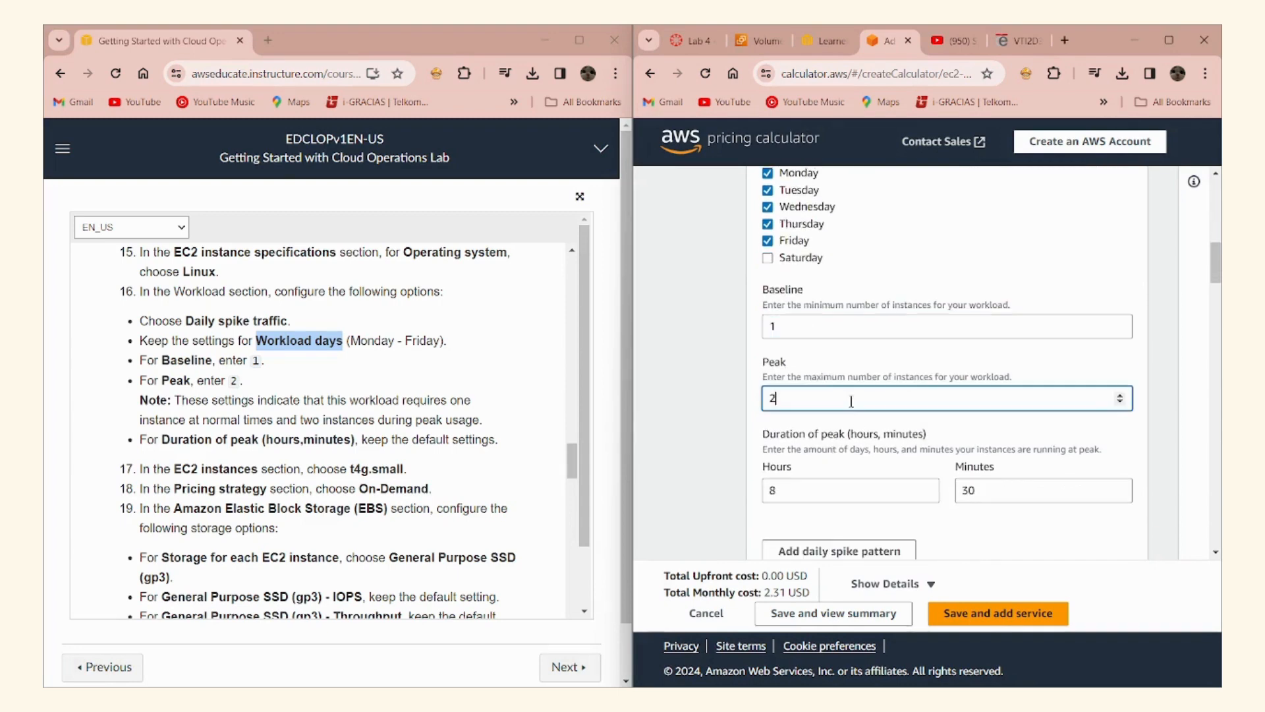
{"action": "scroll", "coordinate": [903, 448], "scroll_direction": "down", "scroll_amount": 1}
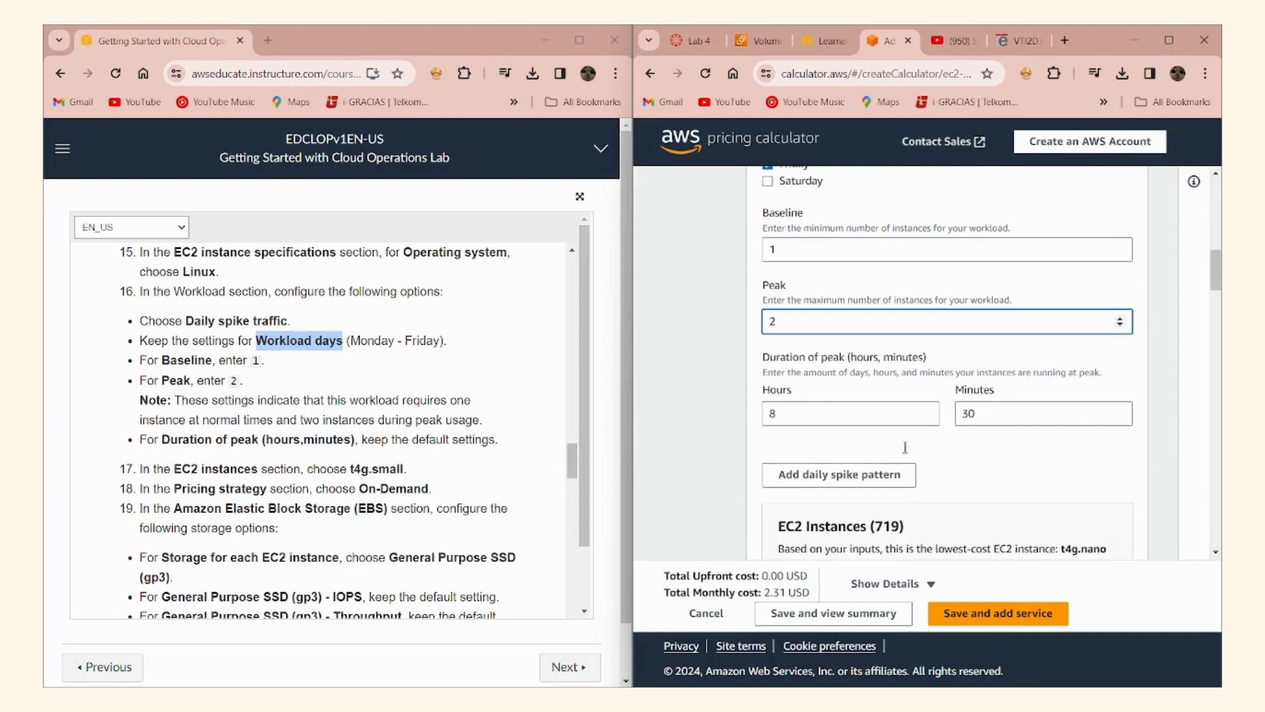
{"action": "left_click", "coordinate": [843, 381]}
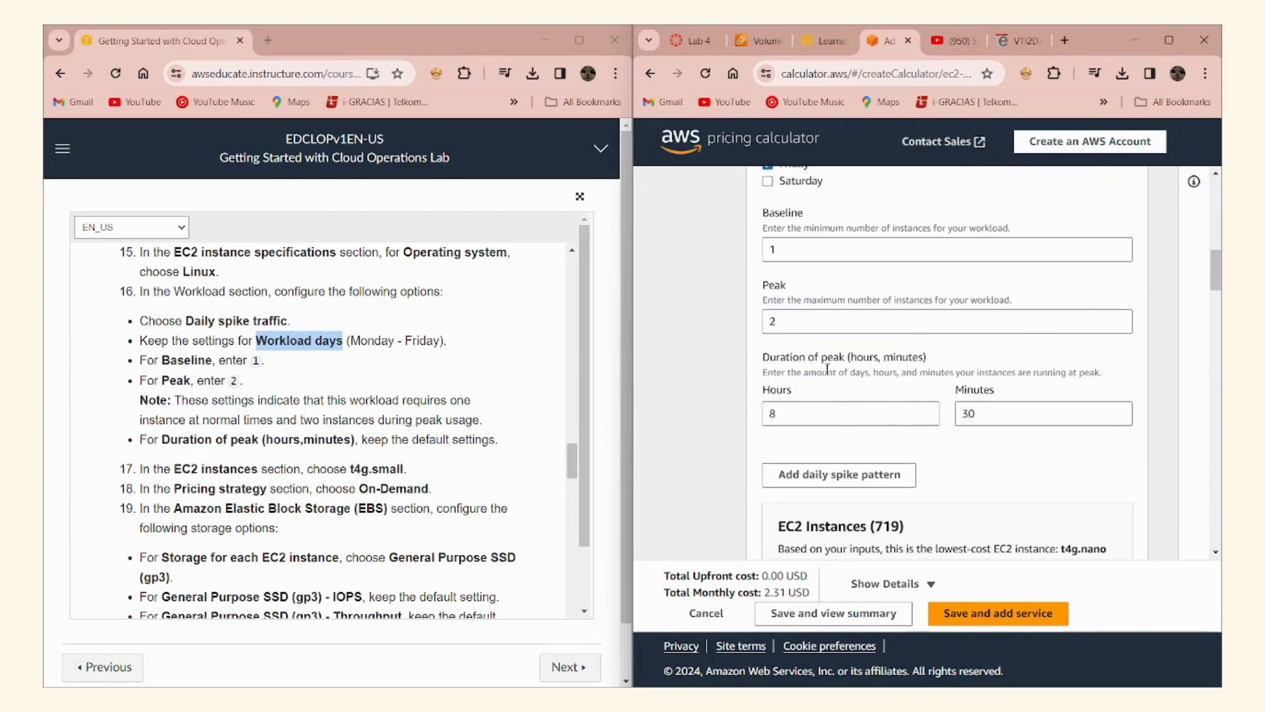
Choose t4g.small as the instance type in the EC2 instances list
{"action": "scroll", "coordinate": [904, 428], "scroll_direction": "down", "scroll_amount": 1}
{"action": "scroll", "coordinate": [923, 432], "scroll_direction": "down", "scroll_amount": 3}
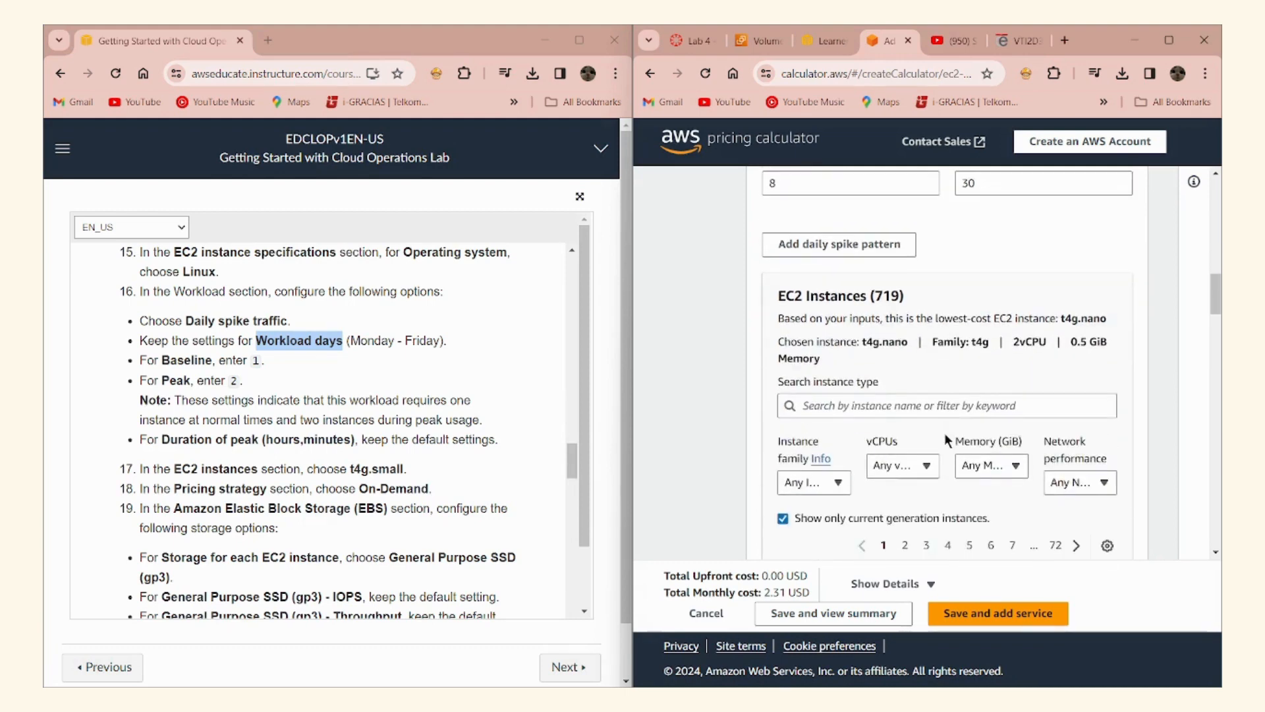
{"action": "scroll", "coordinate": [429, 486], "scroll_direction": "down", "scroll_amount": 3}
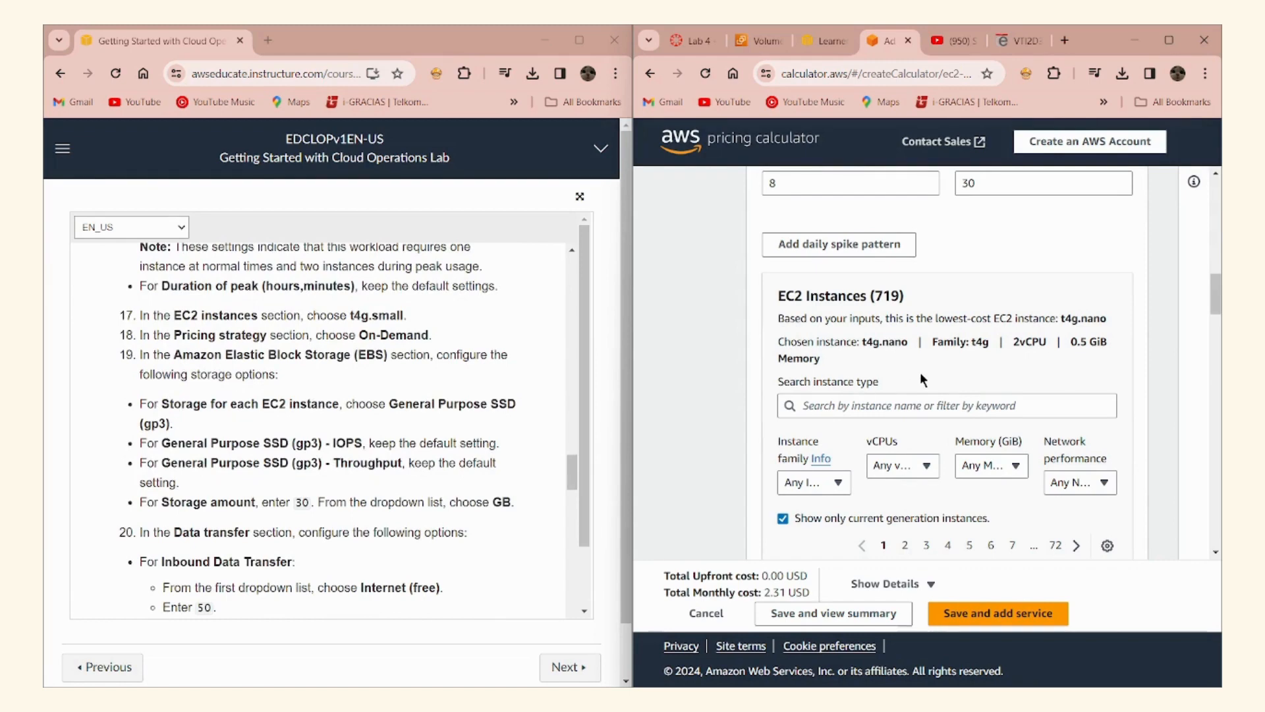
{"action": "scroll", "coordinate": [933, 392], "scroll_direction": "down", "scroll_amount": 1}
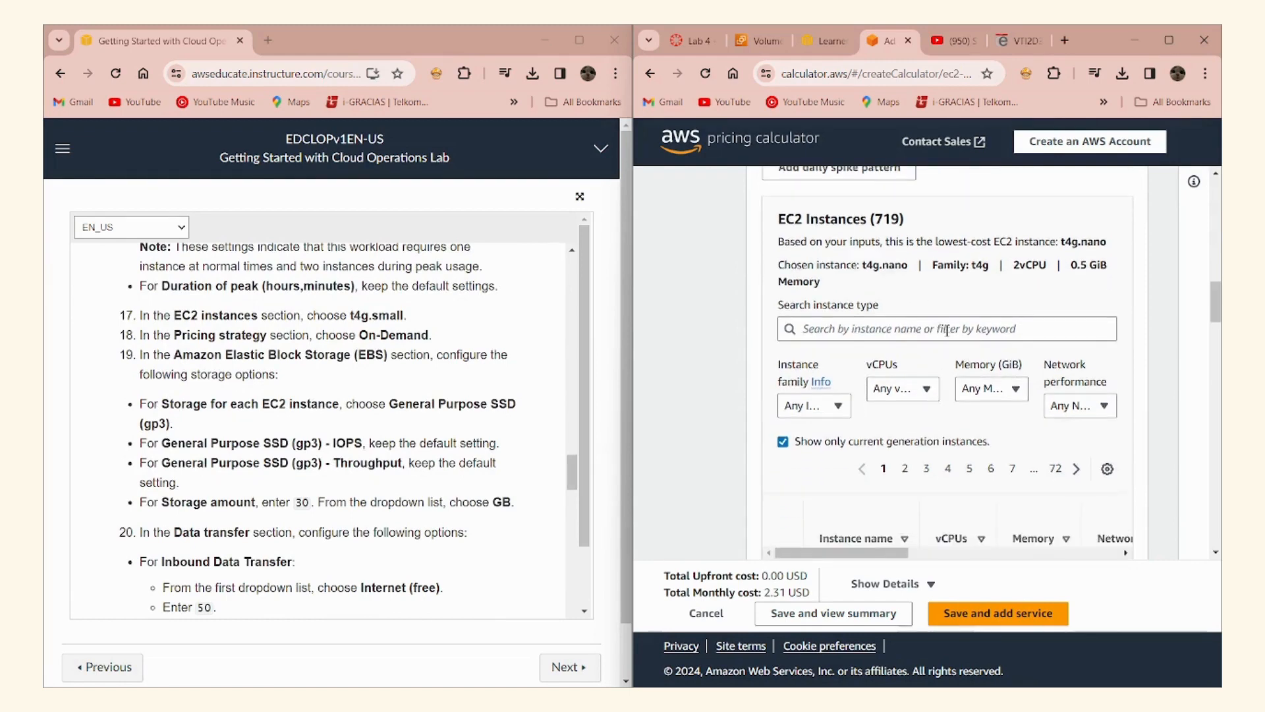
{"action": "left_click", "coordinate": [948, 330]}
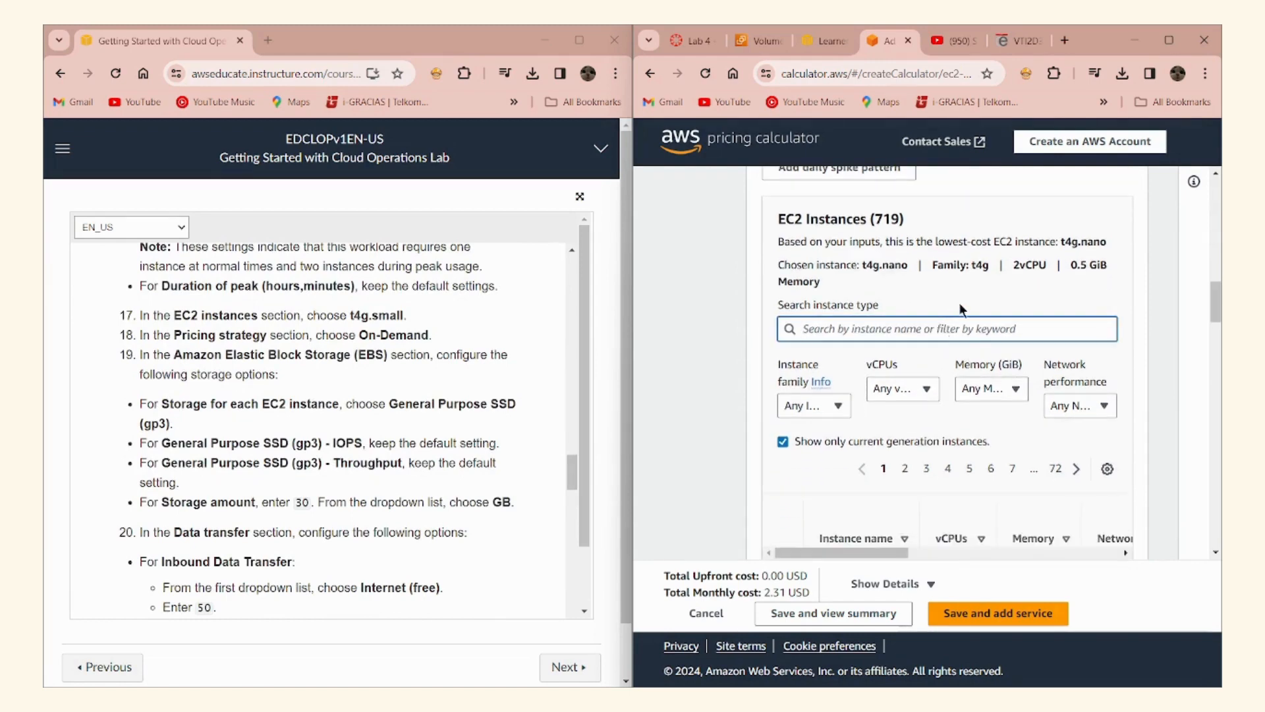
{"action": "left_click", "coordinate": [960, 302]}
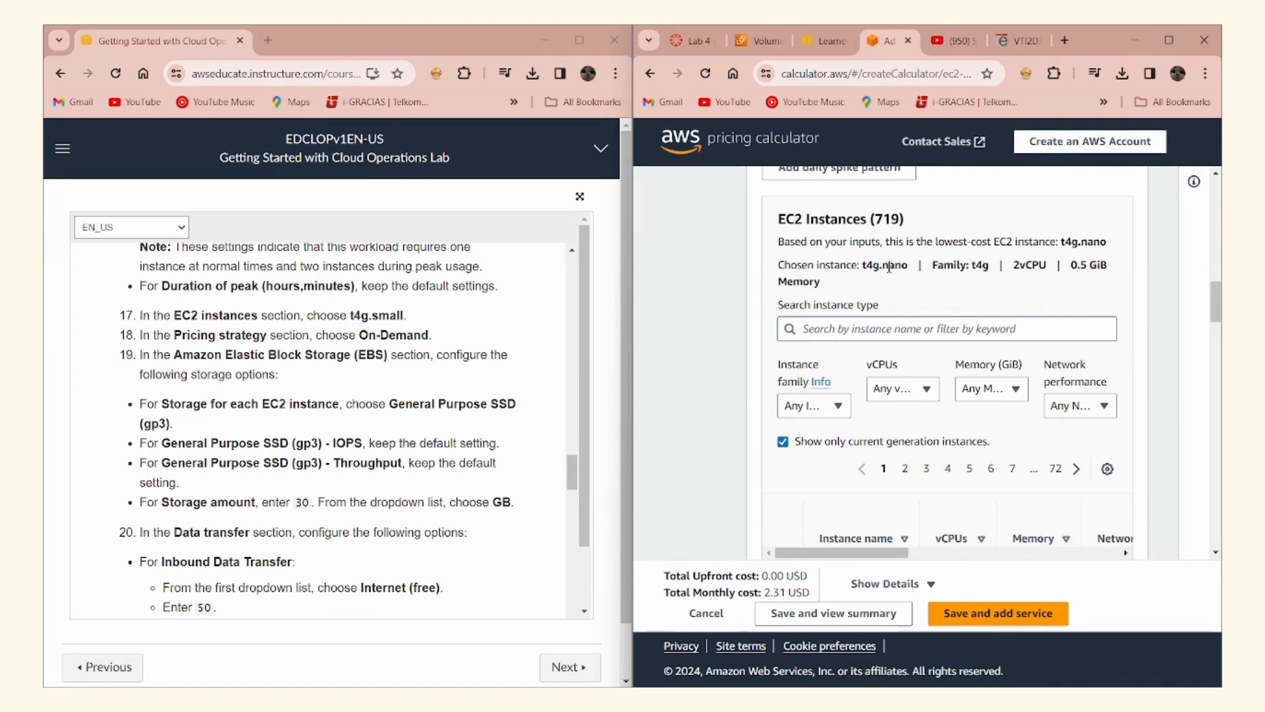
{"action": "scroll", "coordinate": [928, 300], "scroll_direction": "up", "scroll_amount": 5}
{"action": "scroll", "coordinate": [928, 300], "scroll_direction": "down", "scroll_amount": 4}
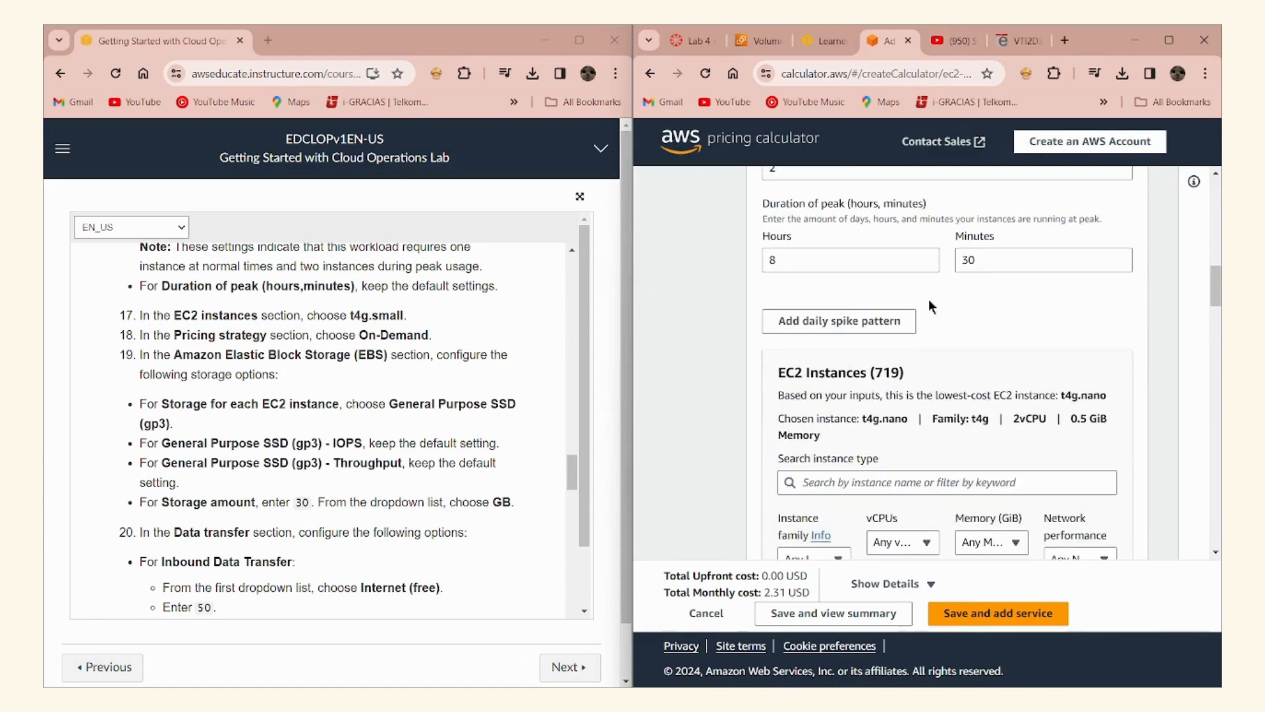
{"action": "scroll", "coordinate": [917, 346], "scroll_direction": "down", "scroll_amount": 5}
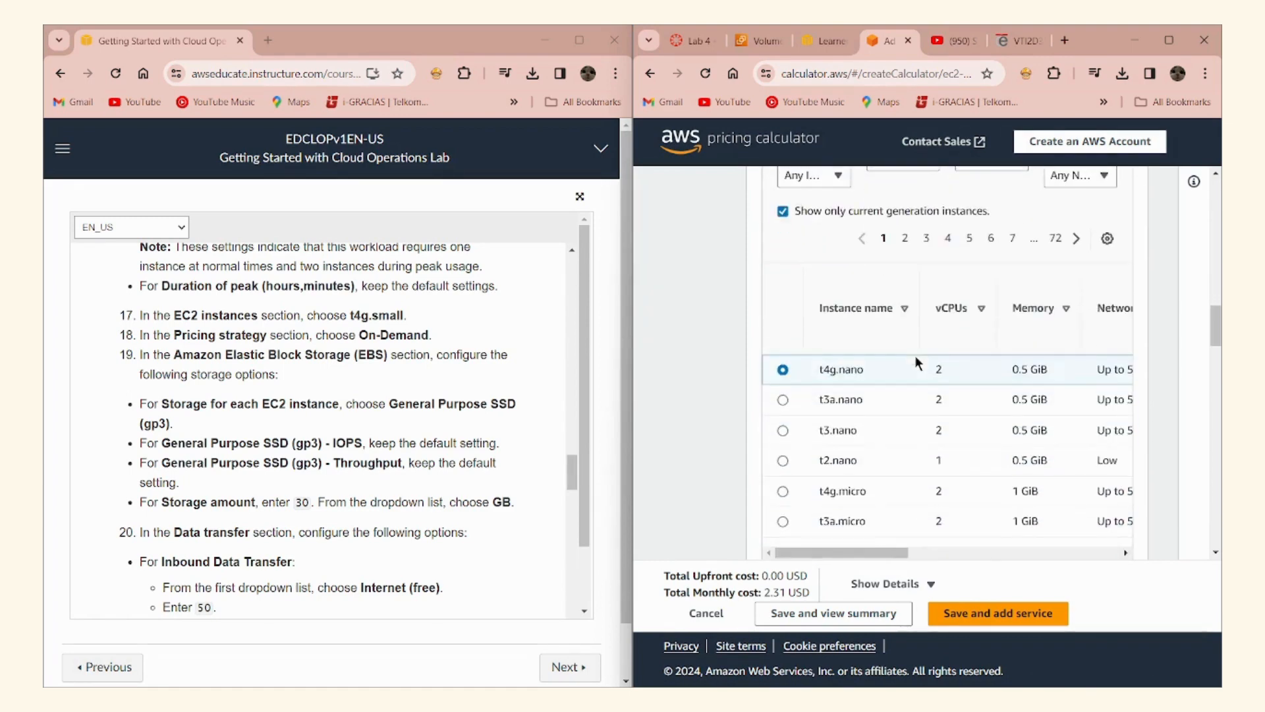
{"action": "scroll", "coordinate": [915, 362], "scroll_direction": "down", "scroll_amount": 1}
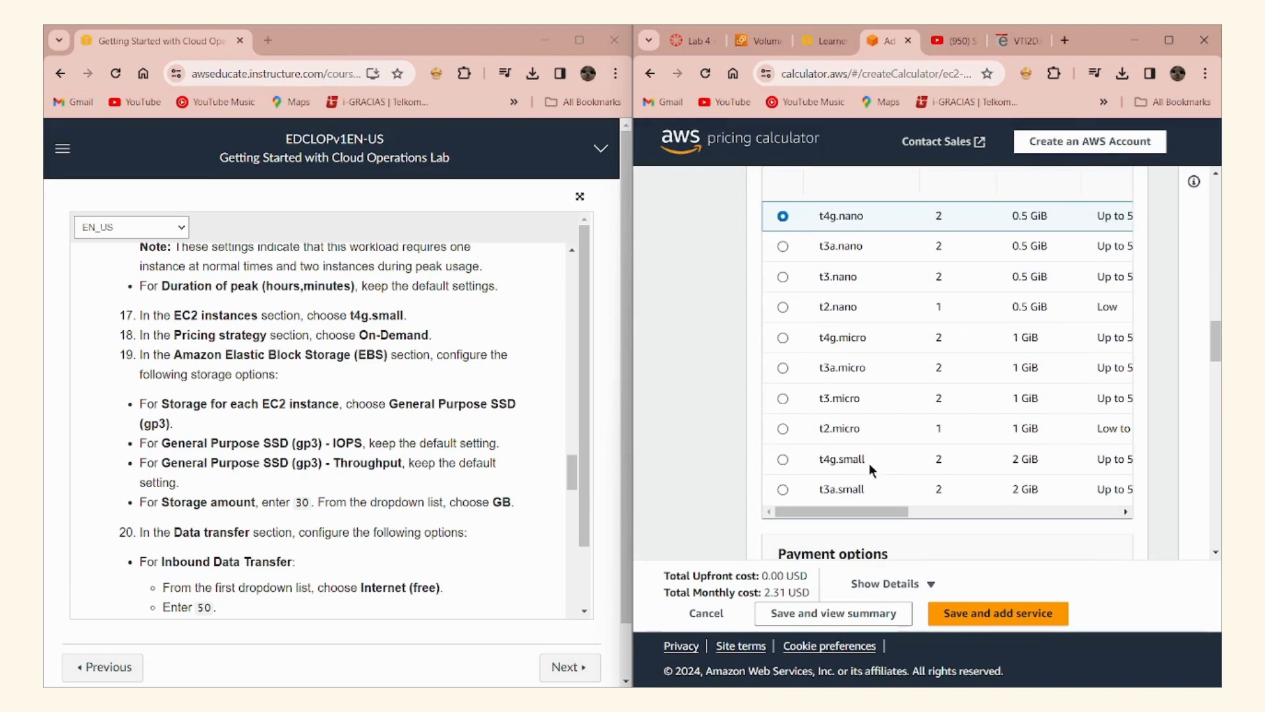
{"action": "left_click", "coordinate": [783, 460]}
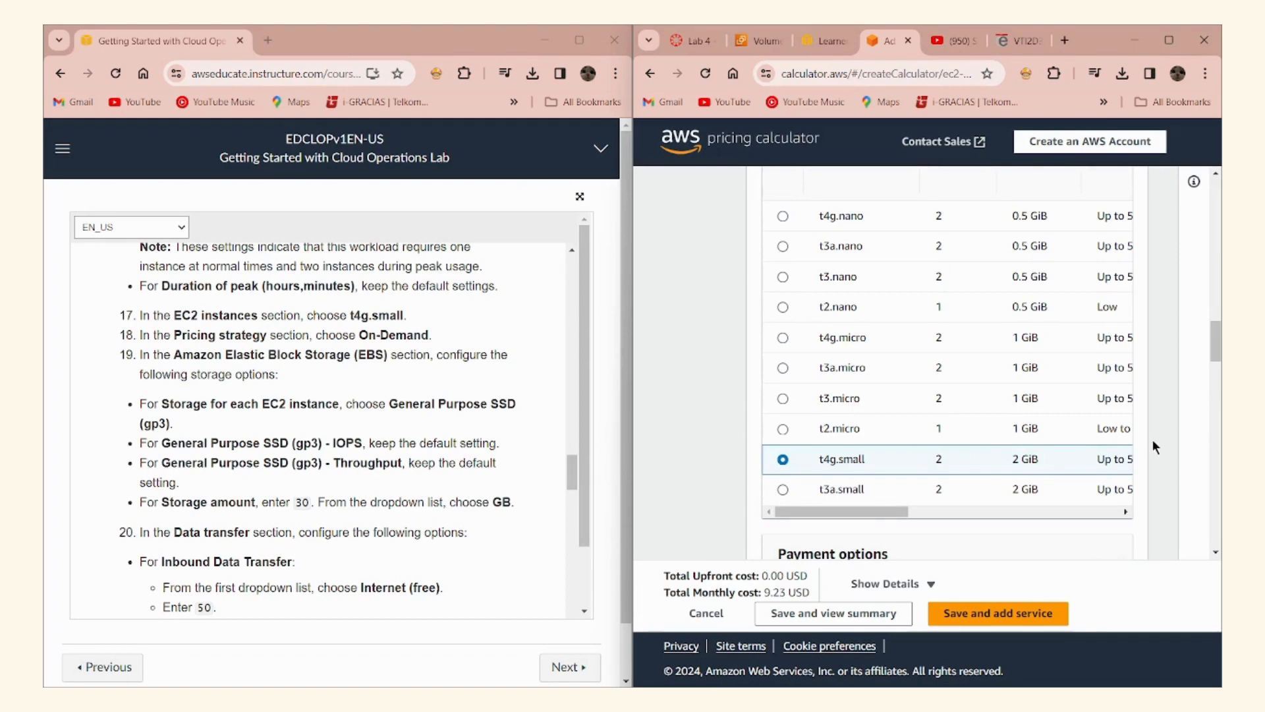
Examine the EC2 configuration from the workload settings through the payment options and optional sections, looking for the pricing strategy
{"action": "scroll", "coordinate": [1177, 429], "scroll_direction": "up", "scroll_amount": 5}
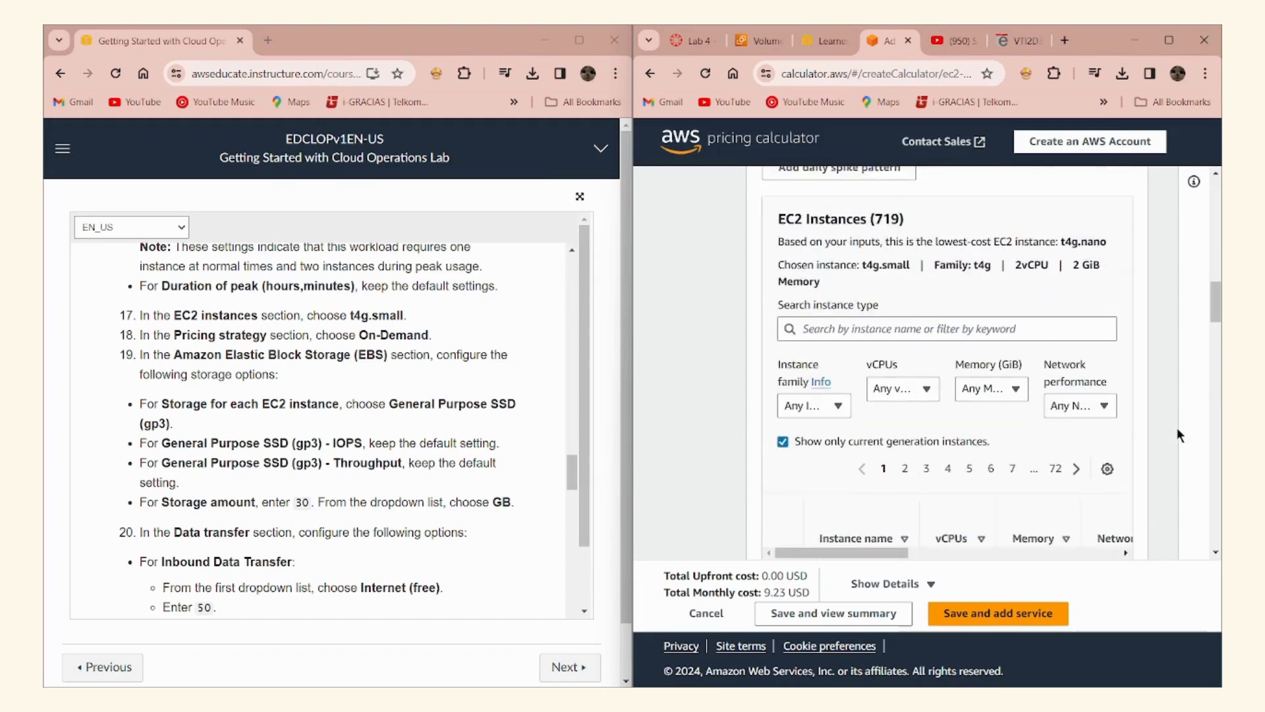
{"action": "scroll", "coordinate": [1177, 428], "scroll_direction": "down", "scroll_amount": 10}
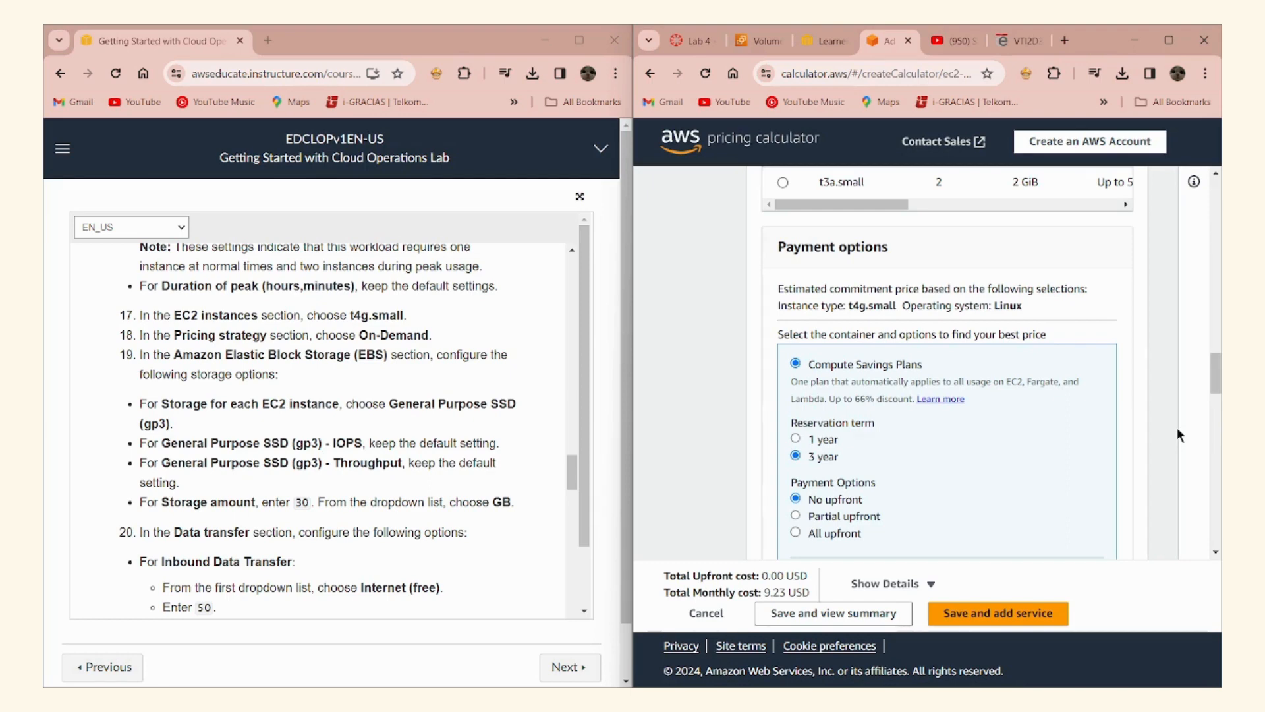
{"action": "scroll", "coordinate": [1138, 430], "scroll_direction": "up", "scroll_amount": 5}
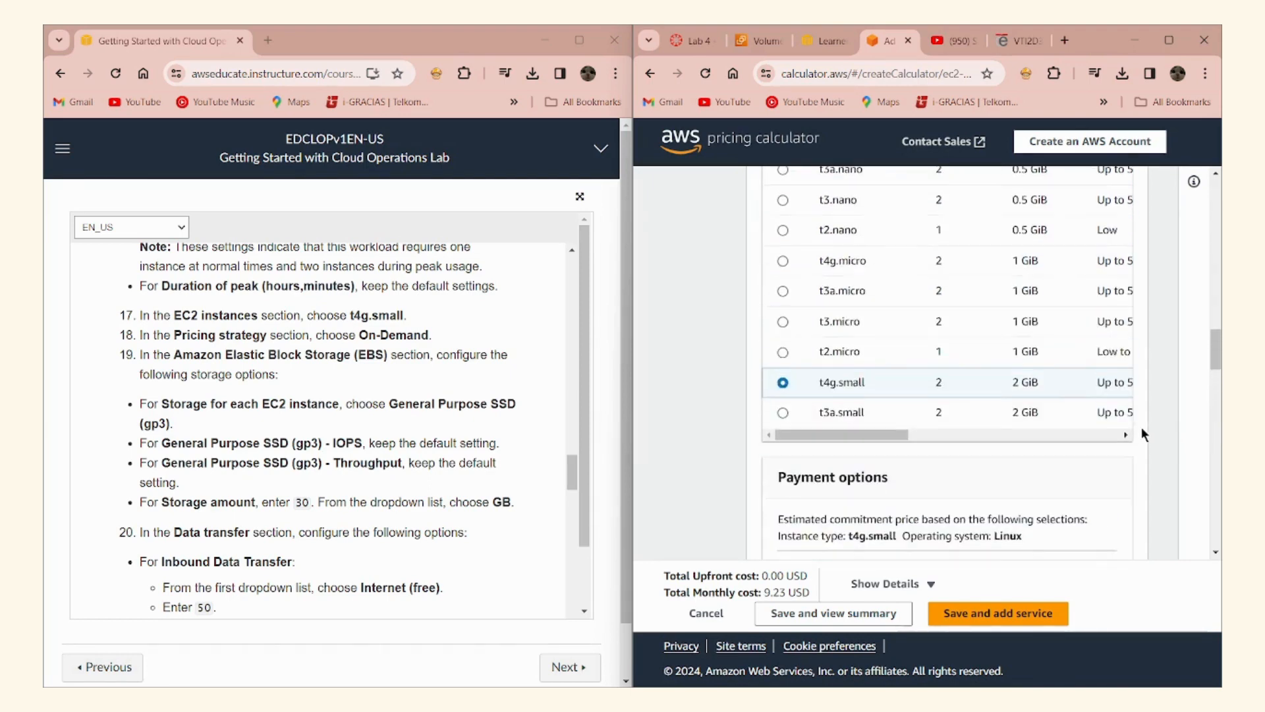
{"action": "scroll", "coordinate": [1142, 427], "scroll_direction": "down", "scroll_amount": 8}
{"action": "scroll", "coordinate": [1151, 435], "scroll_direction": "down", "scroll_amount": 8}
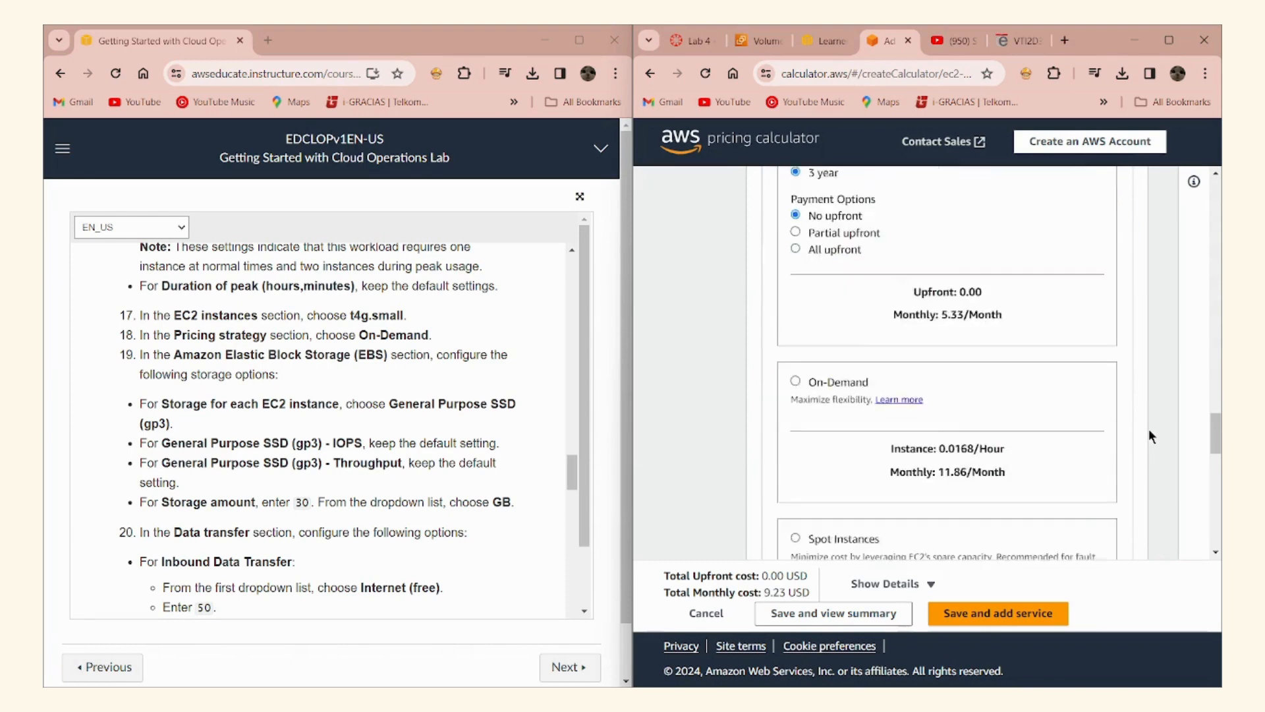
{"action": "scroll", "coordinate": [1150, 436], "scroll_direction": "down", "scroll_amount": 6}
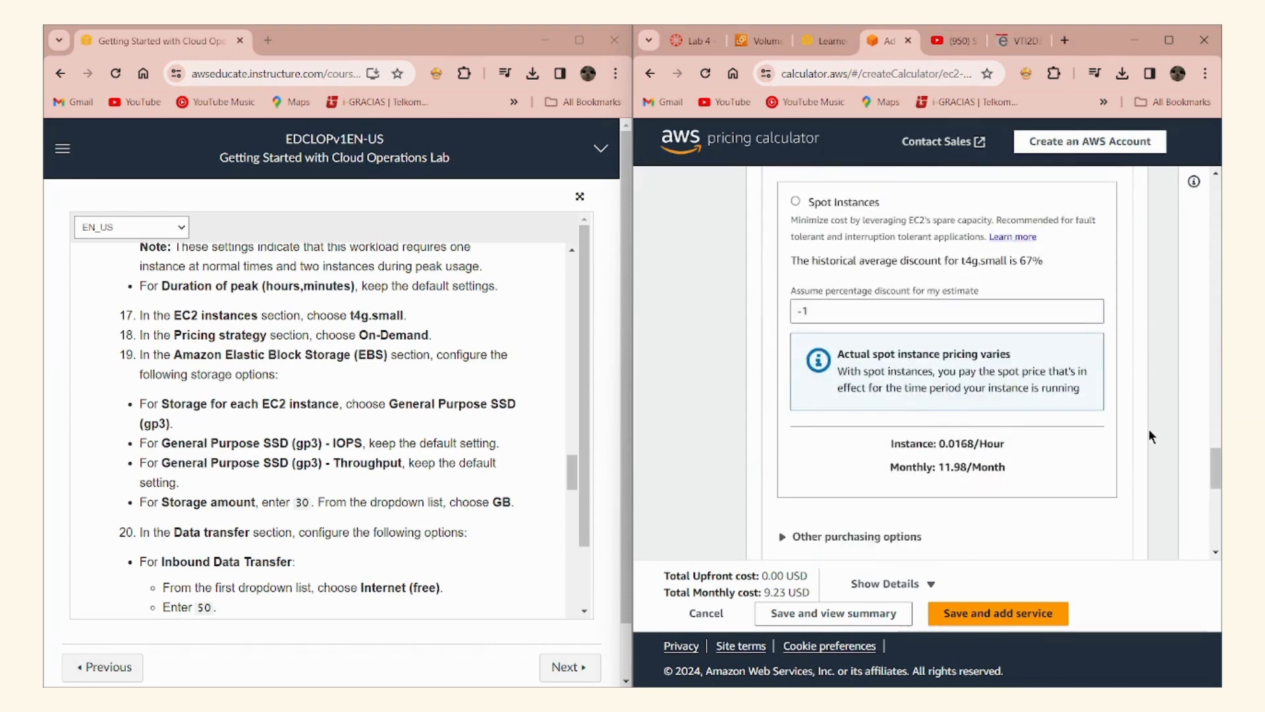
{"action": "scroll", "coordinate": [1150, 437], "scroll_direction": "down", "scroll_amount": 4}
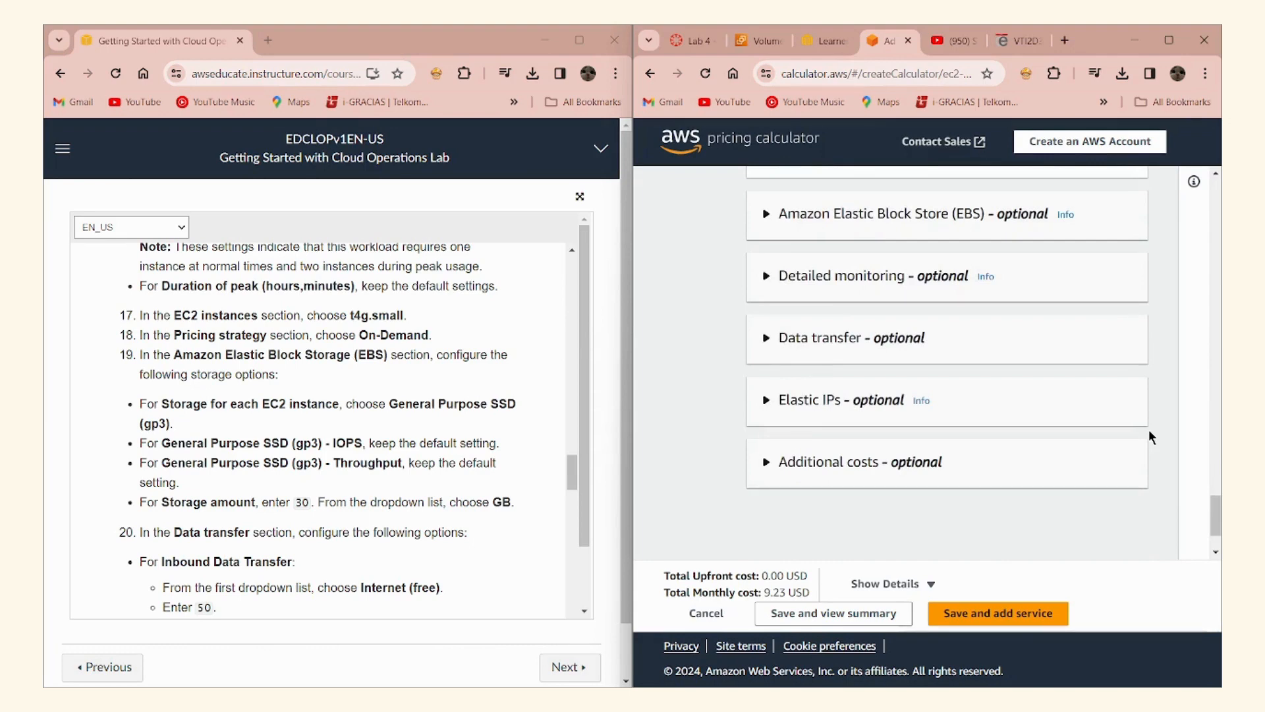
{"action": "scroll", "coordinate": [1150, 437], "scroll_direction": "up", "scroll_amount": 10}
{"action": "scroll", "coordinate": [1151, 437], "scroll_direction": "up", "scroll_amount": 8}
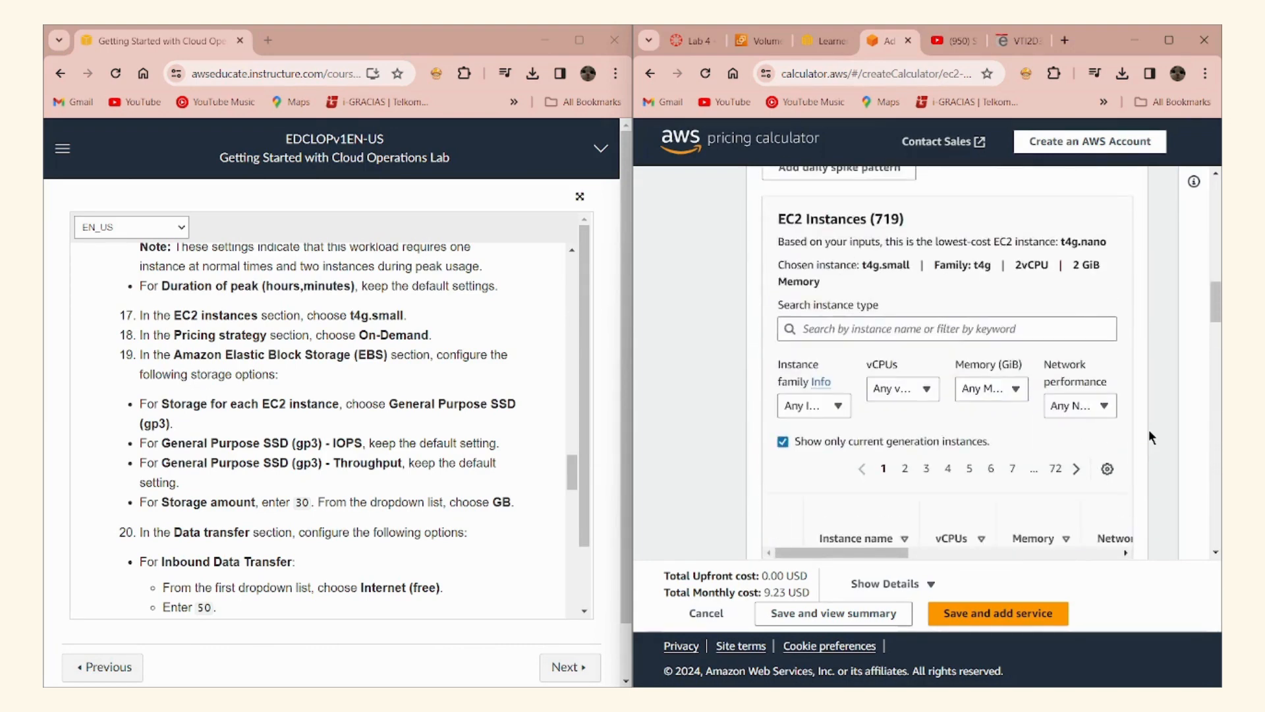
{"action": "scroll", "coordinate": [1161, 432], "scroll_direction": "up", "scroll_amount": 6}
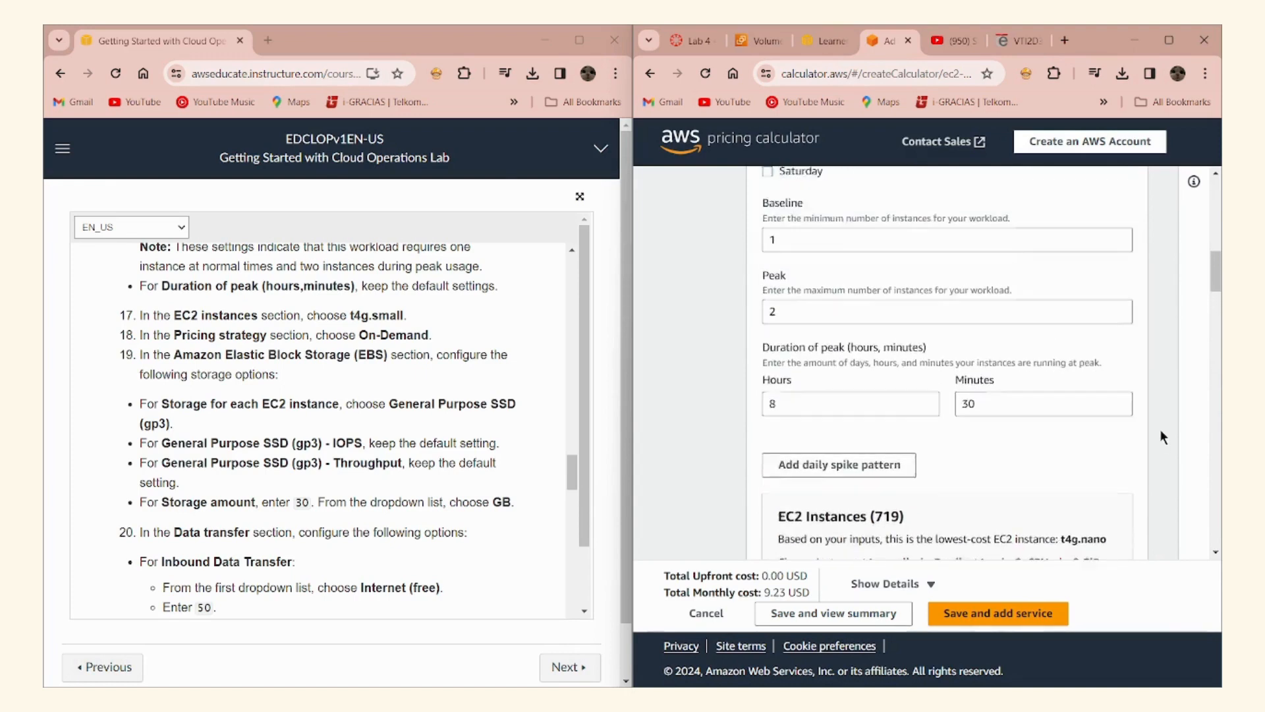
{"action": "scroll", "coordinate": [1161, 437], "scroll_direction": "down", "scroll_amount": 4}
{"action": "scroll", "coordinate": [1162, 437], "scroll_direction": "up", "scroll_amount": 6}
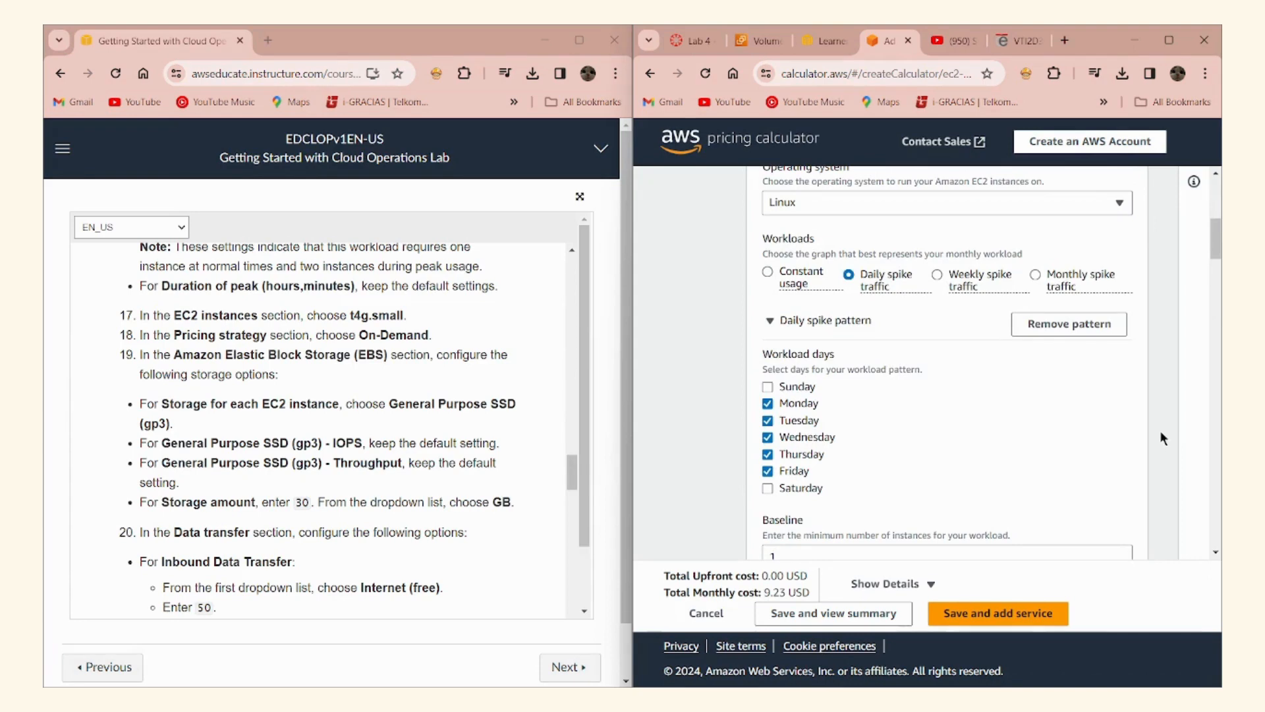
{"action": "scroll", "coordinate": [1161, 441], "scroll_direction": "down", "scroll_amount": 4}
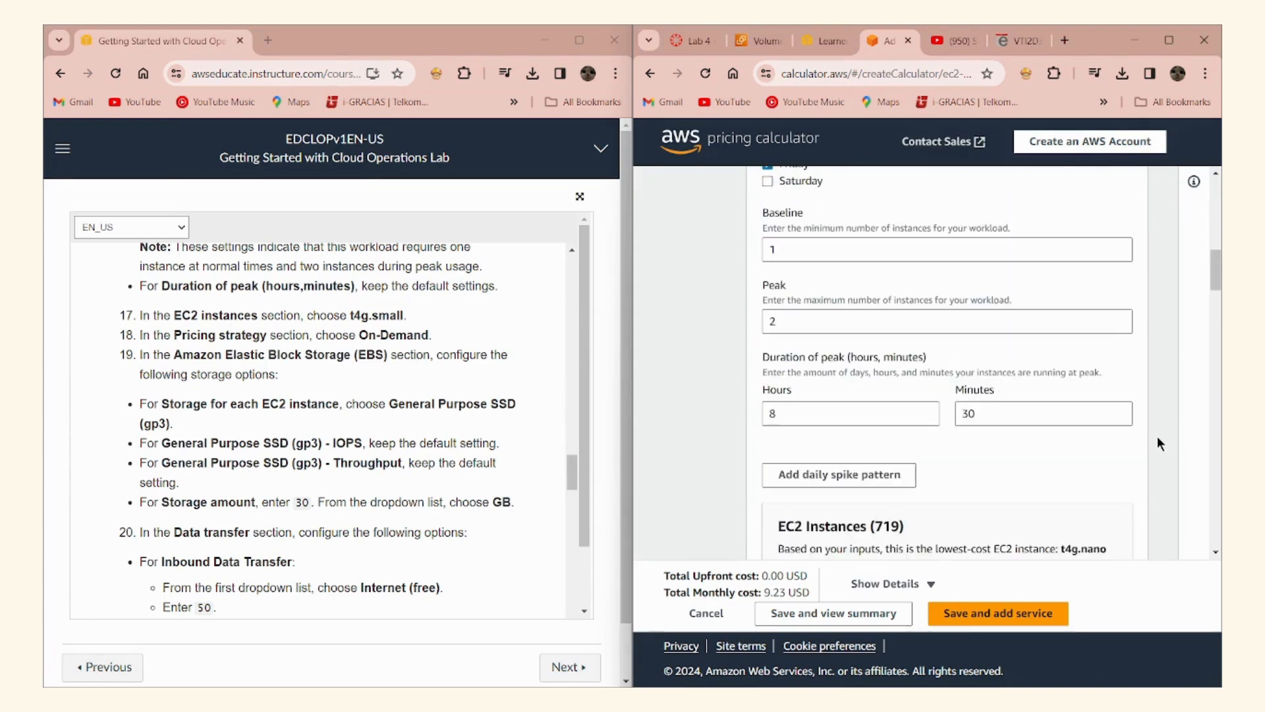
{"action": "scroll", "coordinate": [1157, 437], "scroll_direction": "down", "scroll_amount": 3}
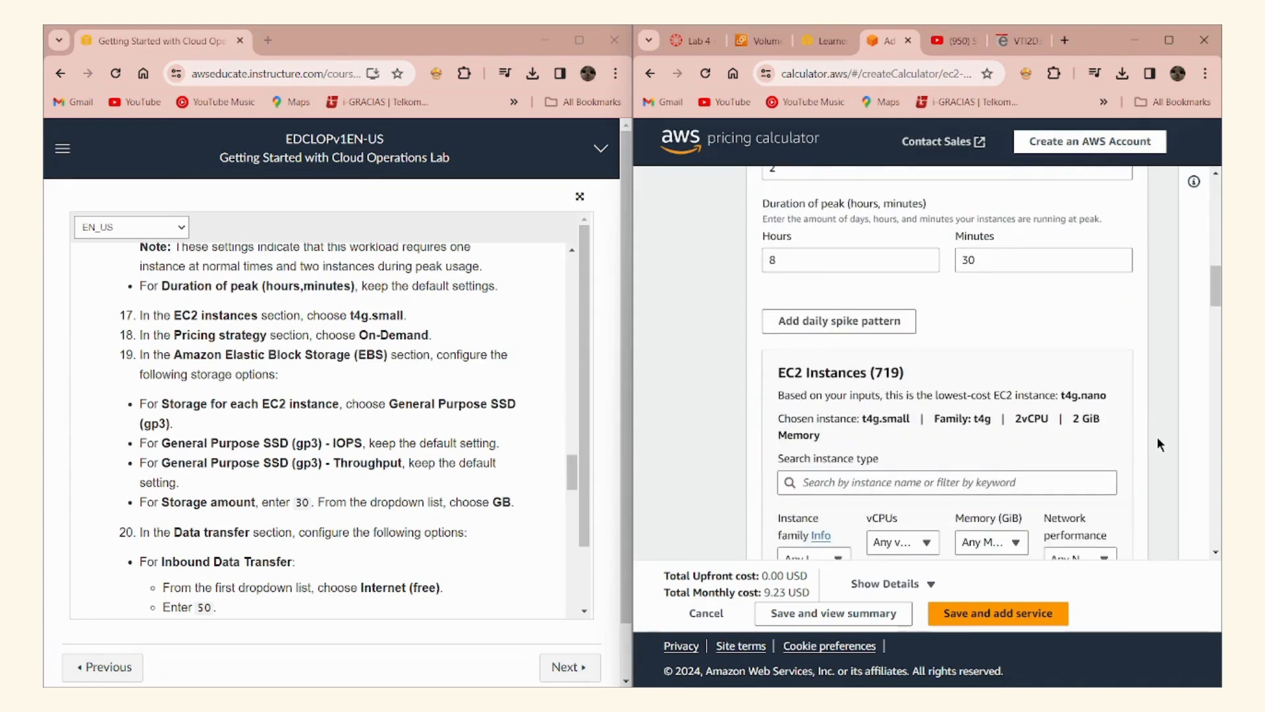
{"action": "scroll", "coordinate": [1157, 437], "scroll_direction": "down", "scroll_amount": 1}
{"action": "scroll", "coordinate": [1158, 436], "scroll_direction": "down", "scroll_amount": 3}
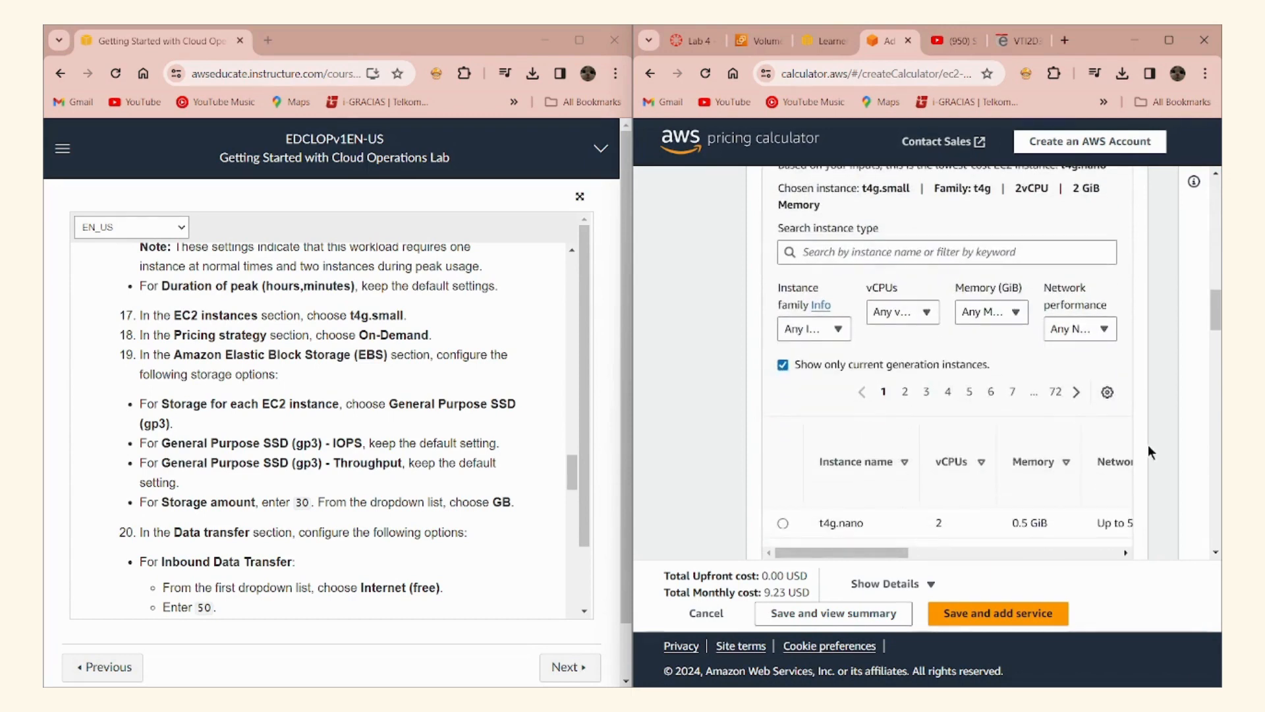
{"action": "scroll", "coordinate": [1148, 444], "scroll_direction": "down", "scroll_amount": 2}
{"action": "scroll", "coordinate": [1131, 468], "scroll_direction": "down", "scroll_amount": 5}
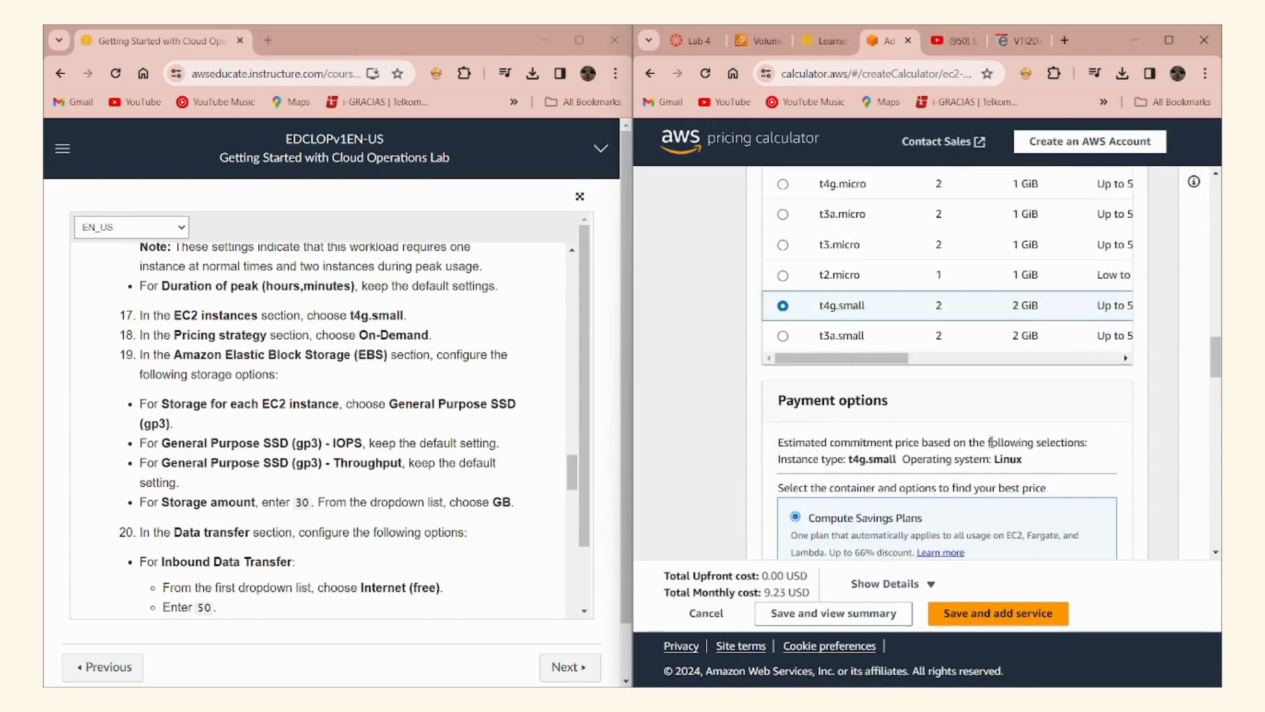
Widen the pricing calculator window against the lab instructions and choose On-Demand as the EC2 payment option
{"action": "left_click_drag", "start_coordinate": [631, 430], "coordinate": [489, 407]}
{"action": "scroll", "coordinate": [1006, 438], "scroll_direction": "down", "scroll_amount": 1}
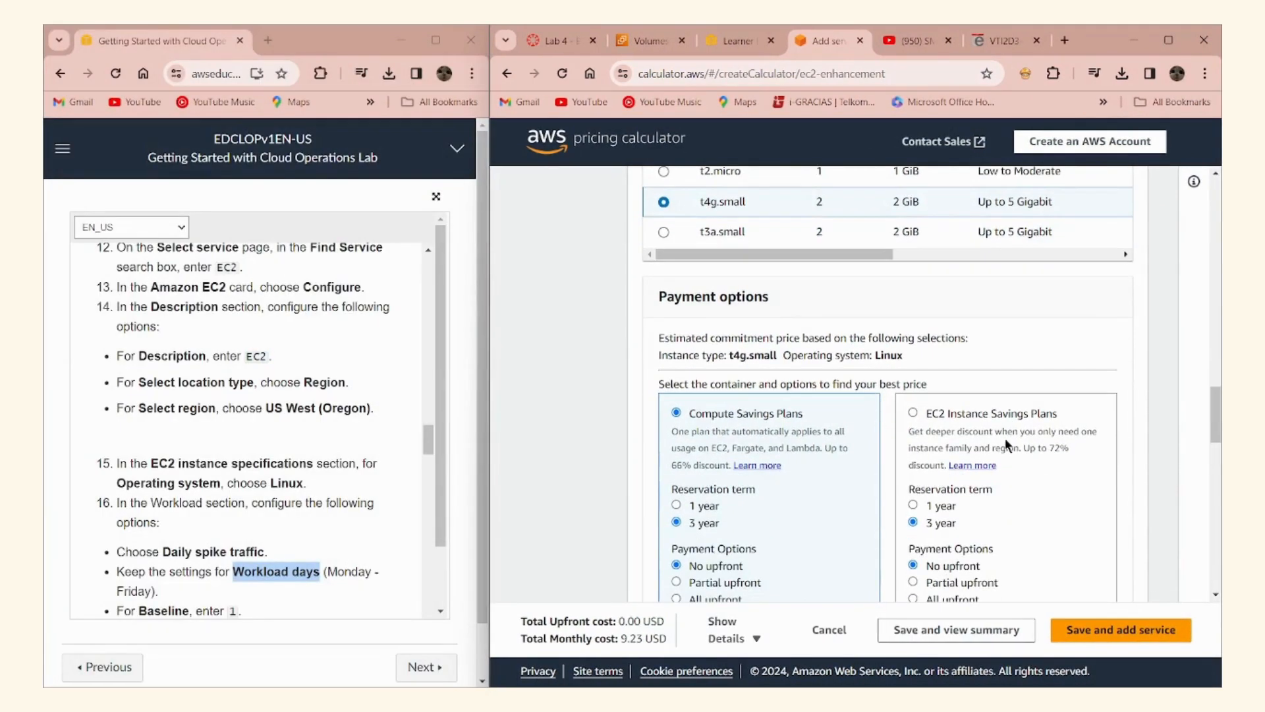
{"action": "scroll", "coordinate": [1006, 437], "scroll_direction": "down", "scroll_amount": 1}
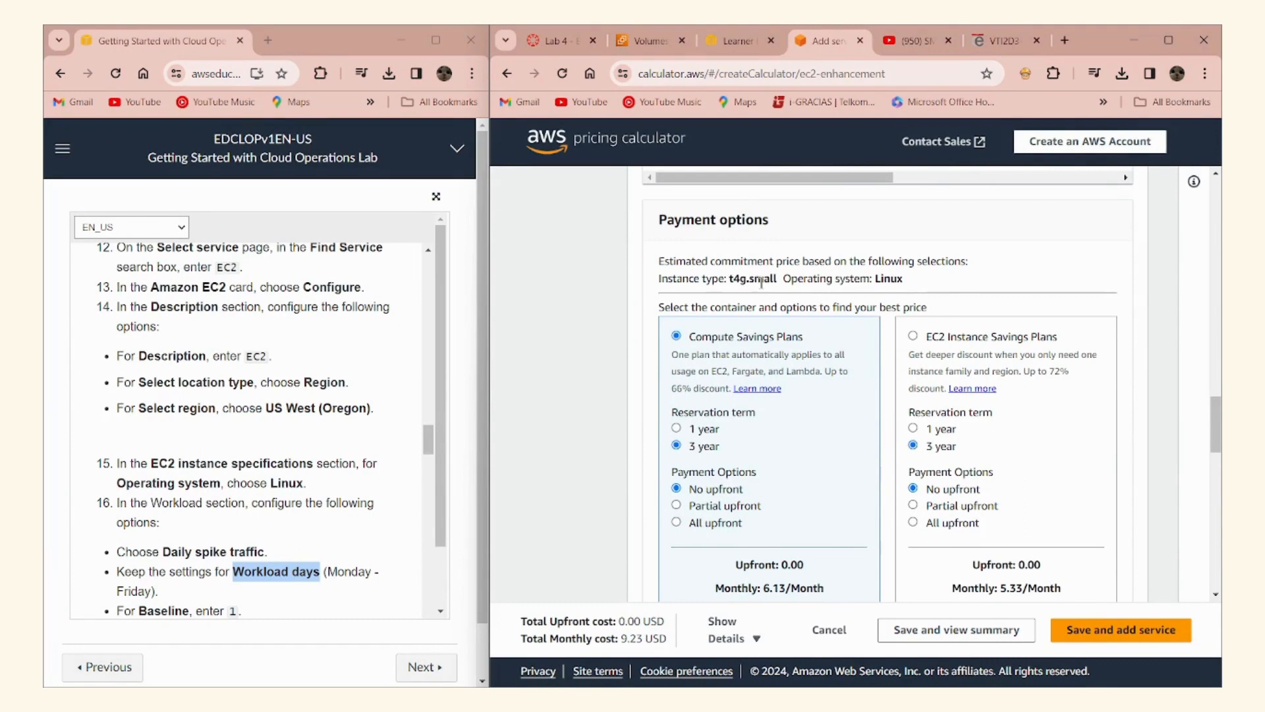
{"action": "scroll", "coordinate": [344, 394], "scroll_direction": "down", "scroll_amount": 2}
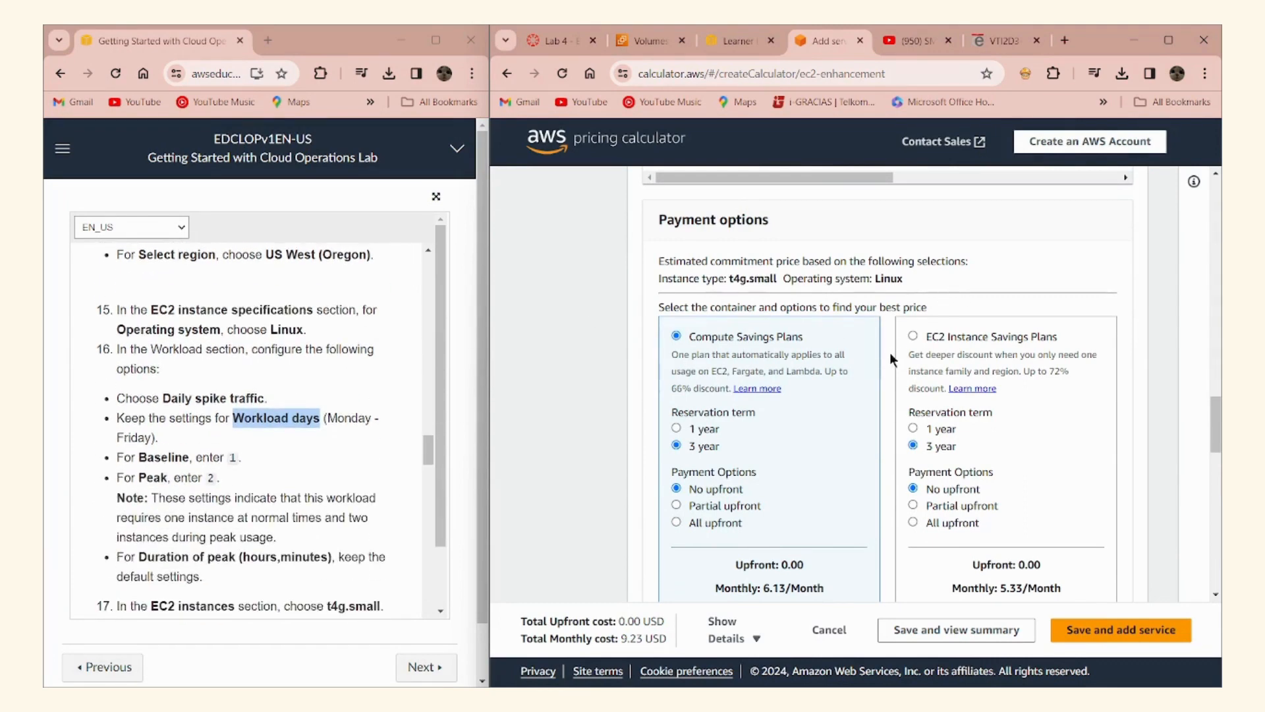
{"action": "scroll", "coordinate": [890, 353], "scroll_direction": "down", "scroll_amount": 2}
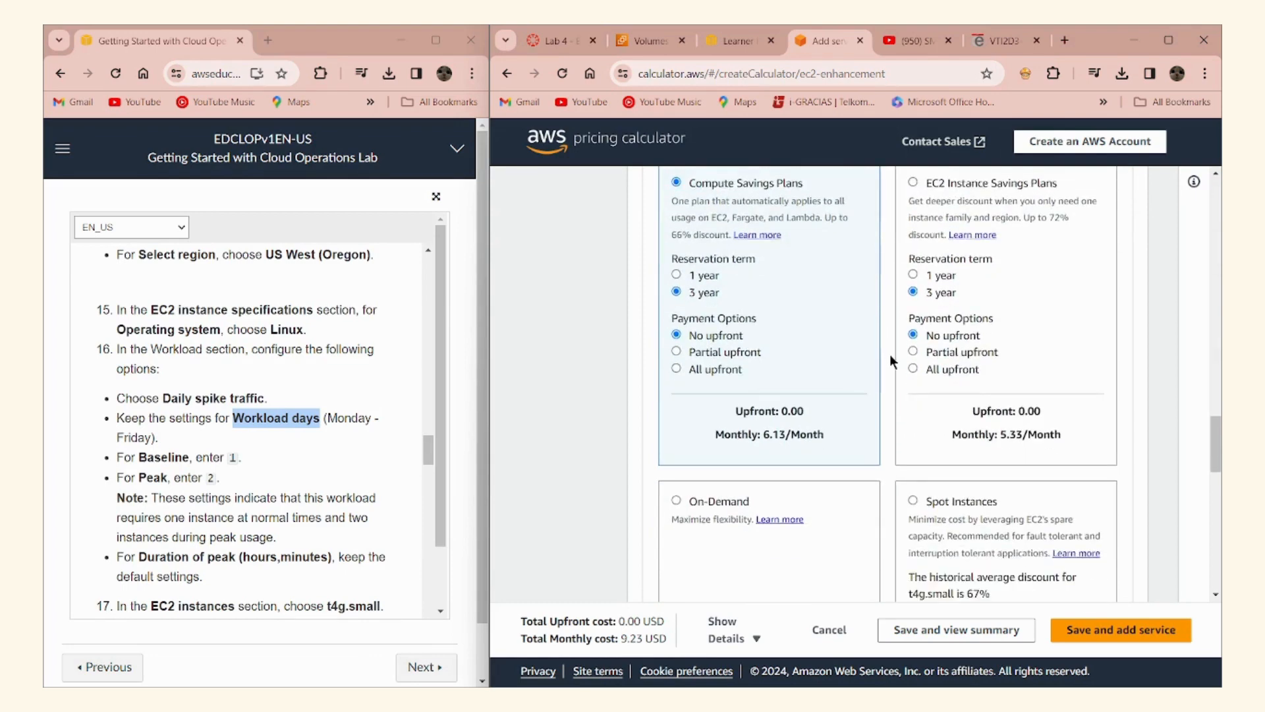
{"action": "scroll", "coordinate": [270, 422], "scroll_direction": "down", "scroll_amount": 4}
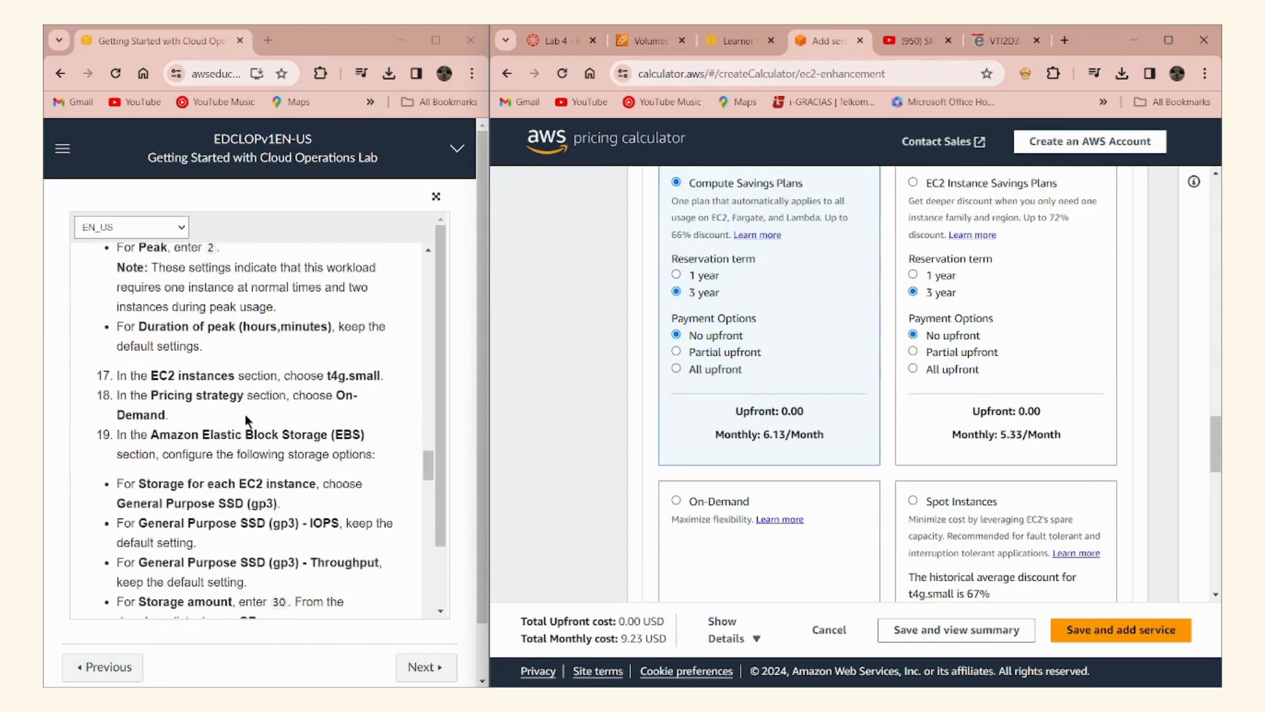
{"action": "scroll", "coordinate": [895, 444], "scroll_direction": "down", "scroll_amount": 1}
{"action": "scroll", "coordinate": [894, 443], "scroll_direction": "down", "scroll_amount": 1}
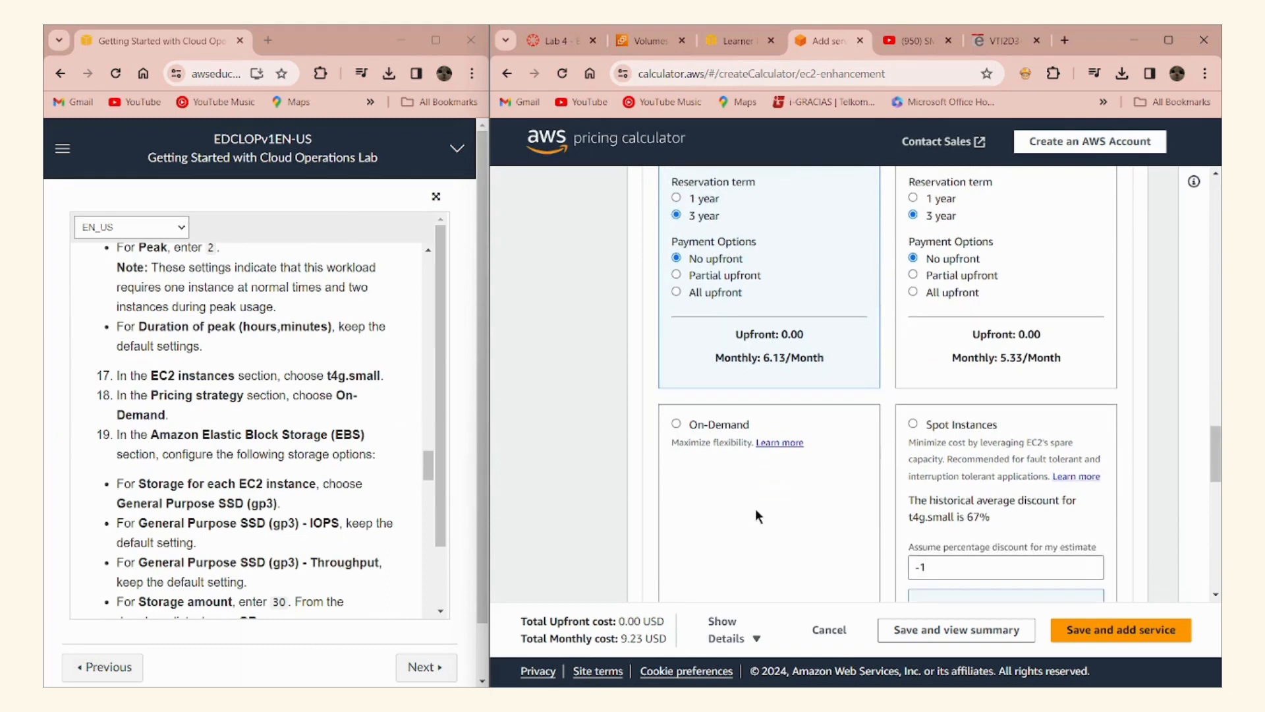
{"action": "left_click", "coordinate": [677, 424]}
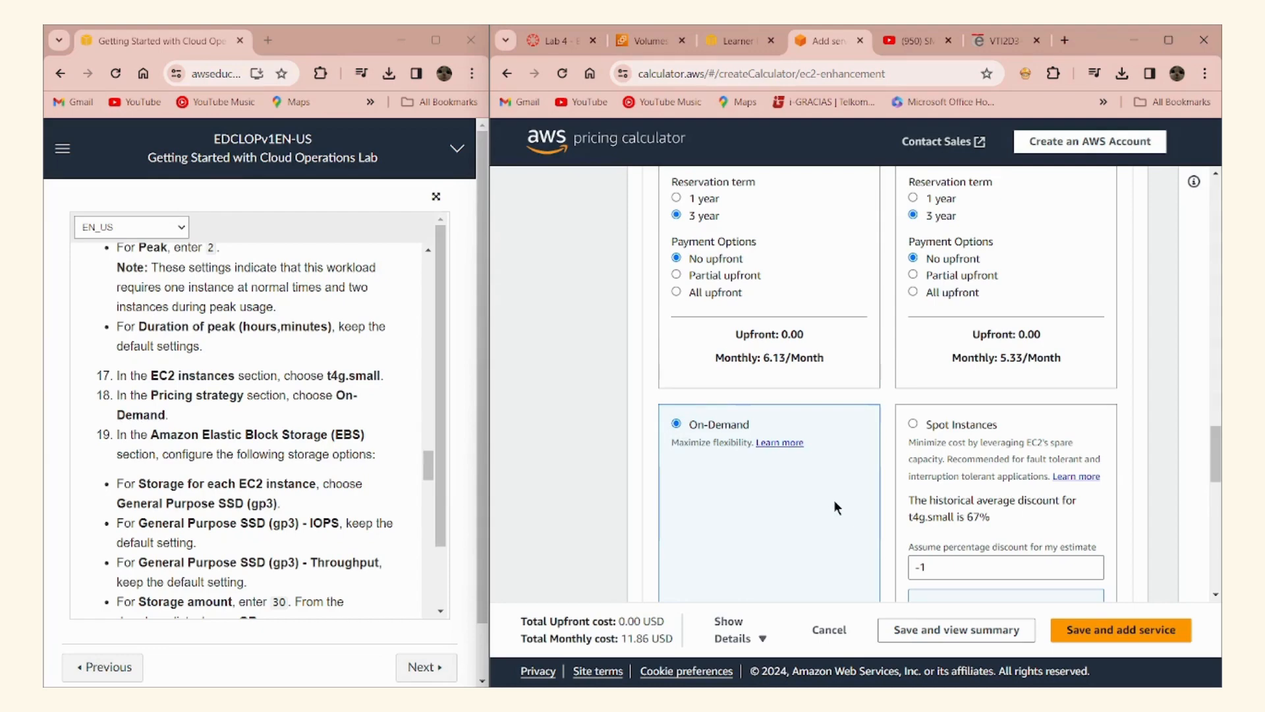
Expand the optional Amazon Elastic Block Store (EBS) section and keep General Purpose SSD (gp3) as storage for each instance
{"action": "scroll", "coordinate": [943, 455], "scroll_direction": "up", "scroll_amount": 5}
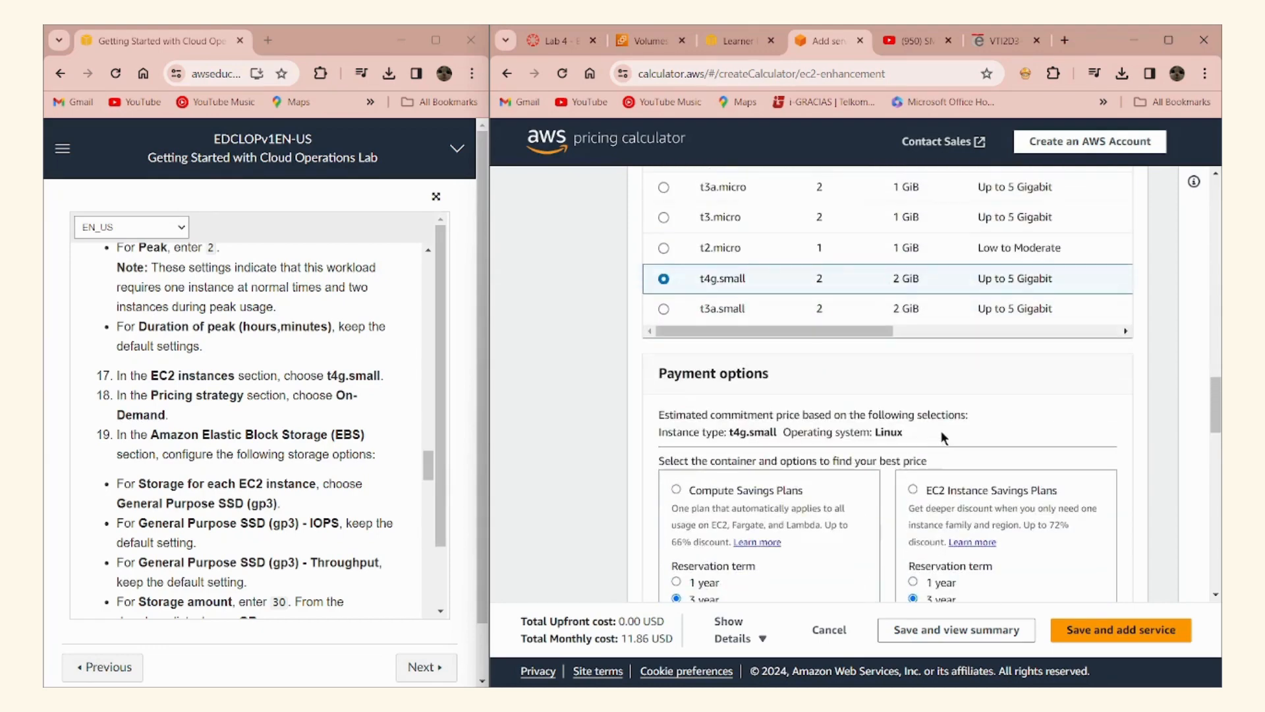
{"action": "scroll", "coordinate": [887, 383], "scroll_direction": "down", "scroll_amount": 10}
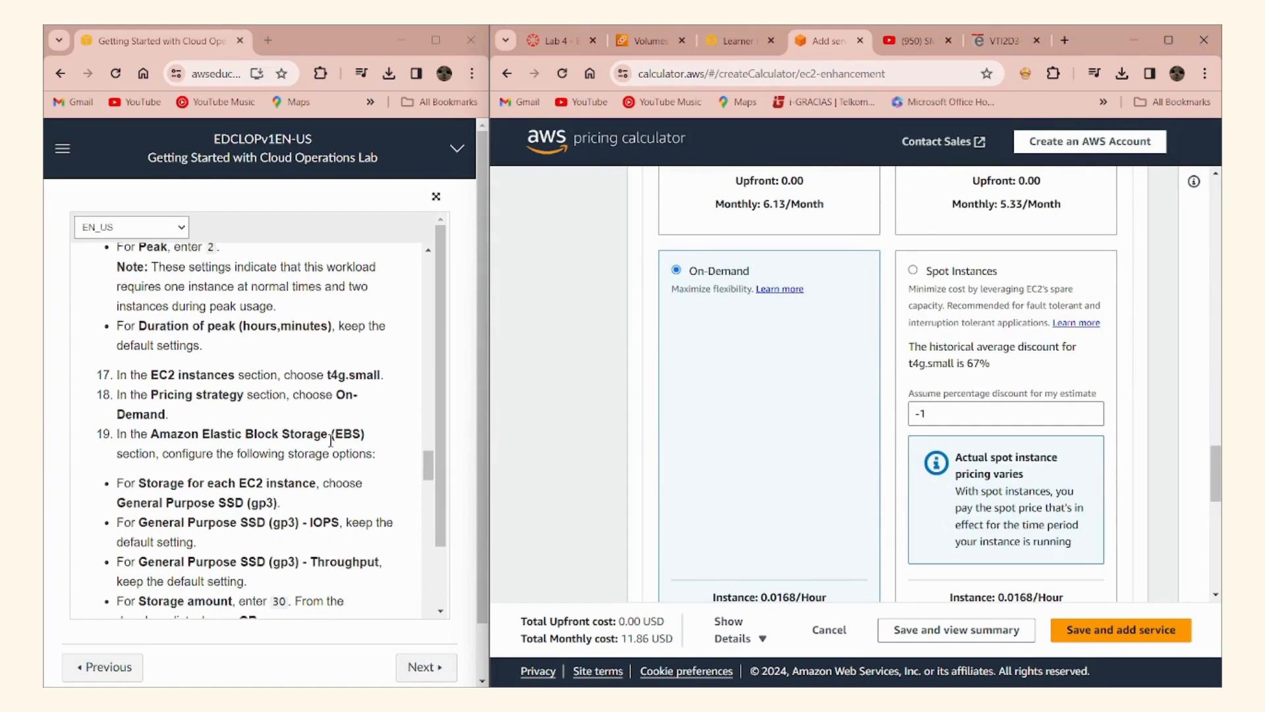
{"action": "scroll", "coordinate": [329, 440], "scroll_direction": "down", "scroll_amount": 2}
{"action": "scroll", "coordinate": [330, 440], "scroll_direction": "up", "scroll_amount": 1}
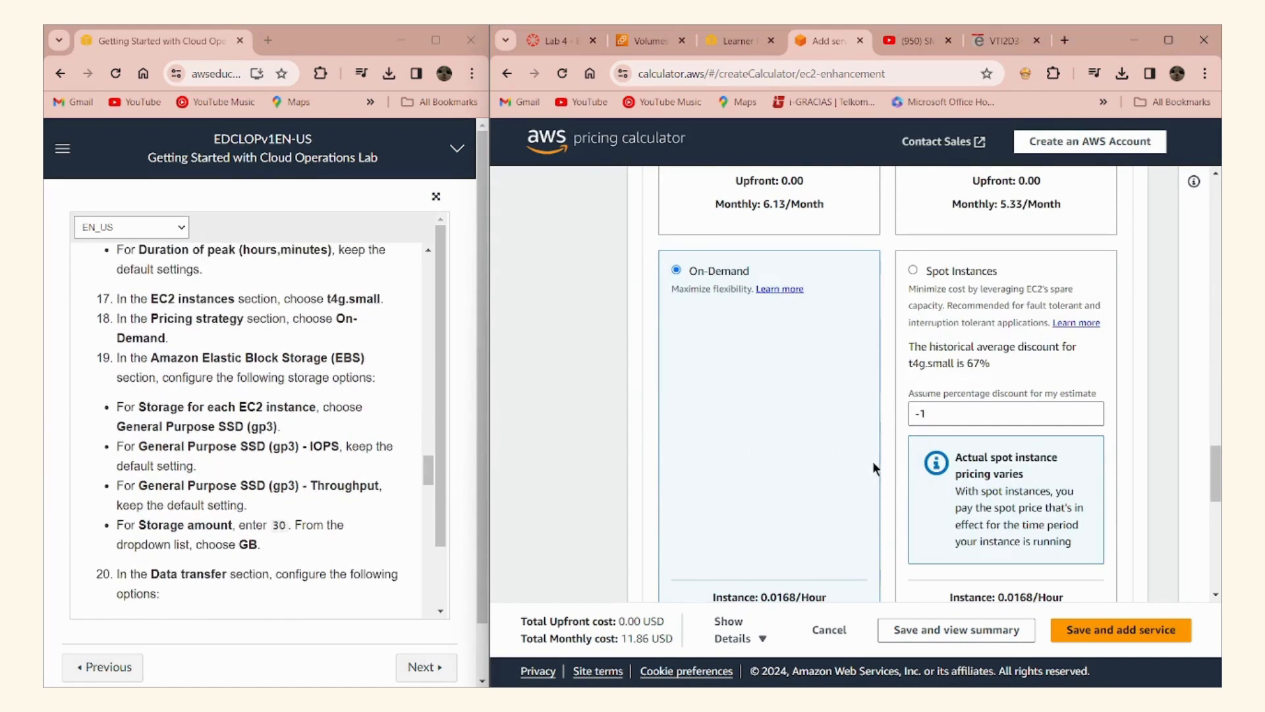
{"action": "scroll", "coordinate": [877, 465], "scroll_direction": "down", "scroll_amount": 5}
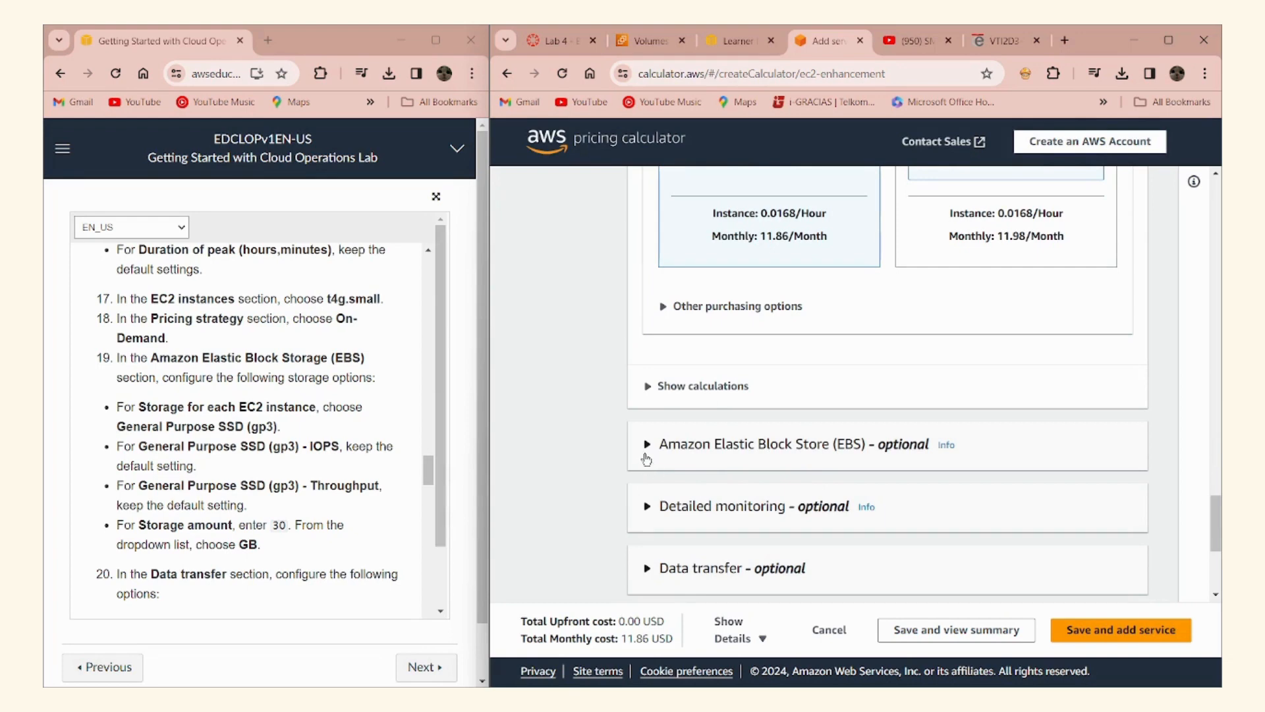
{"action": "left_click", "coordinate": [647, 460]}
{"action": "scroll", "coordinate": [1077, 458], "scroll_direction": "down", "scroll_amount": 2}
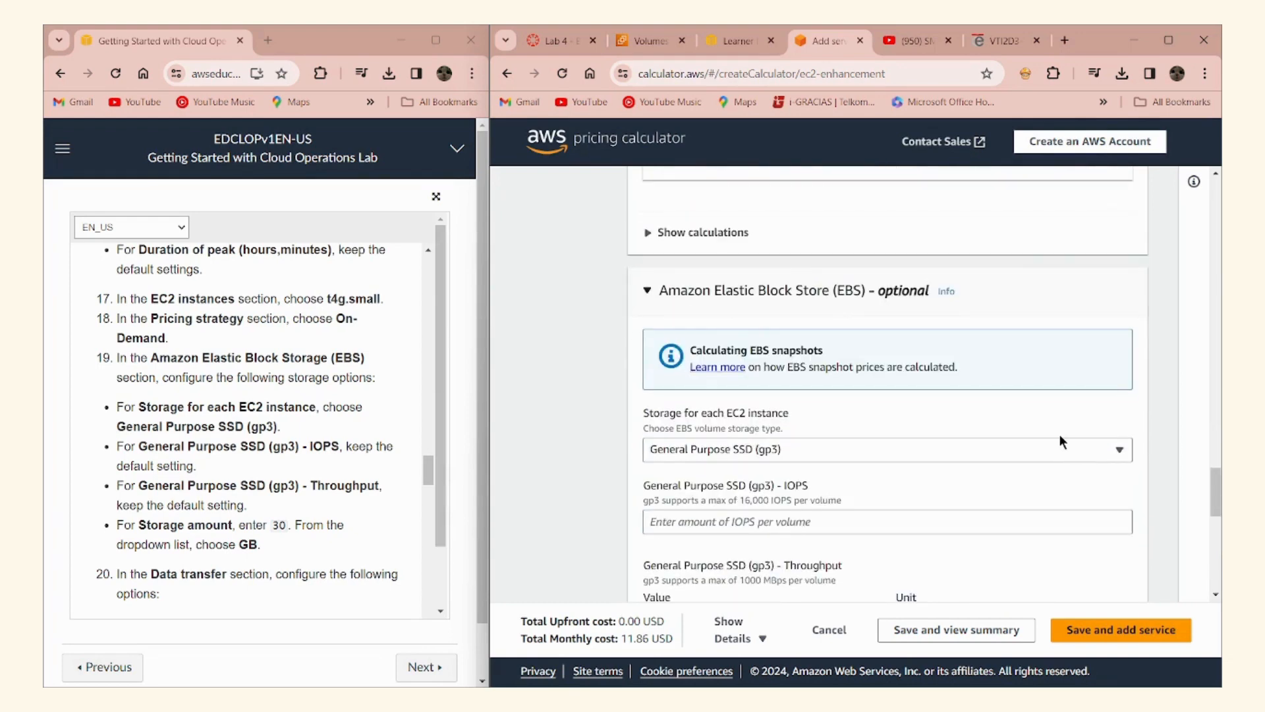
{"action": "scroll", "coordinate": [1061, 440], "scroll_direction": "down", "scroll_amount": 1}
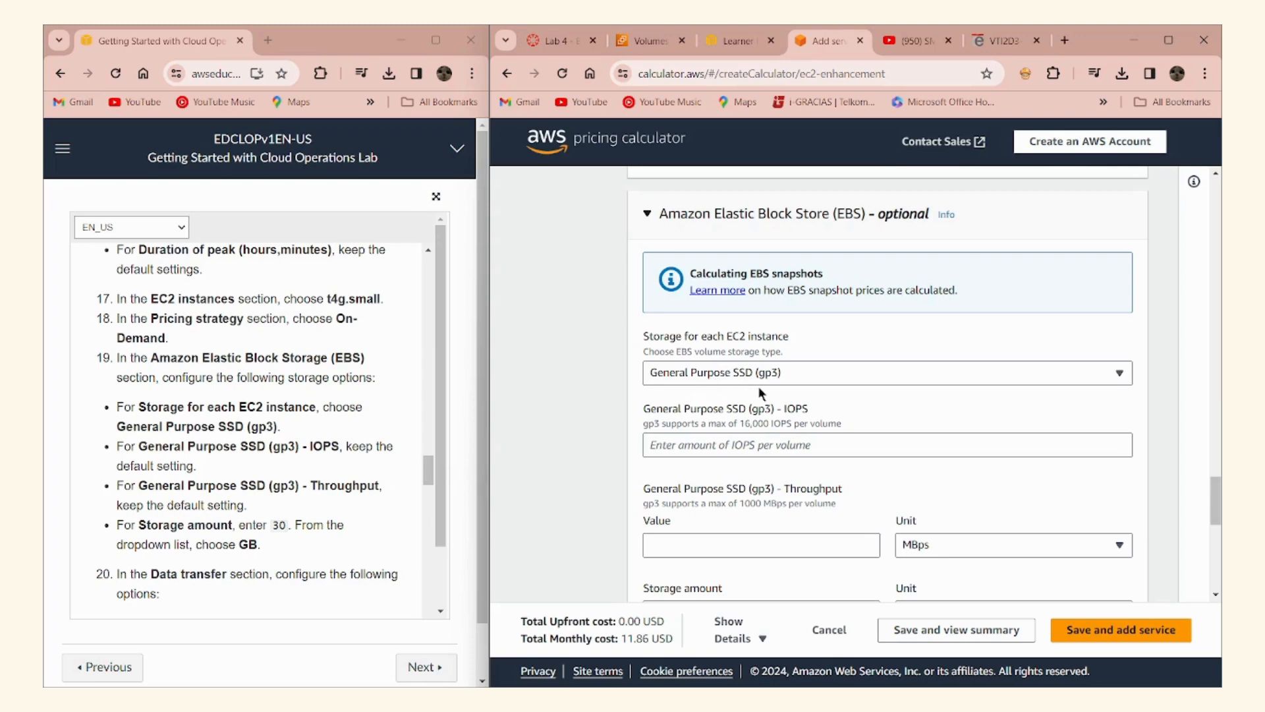
Keep the default gp3 IOPS and throughput and set the EBS storage amount to 30 GB
{"action": "scroll", "coordinate": [757, 398], "scroll_direction": "down", "scroll_amount": 1}
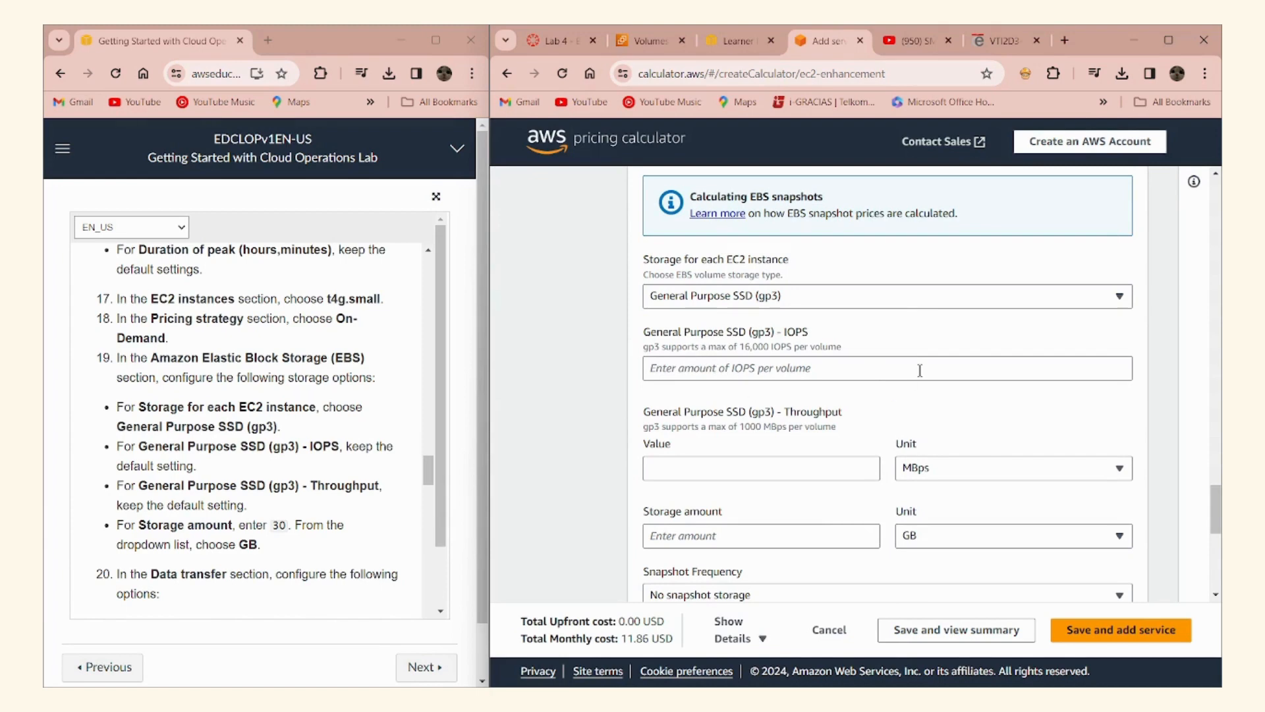
{"action": "scroll", "coordinate": [920, 371], "scroll_direction": "down", "scroll_amount": 1}
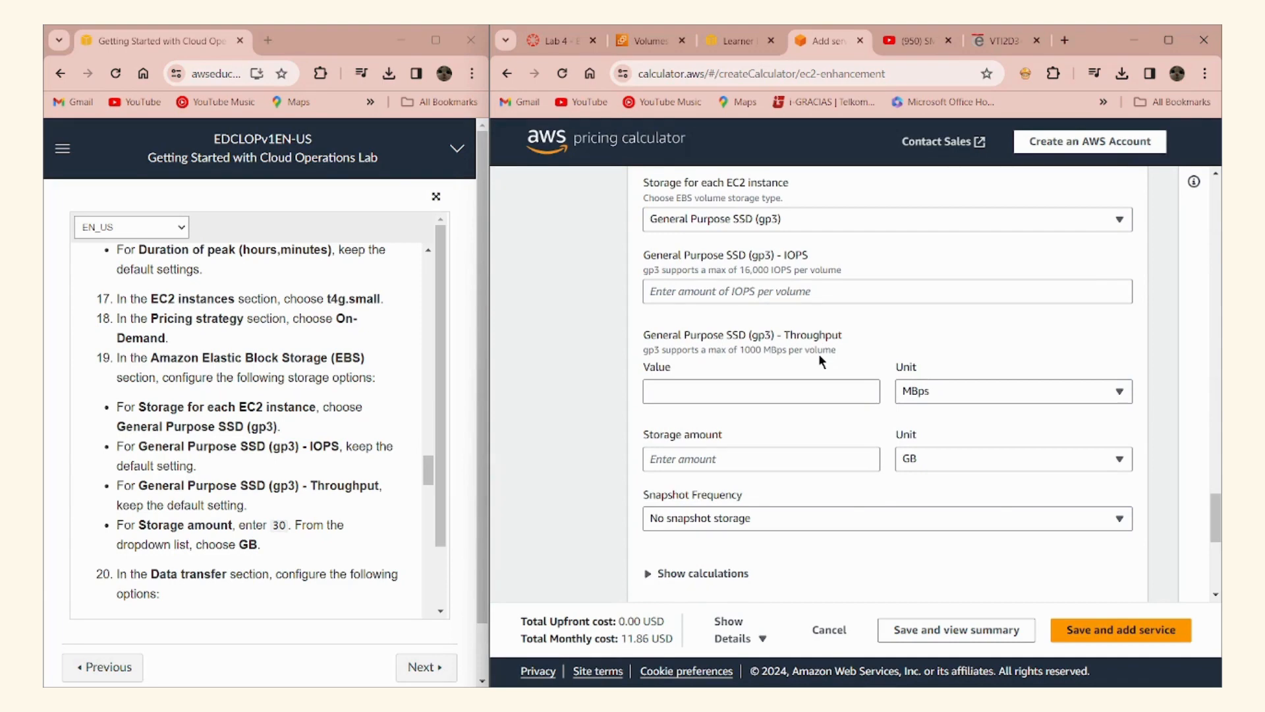
{"action": "scroll", "coordinate": [804, 375], "scroll_direction": "down", "scroll_amount": 1}
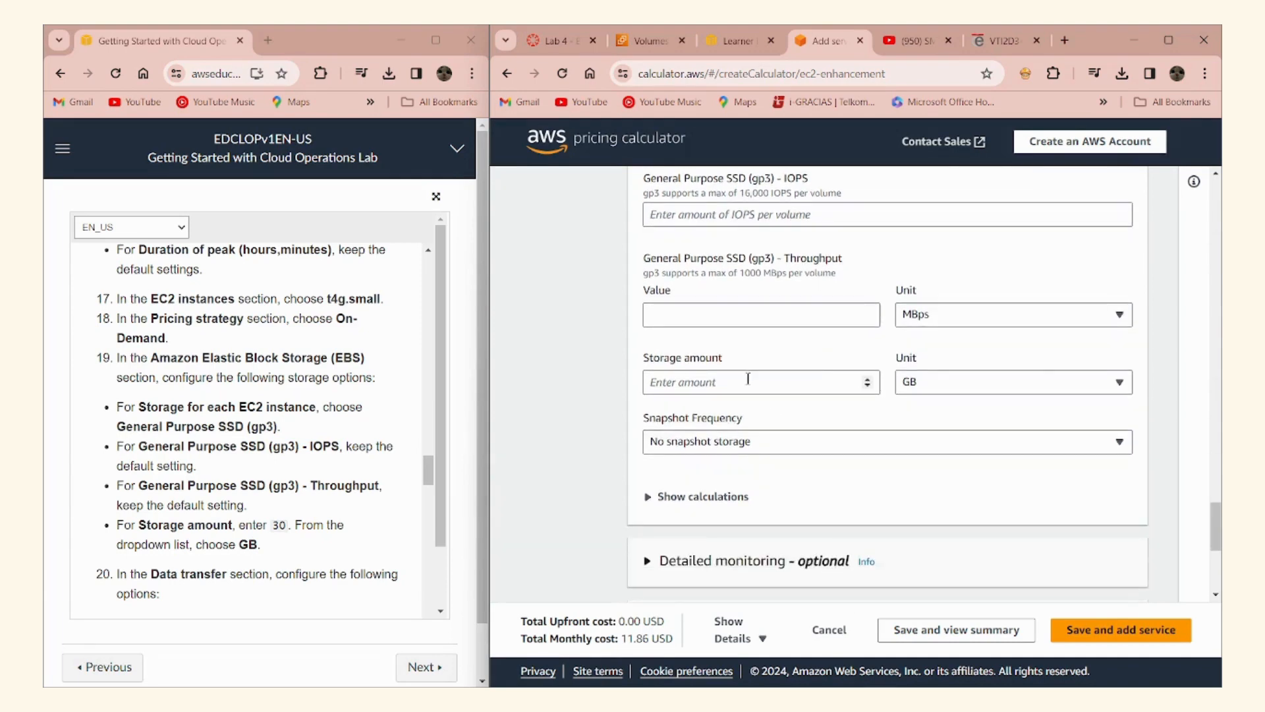
{"action": "left_click", "coordinate": [748, 383]}
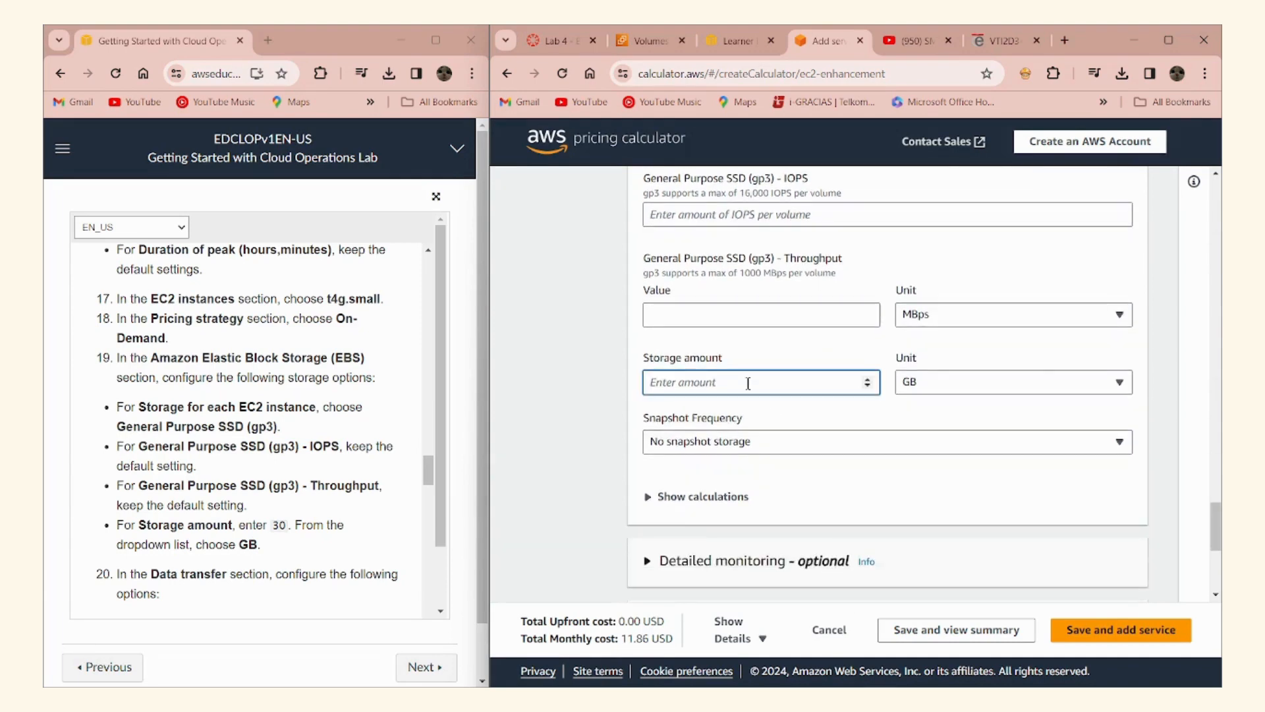
{"action": "type", "text": "30"}
{"action": "left_click", "coordinate": [971, 404]}
Read the lab's data transfer instructions and expand the optional Data transfer section of the EC2 configuration
{"action": "scroll", "coordinate": [343, 435], "scroll_direction": "down", "scroll_amount": 3}
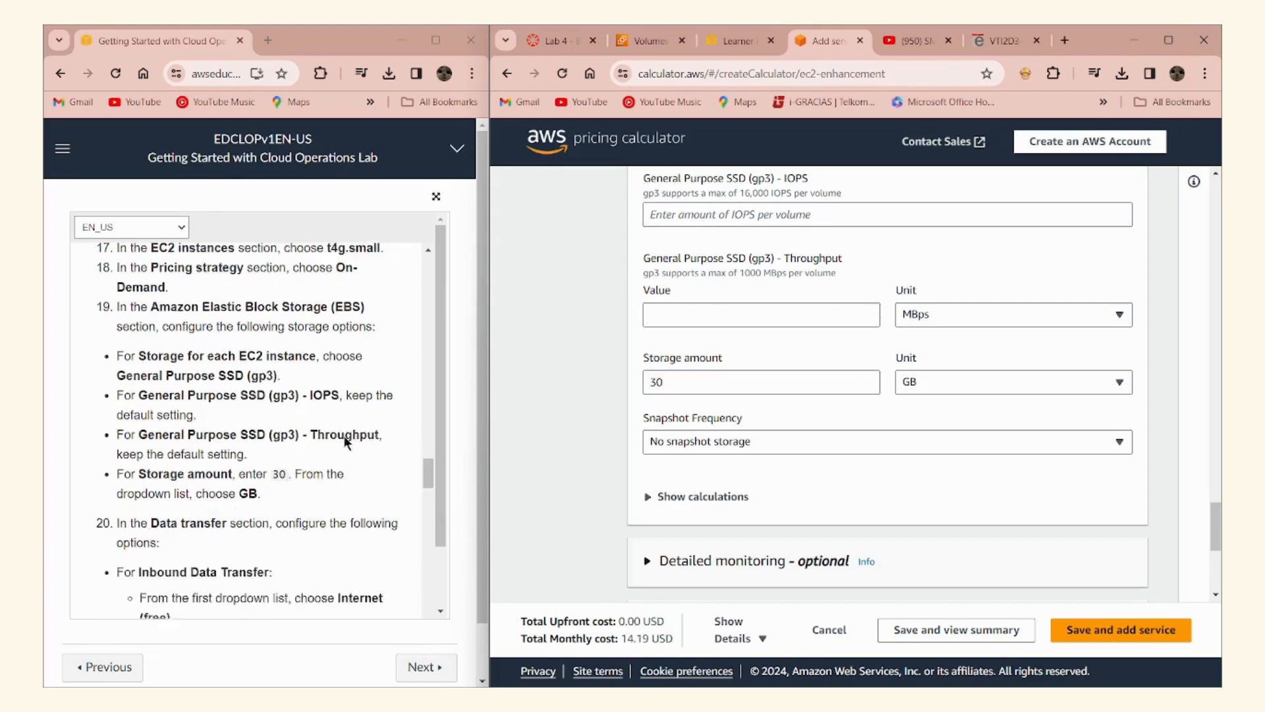
{"action": "scroll", "coordinate": [773, 435], "scroll_direction": "down", "scroll_amount": 1}
{"action": "scroll", "coordinate": [774, 439], "scroll_direction": "down", "scroll_amount": 1}
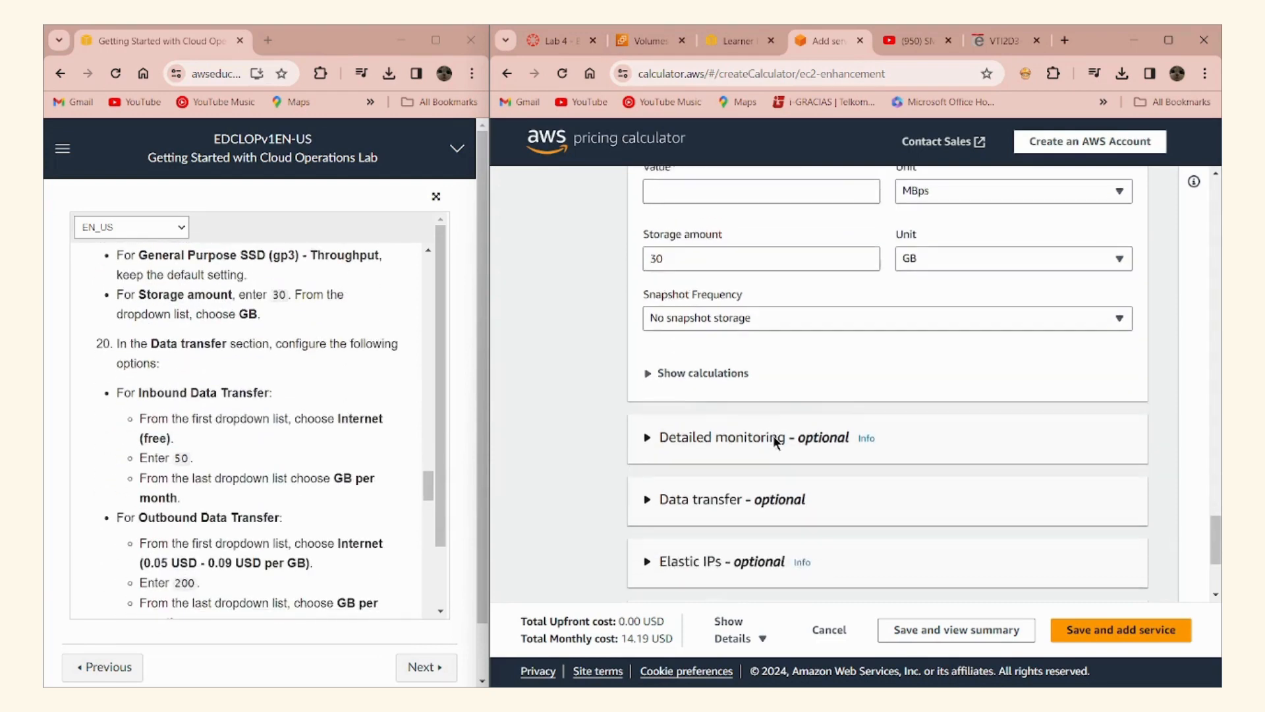
{"action": "left_click", "coordinate": [998, 465]}
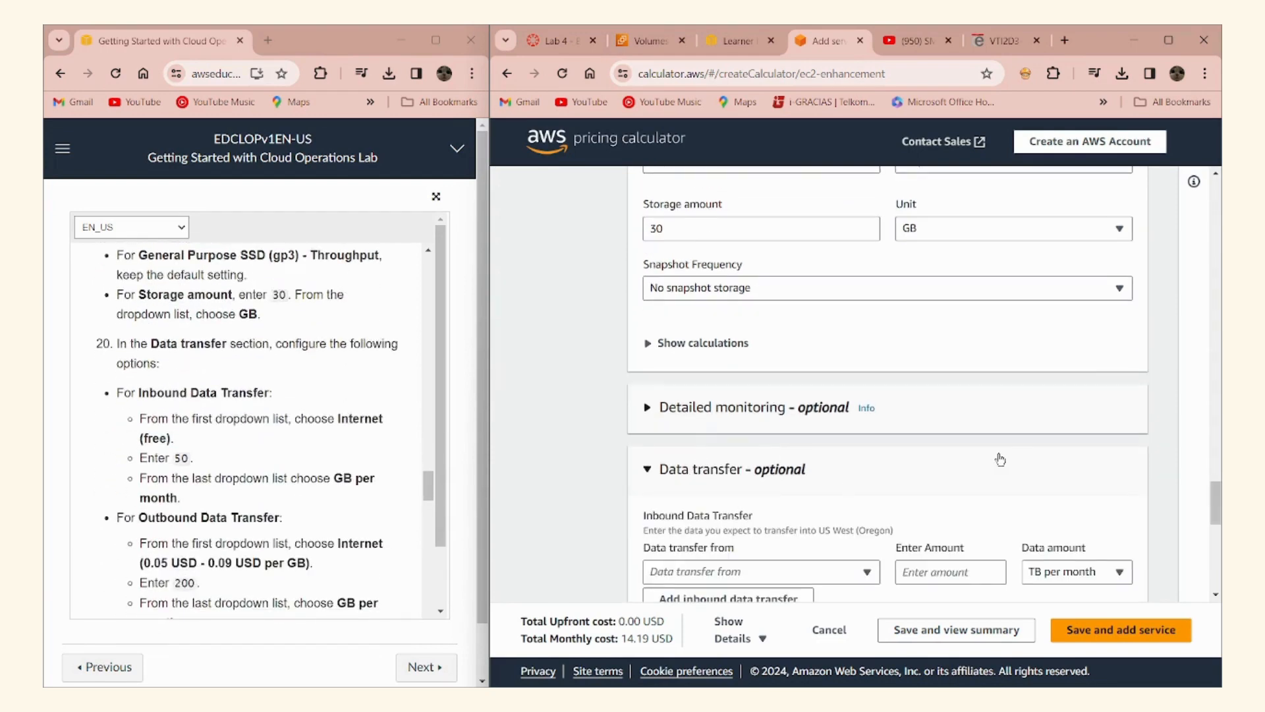
{"action": "scroll", "coordinate": [918, 452], "scroll_direction": "down", "scroll_amount": 1}
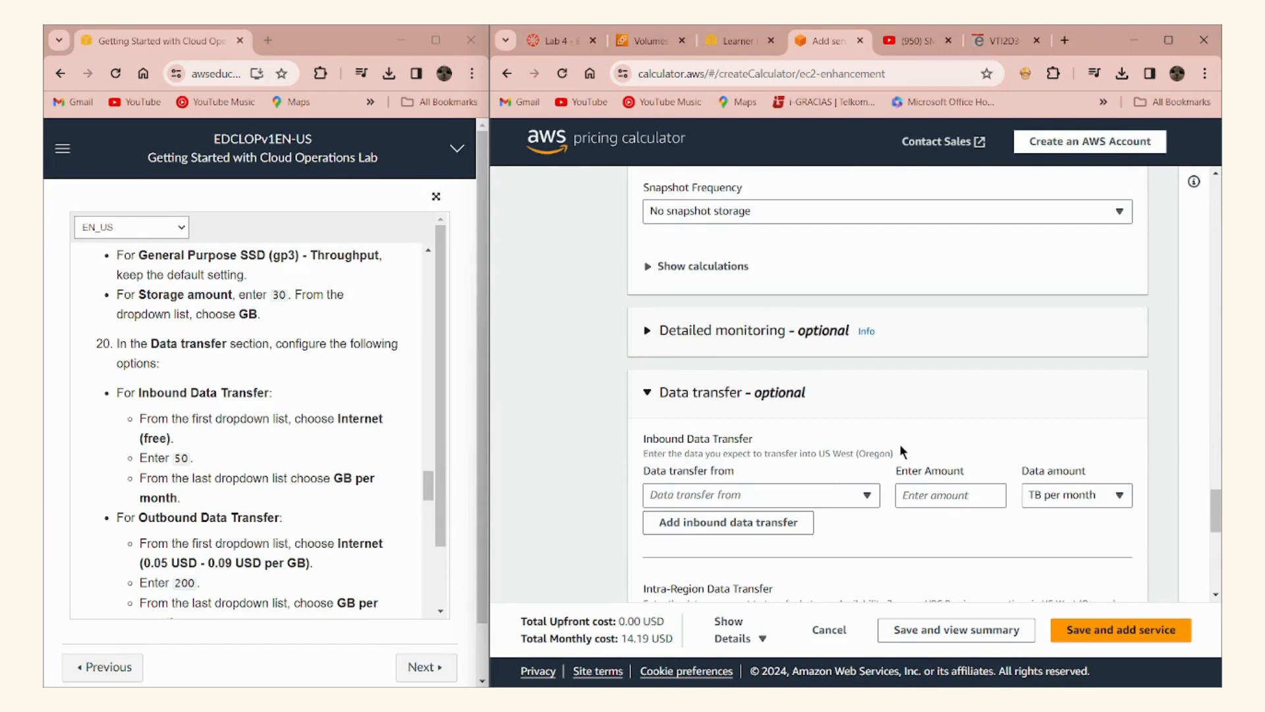
{"action": "scroll", "coordinate": [900, 444], "scroll_direction": "down", "scroll_amount": 1}
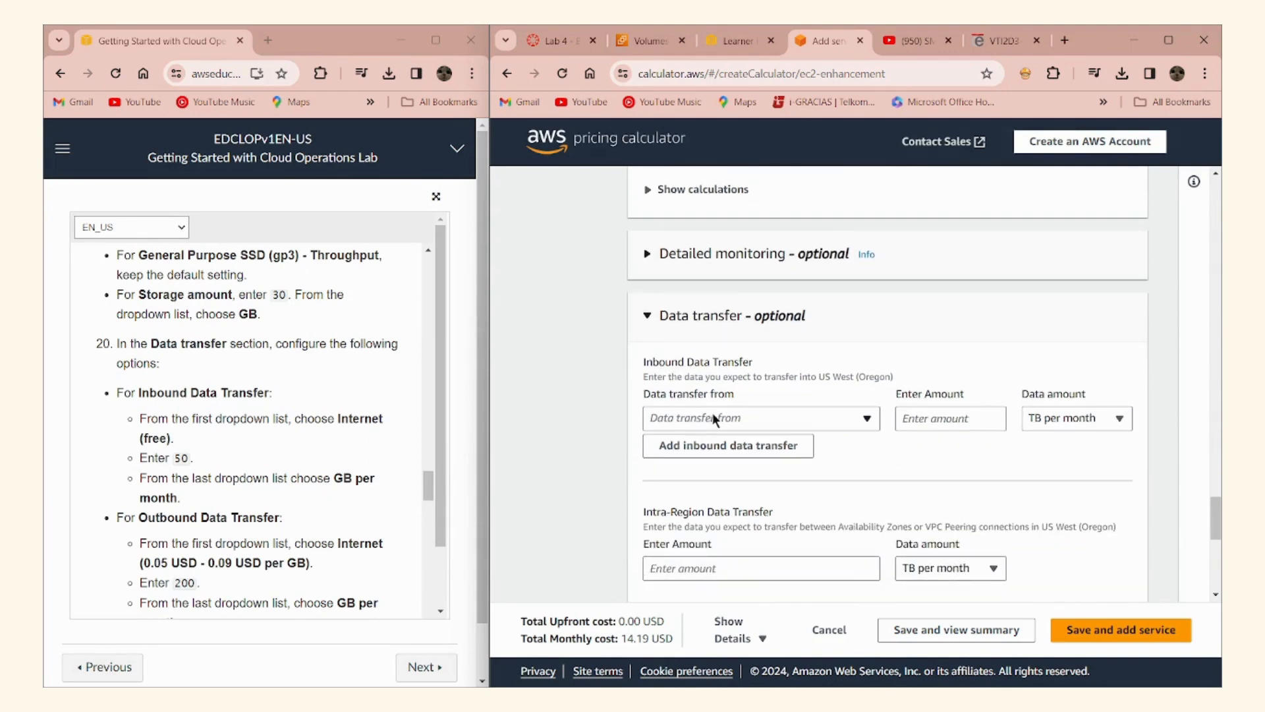
Set the inbound data transfer to come from Internet (free) with 50 GB per month
{"action": "left_click", "coordinate": [854, 423]}
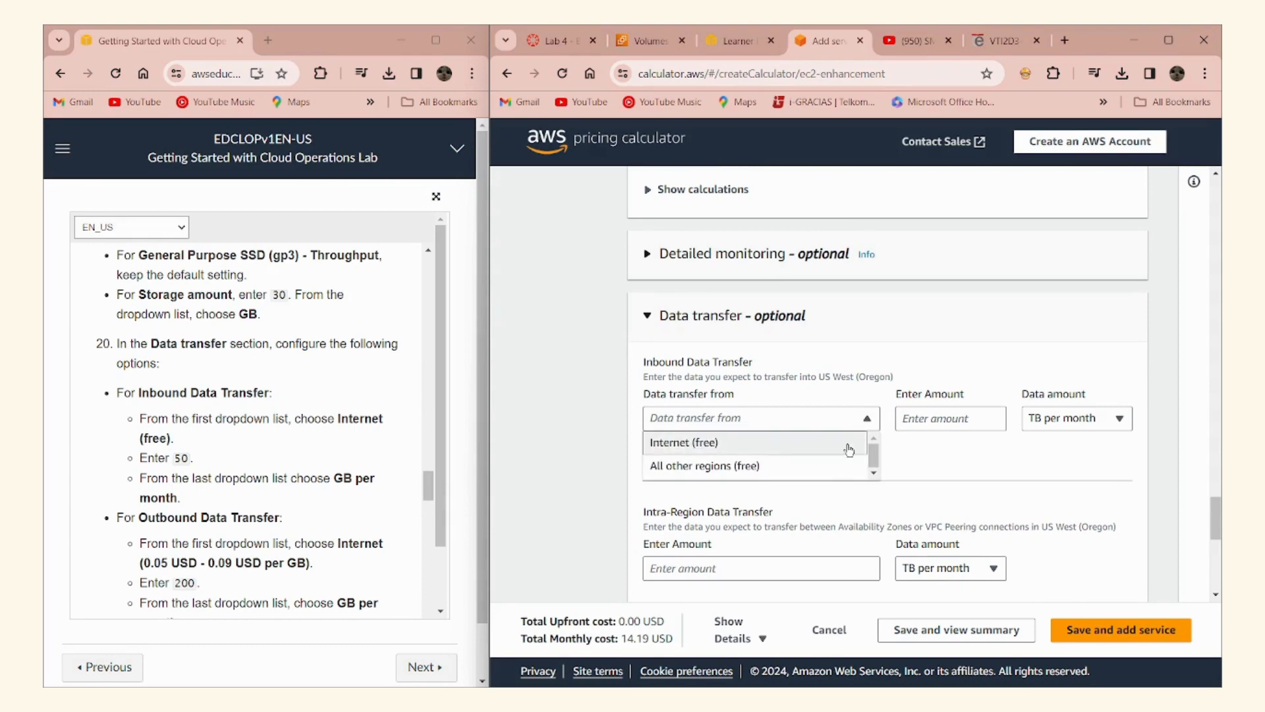
{"action": "left_click", "coordinate": [849, 445]}
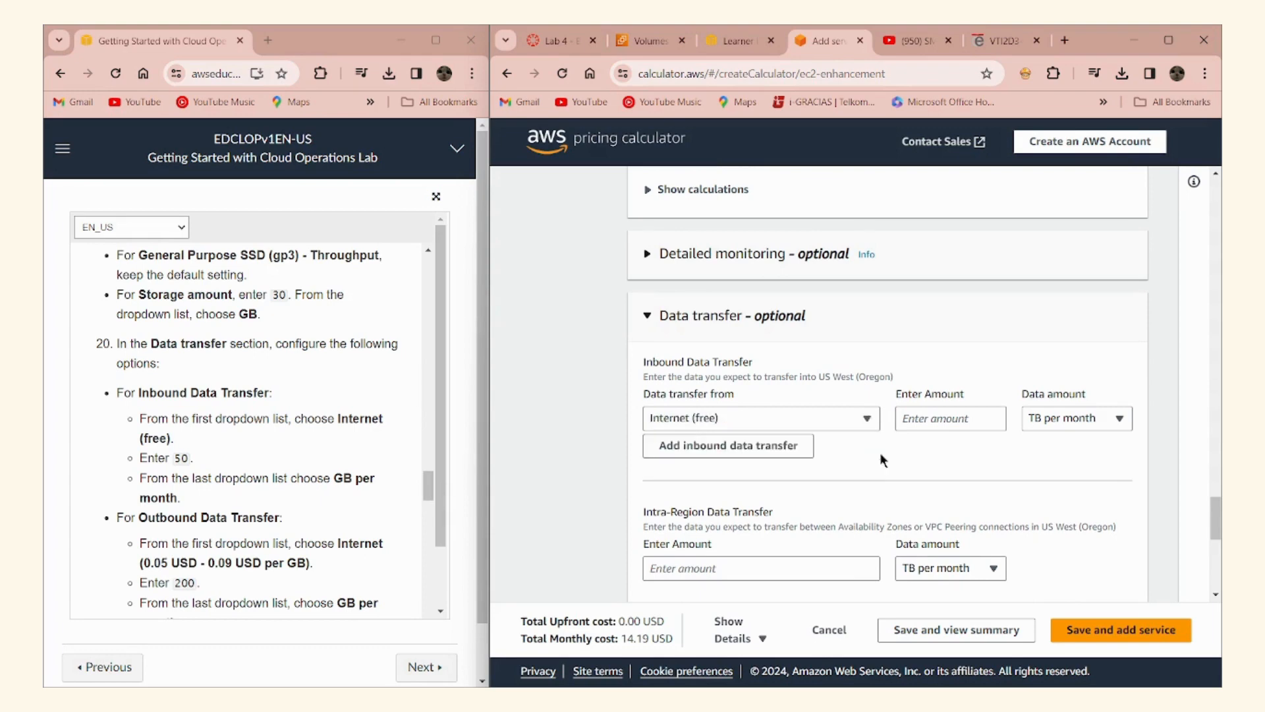
{"action": "left_click", "coordinate": [967, 421]}
{"action": "type", "text": "50"}
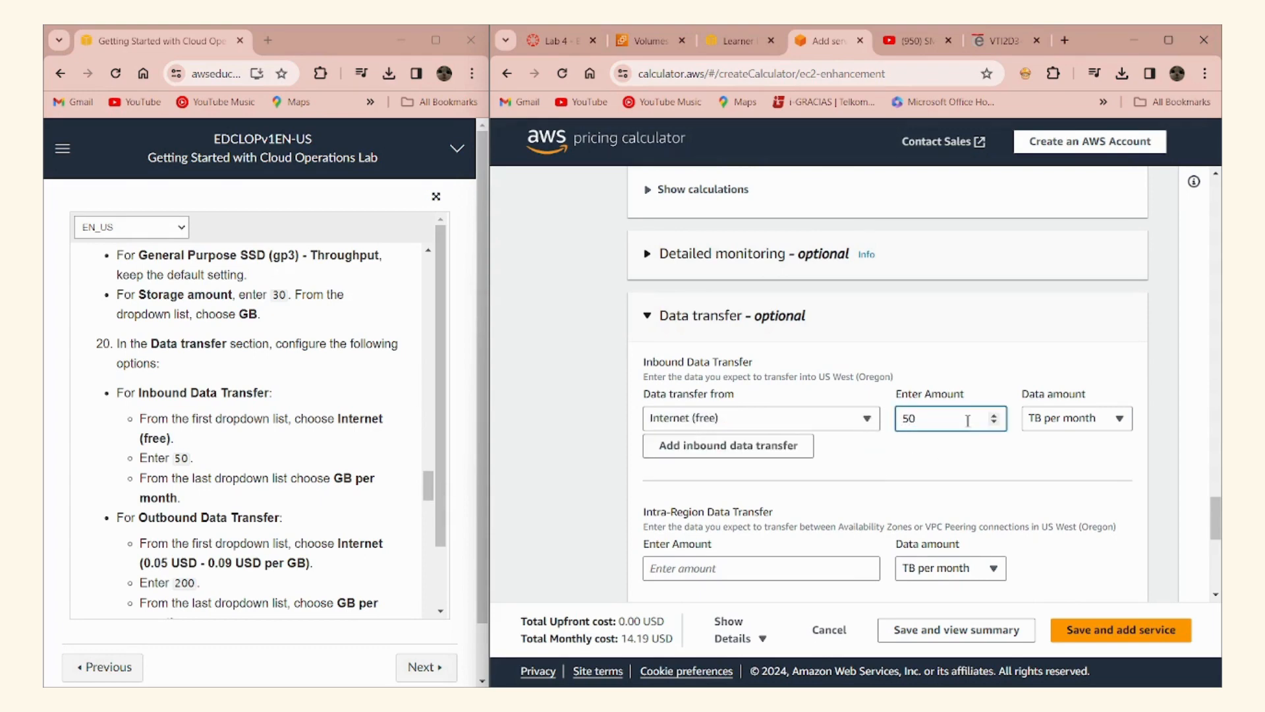
{"action": "left_click", "coordinate": [1048, 461]}
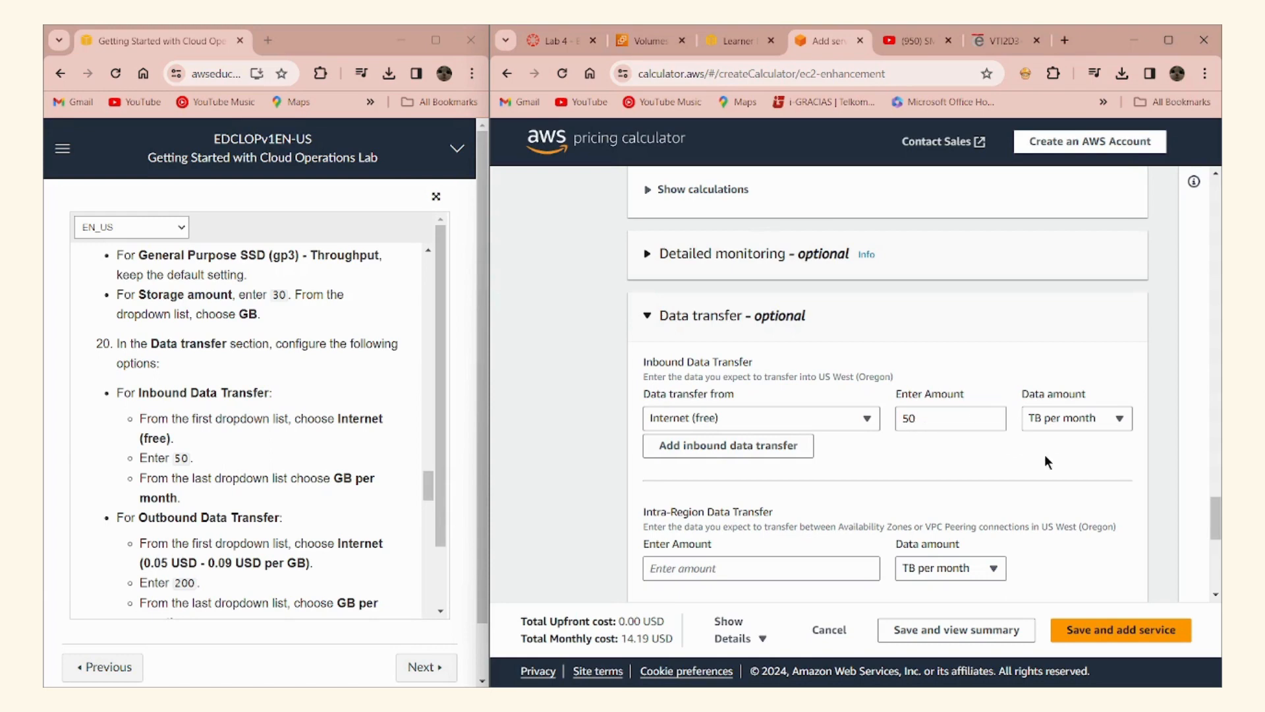
{"action": "left_click", "coordinate": [1101, 426]}
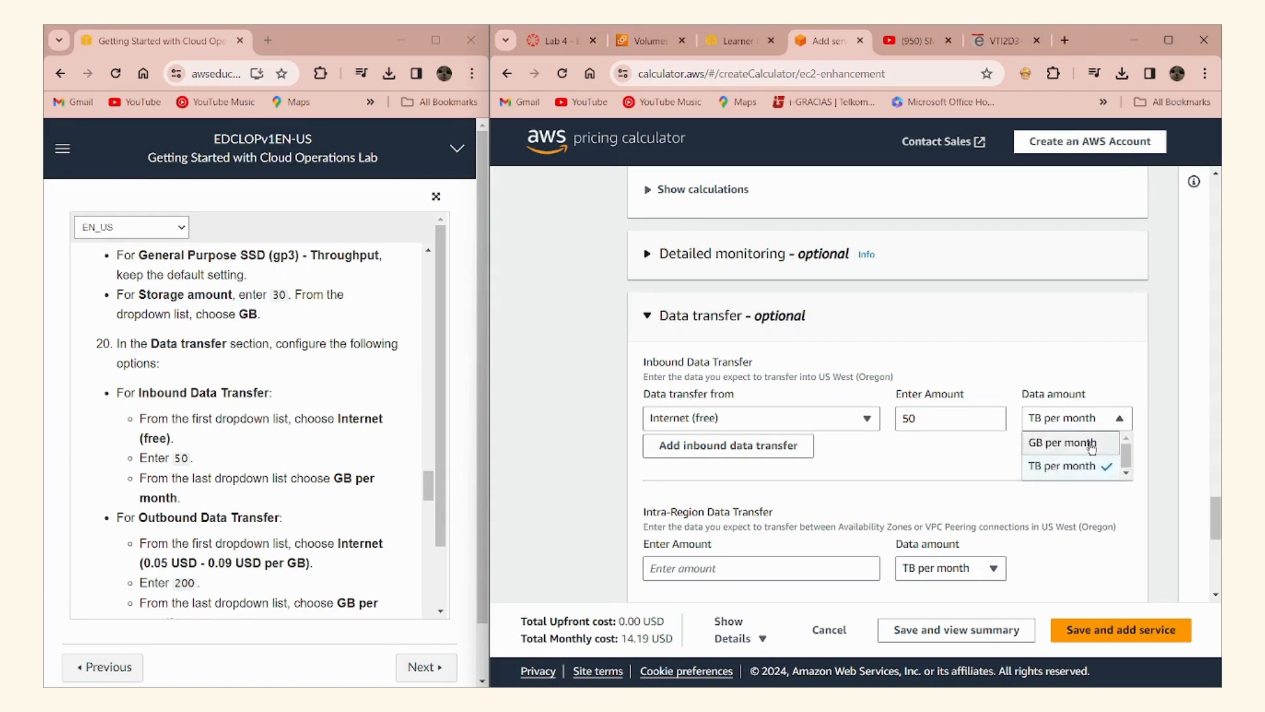
{"action": "left_click", "coordinate": [1092, 448]}
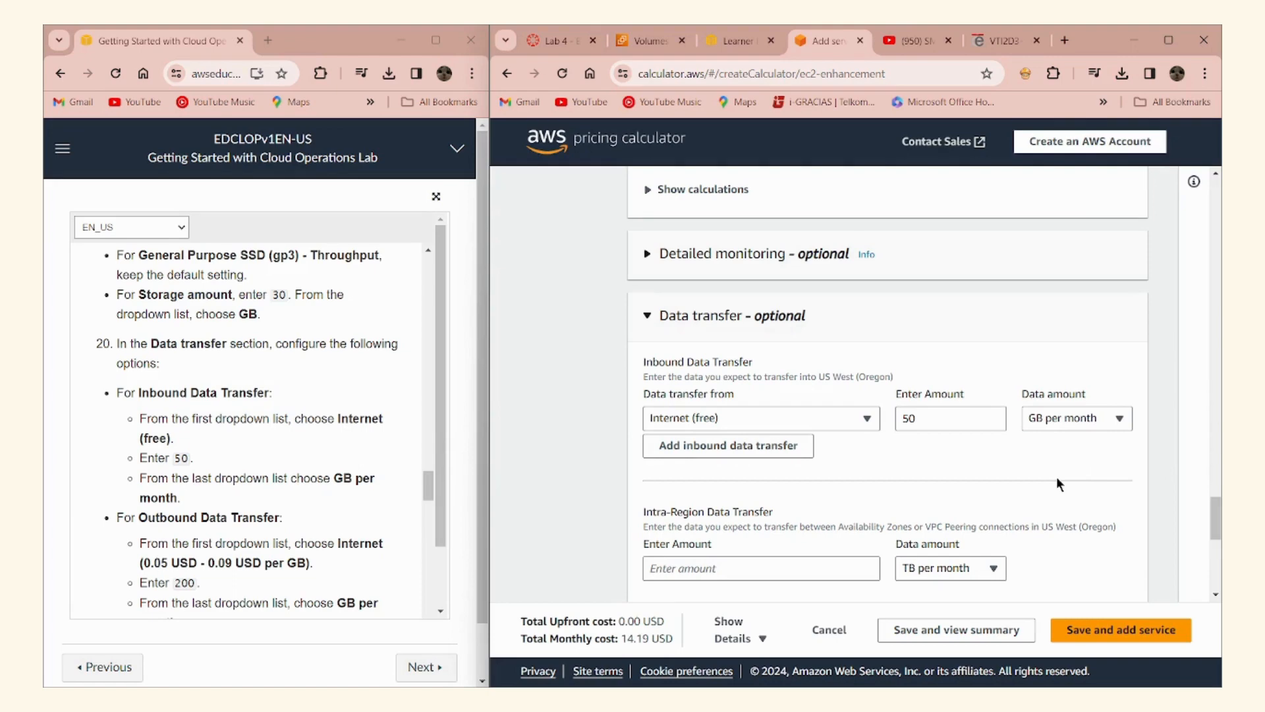
Set the outbound data transfer to Internet (0.05 USD - 0.09 USD per GB) with 200 GB per month
{"action": "scroll", "coordinate": [1057, 478], "scroll_direction": "down", "scroll_amount": 1}
{"action": "scroll", "coordinate": [377, 454], "scroll_direction": "down", "scroll_amount": 1}
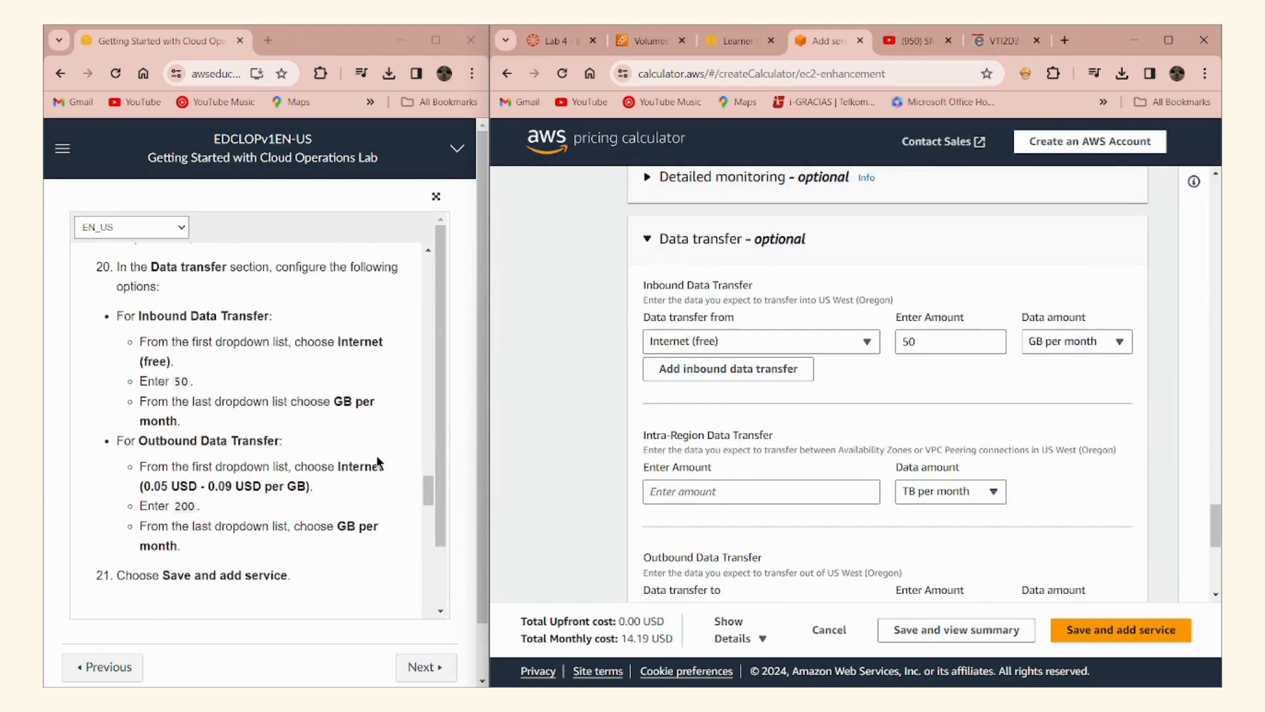
{"action": "scroll", "coordinate": [843, 451], "scroll_direction": "down", "scroll_amount": 2}
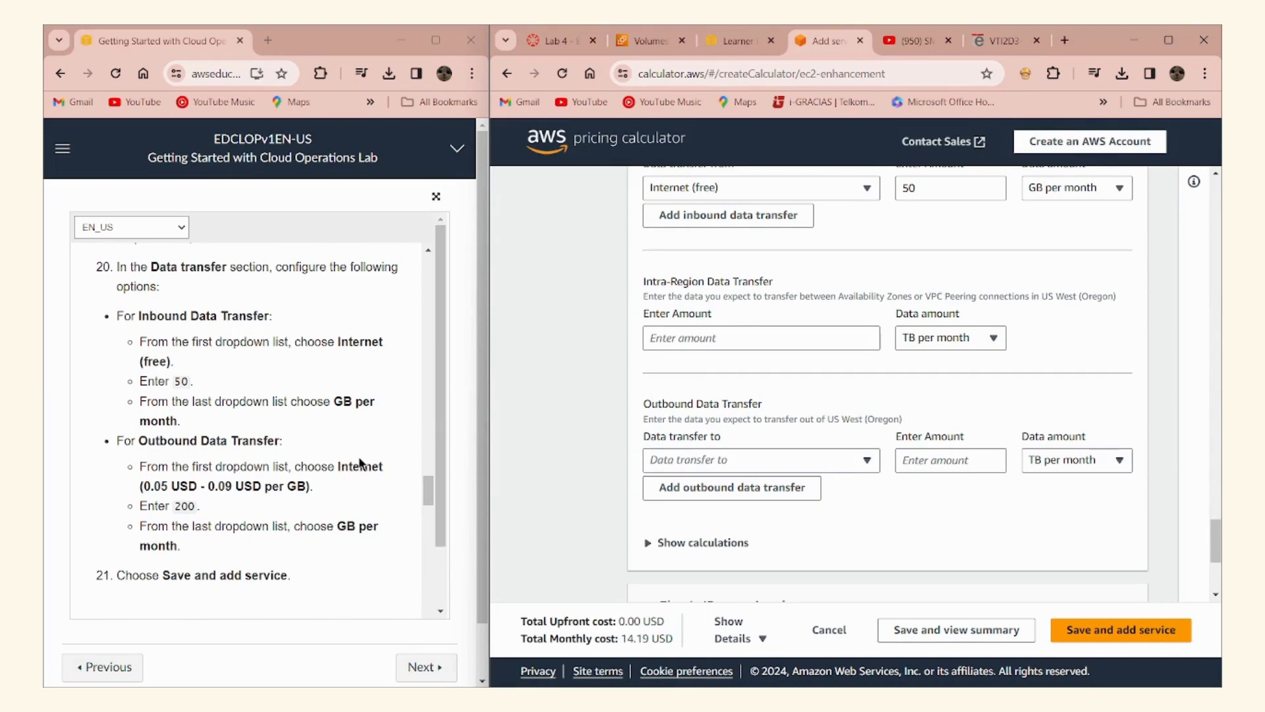
{"action": "left_click", "coordinate": [768, 459]}
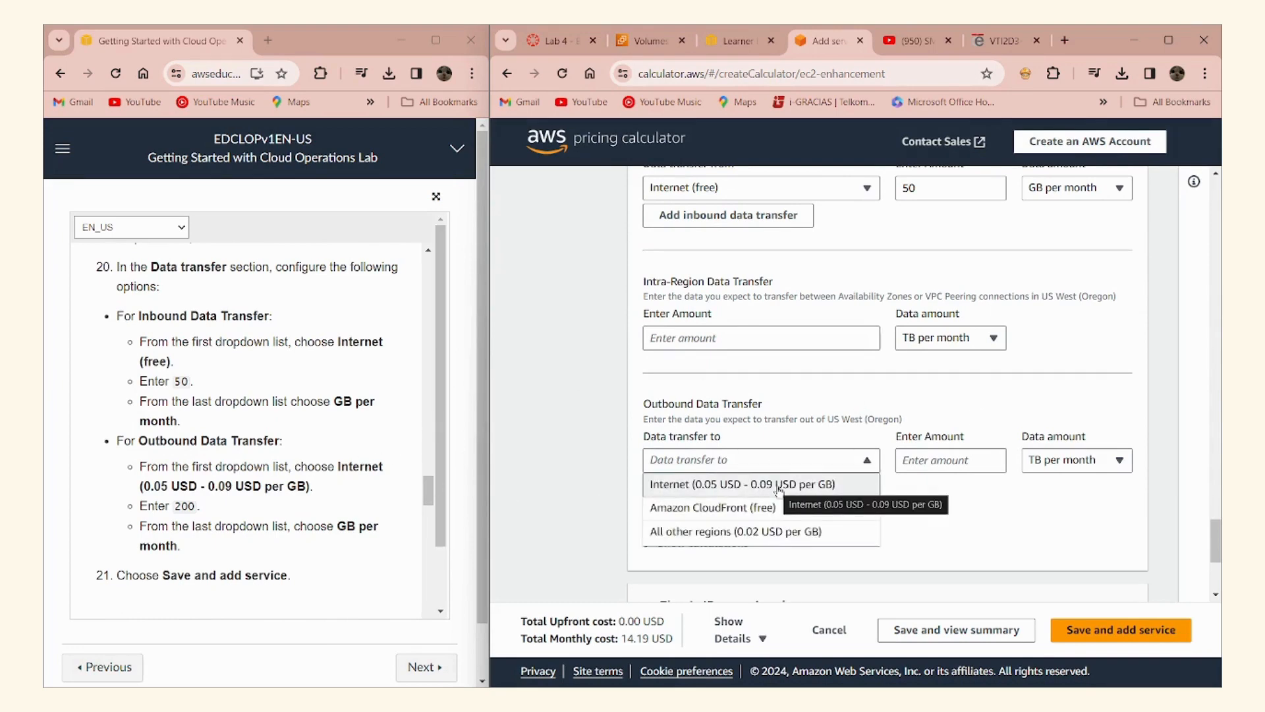
{"action": "left_click", "coordinate": [779, 486]}
{"action": "left_click", "coordinate": [960, 460]}
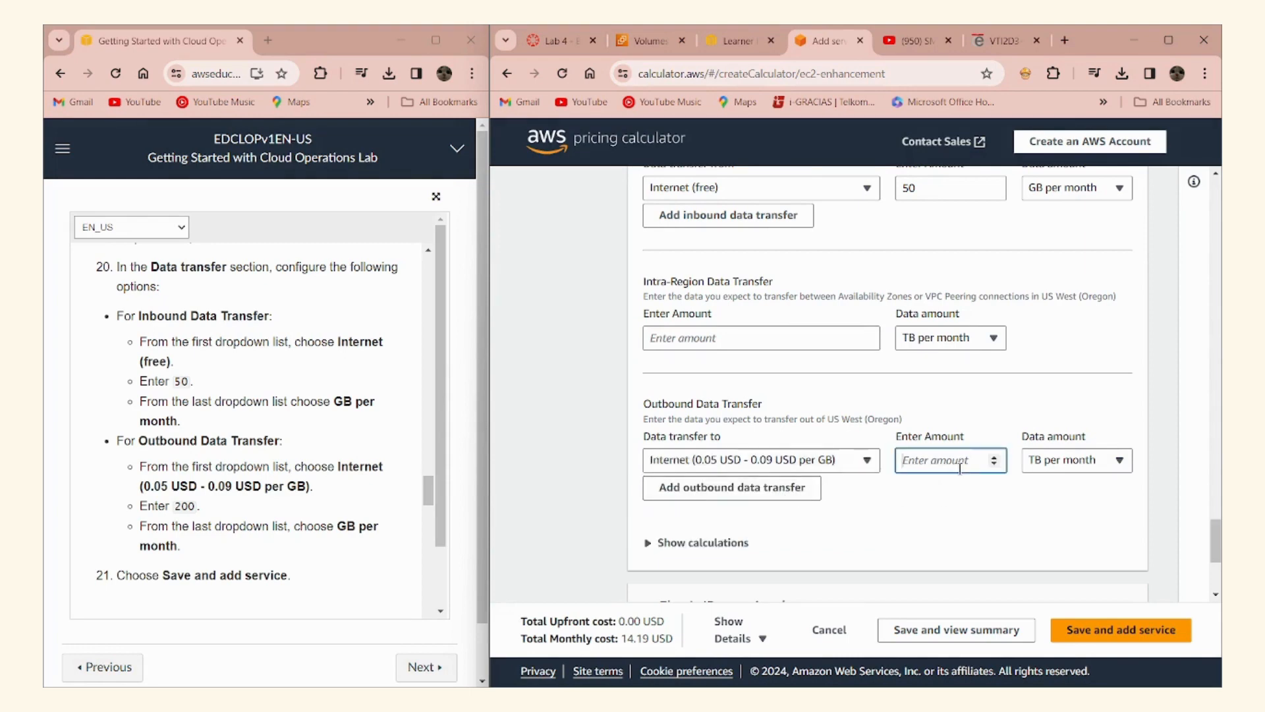
{"action": "type", "text": "200"}
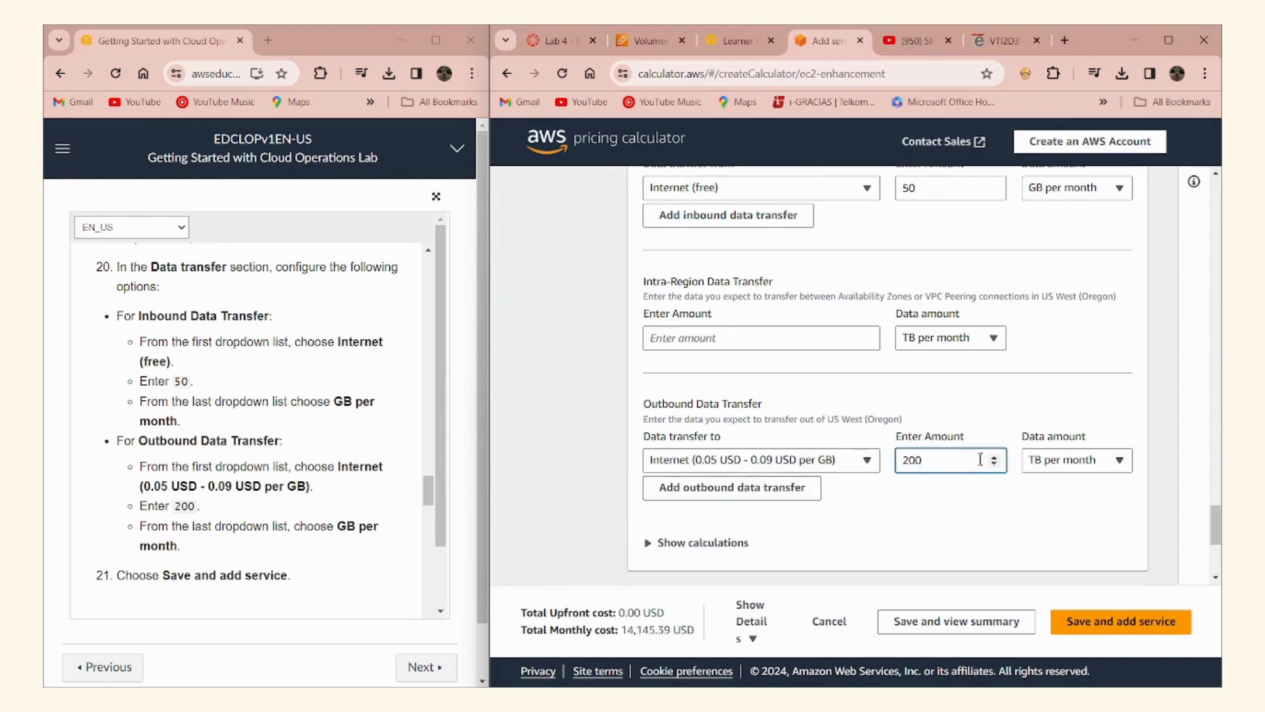
{"action": "left_click", "coordinate": [1092, 462]}
{"action": "left_click", "coordinate": [1062, 410]}
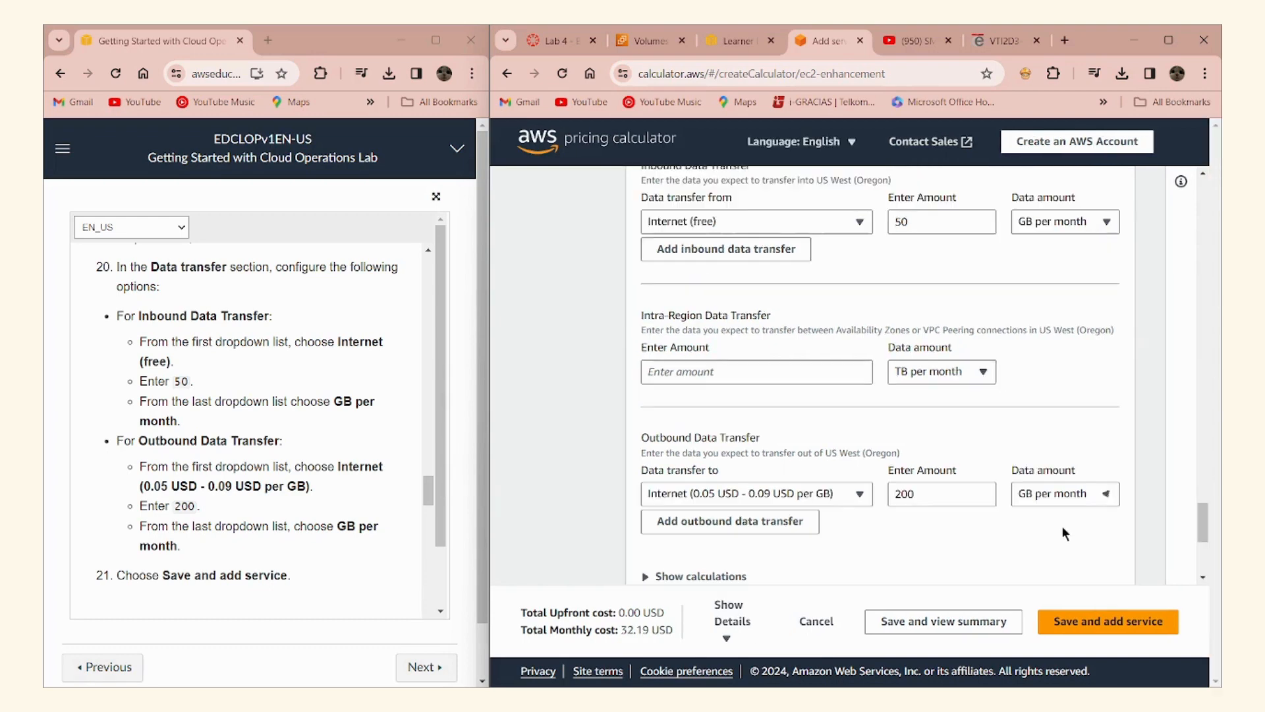
{"action": "scroll", "coordinate": [257, 482], "scroll_direction": "down", "scroll_amount": 3}
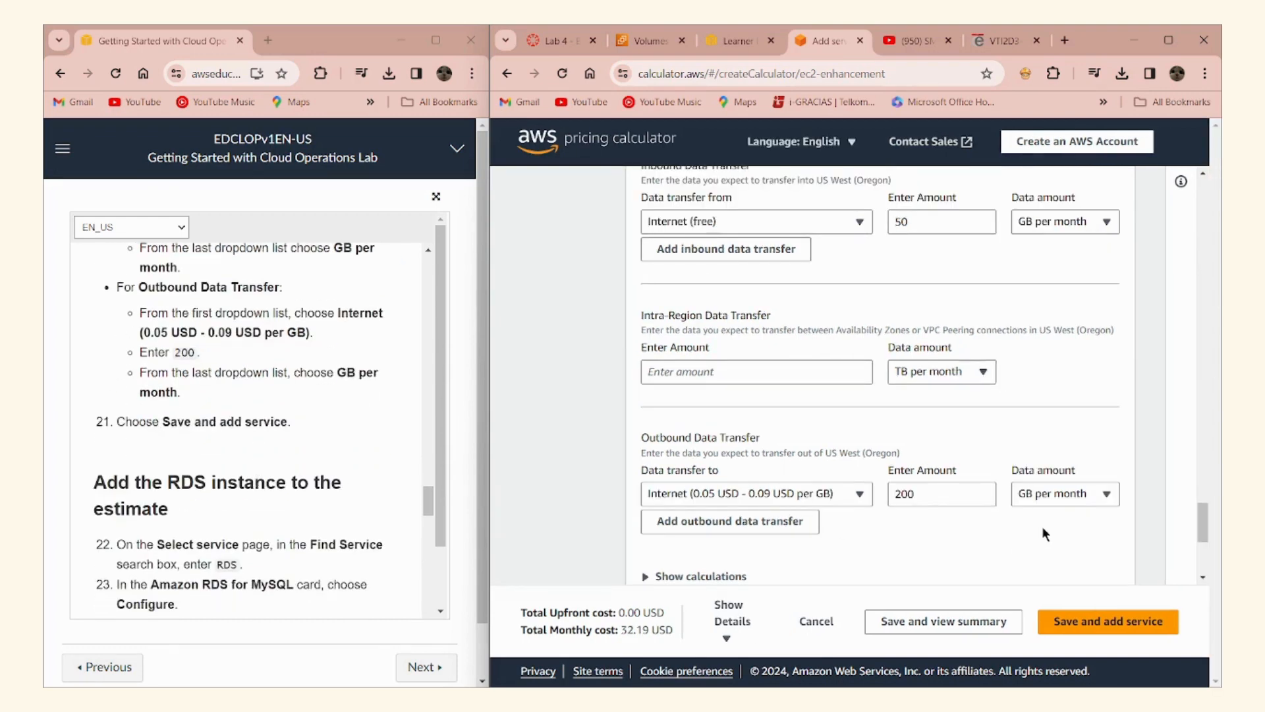
Save the EC2 configuration to the estimate, continue to adding a service, and read the lab's RDS instructions
{"action": "scroll", "coordinate": [1042, 526], "scroll_direction": "down", "scroll_amount": 2}
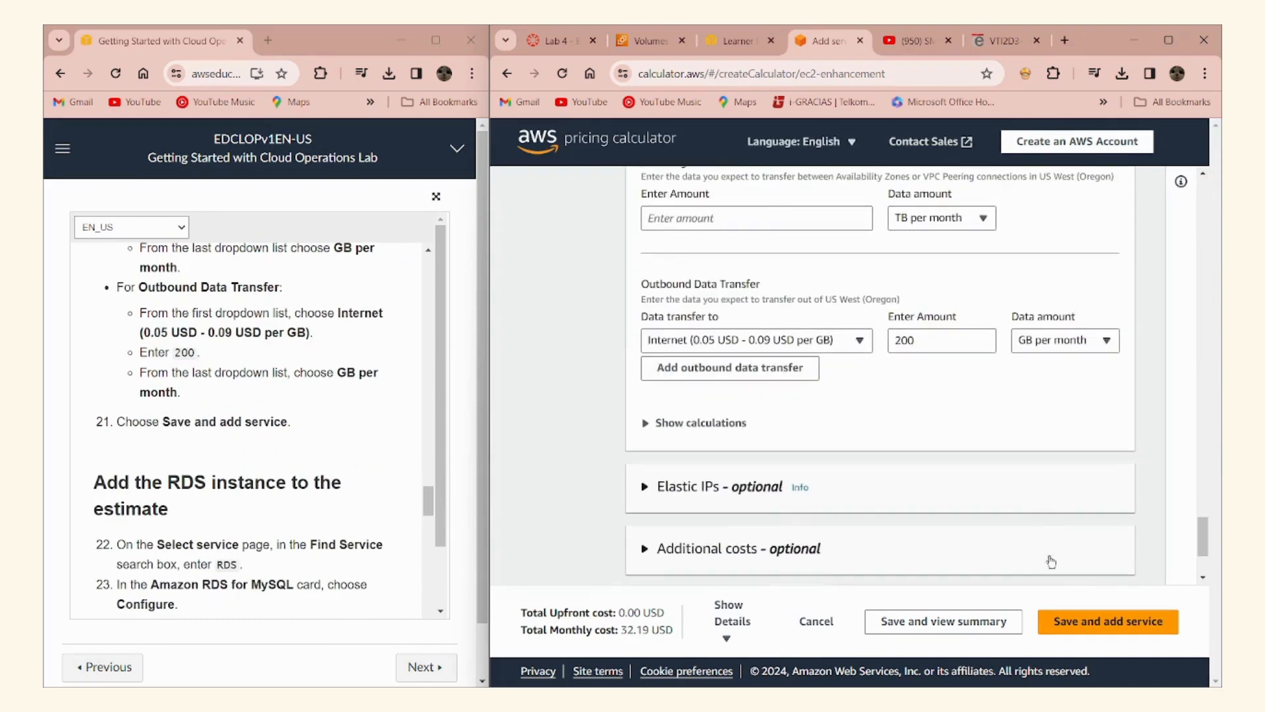
{"action": "left_click", "coordinate": [1097, 621]}
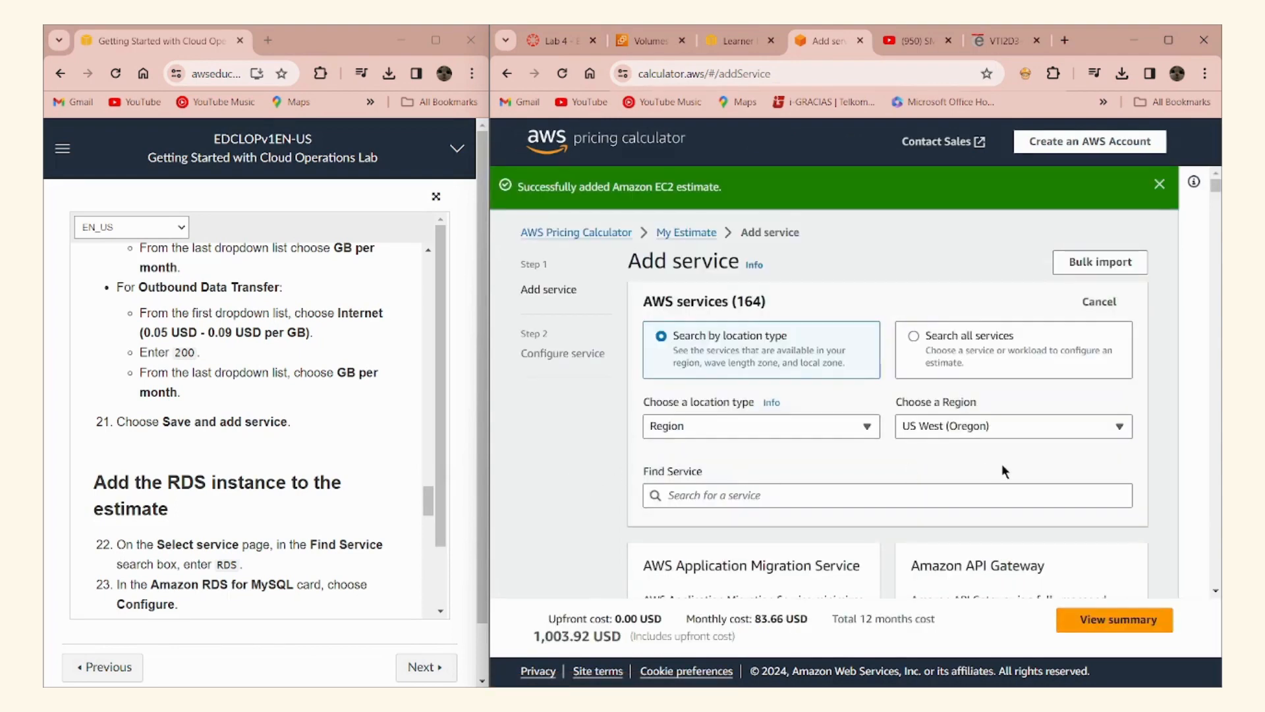
{"action": "scroll", "coordinate": [313, 441], "scroll_direction": "down", "scroll_amount": 2}
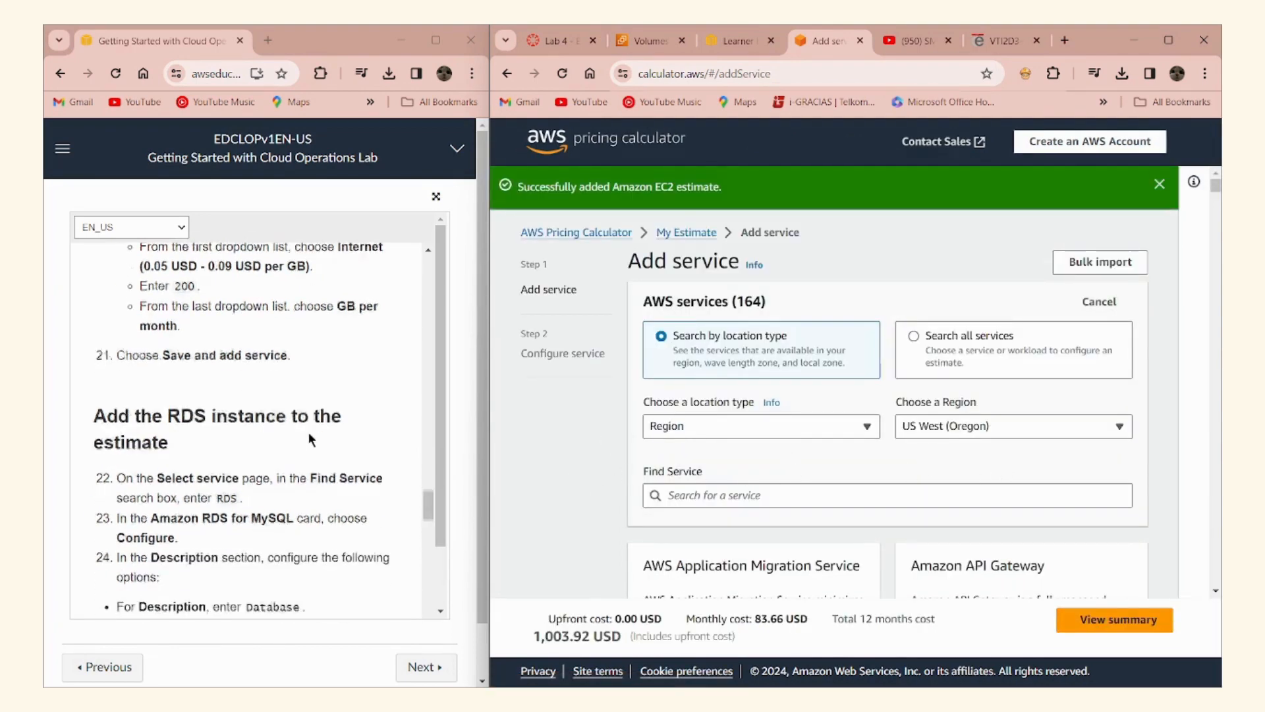
{"action": "scroll", "coordinate": [943, 463], "scroll_direction": "down", "scroll_amount": 2}
{"action": "scroll", "coordinate": [942, 463], "scroll_direction": "up", "scroll_amount": 2}
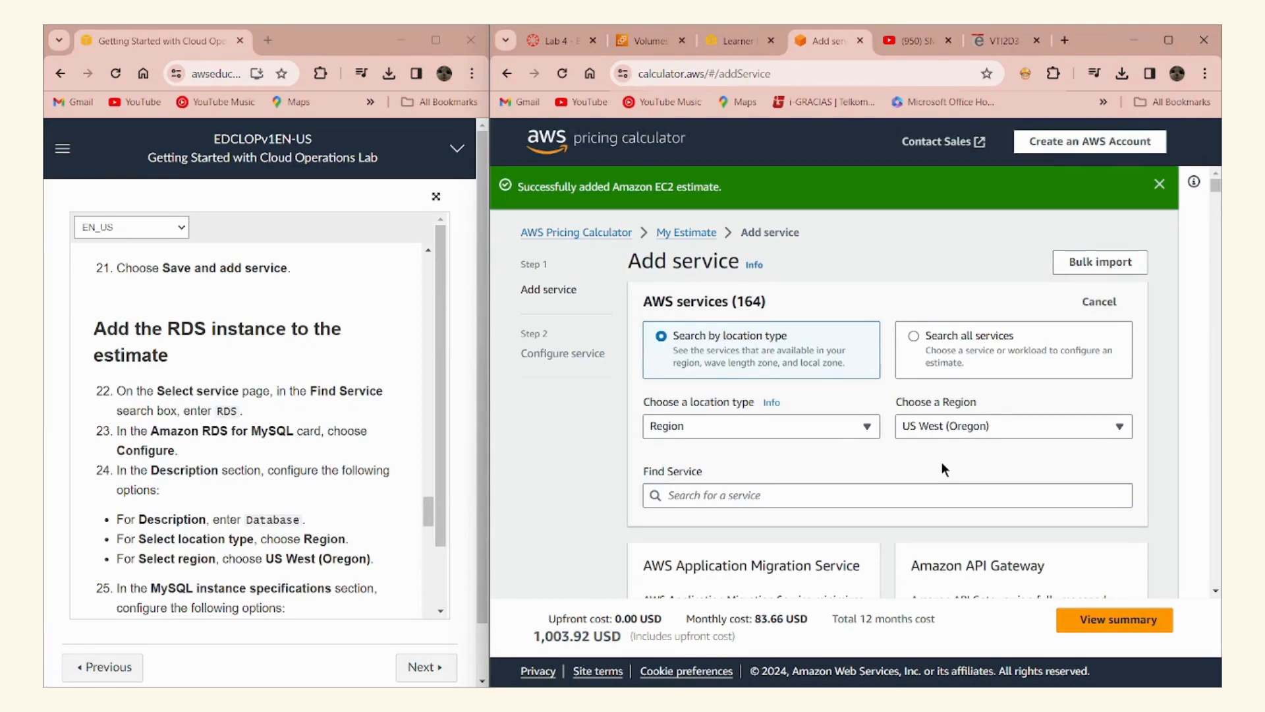
Search the services available in US West (Oregon) for RDS
{"action": "scroll", "coordinate": [921, 461], "scroll_direction": "down", "scroll_amount": 1}
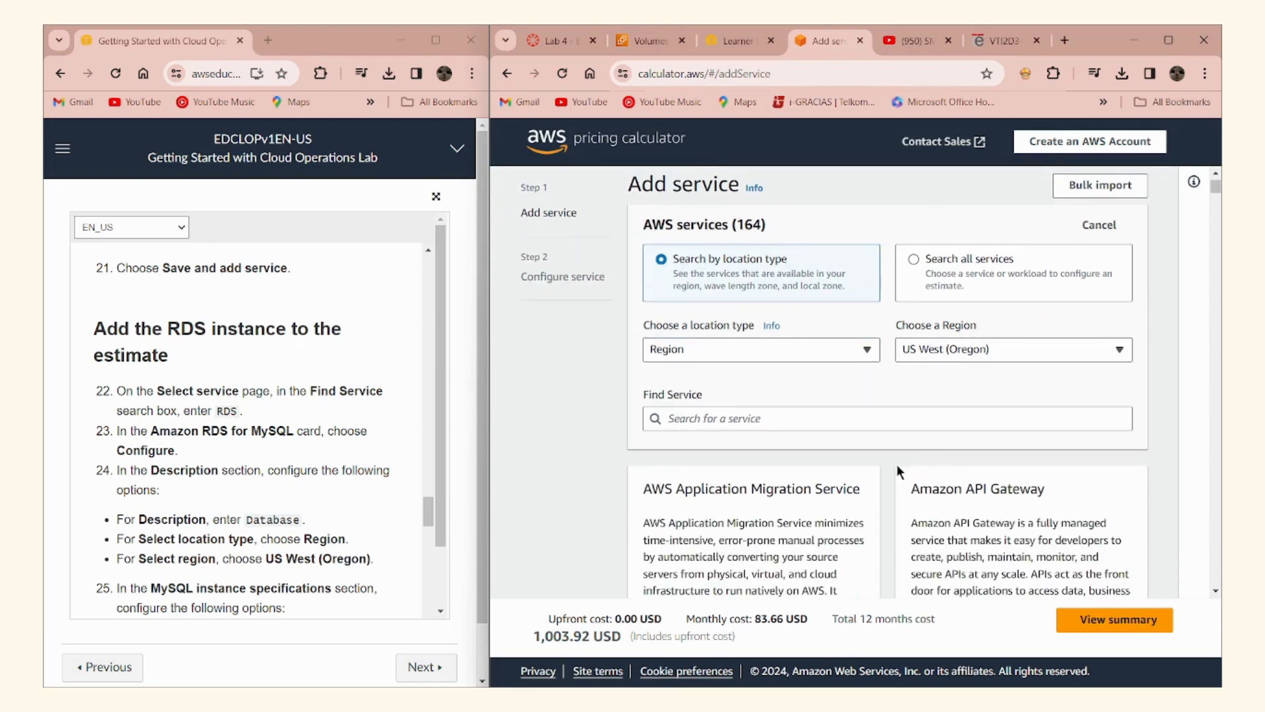
{"action": "scroll", "coordinate": [896, 469], "scroll_direction": "up", "scroll_amount": 1}
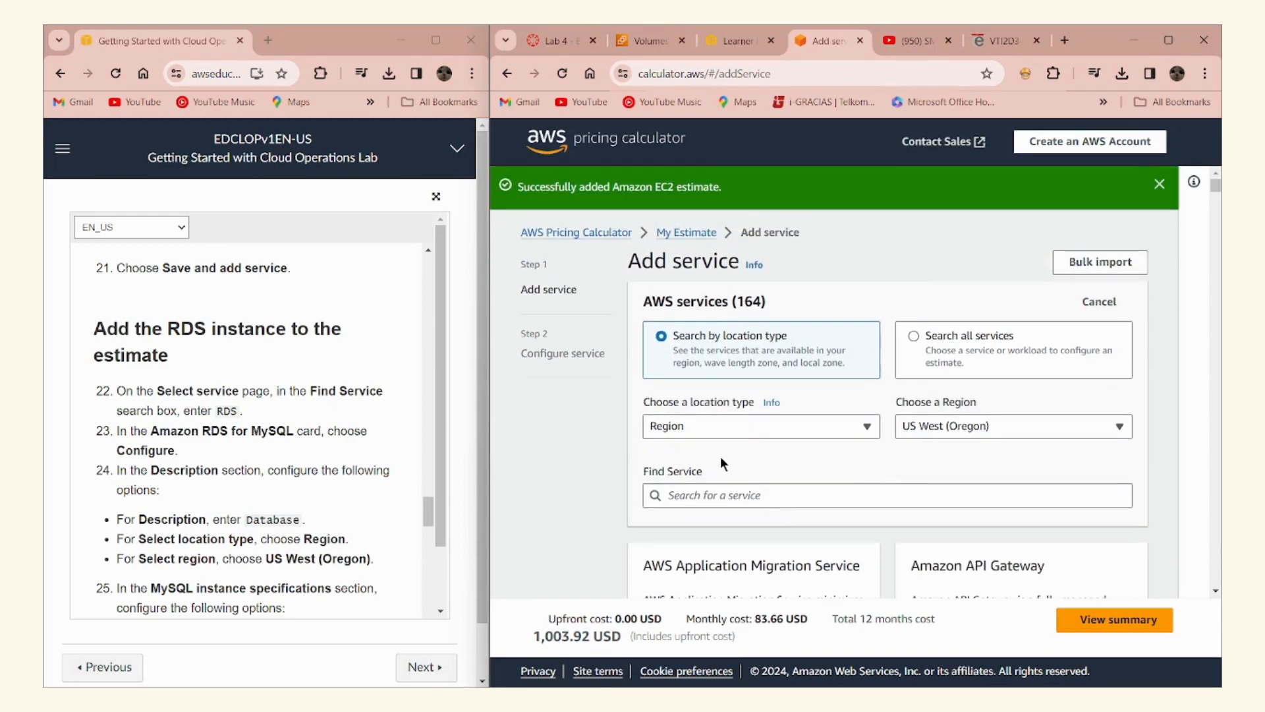
{"action": "left_click", "coordinate": [762, 496]}
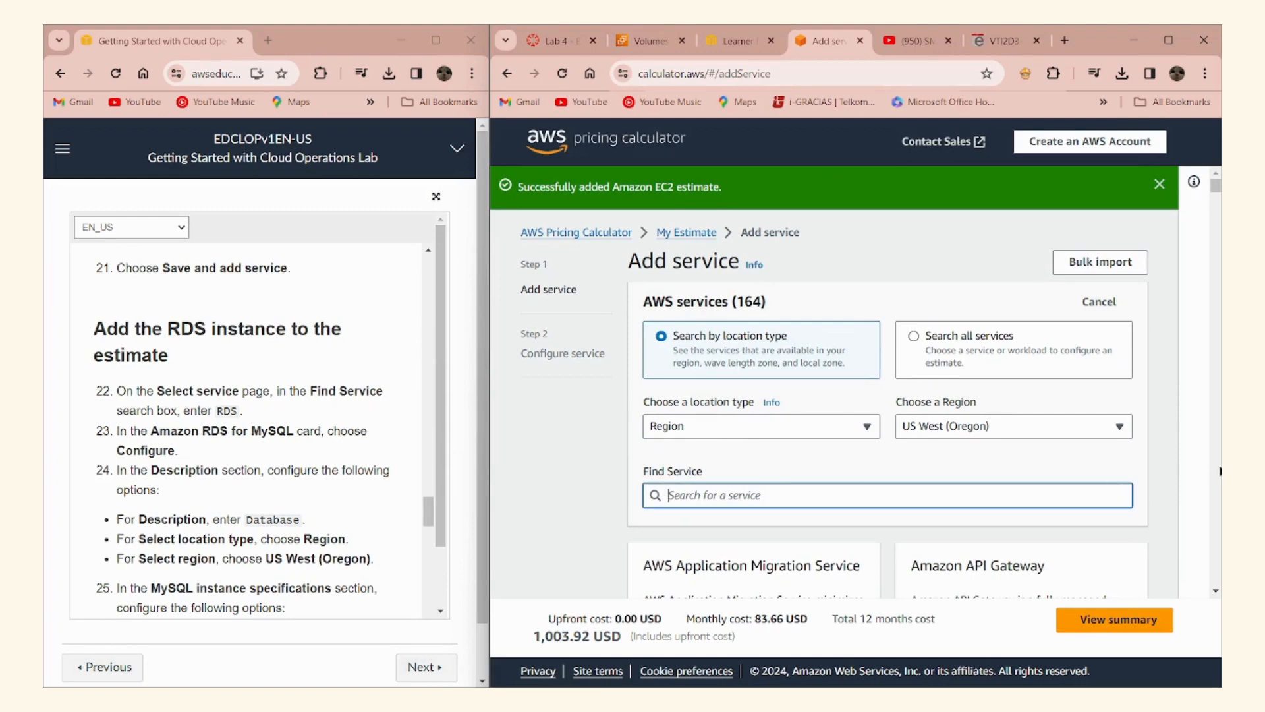
{"action": "type", "text": "RDS"}
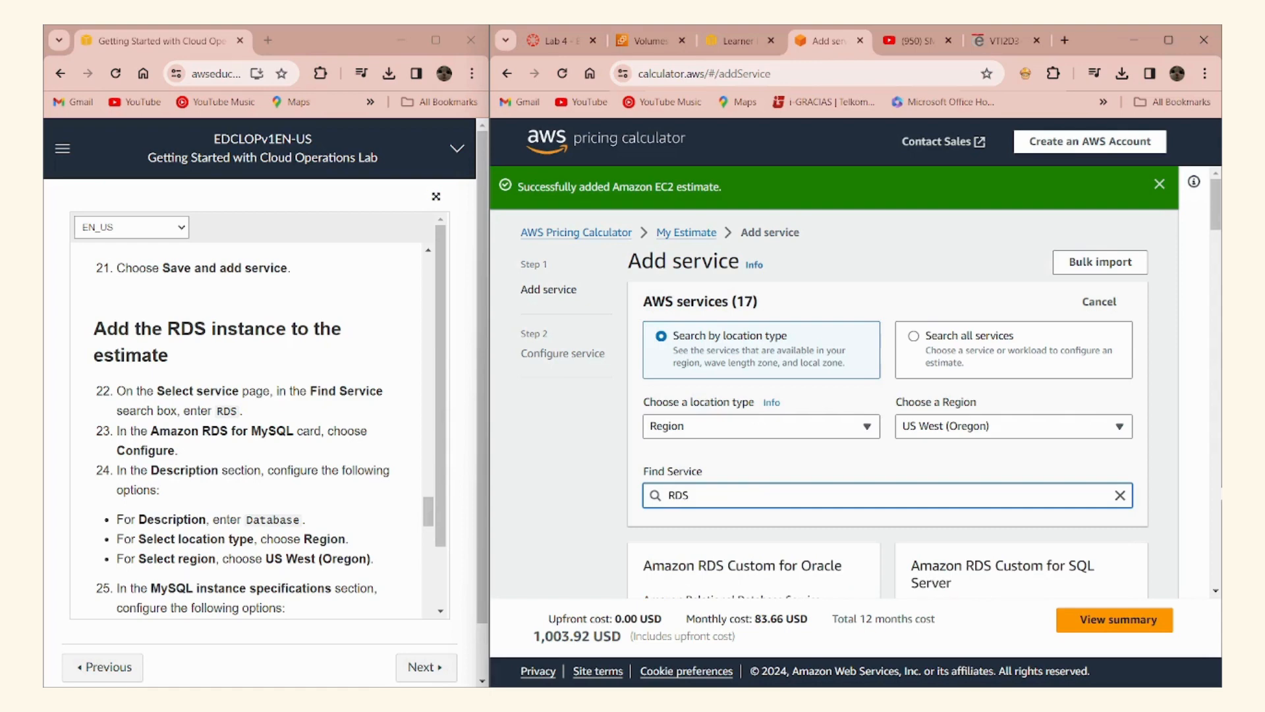
Find Amazon RDS for MySQL among the matching services and open its configuration
{"action": "scroll", "coordinate": [665, 319], "scroll_direction": "down", "scroll_amount": 3}
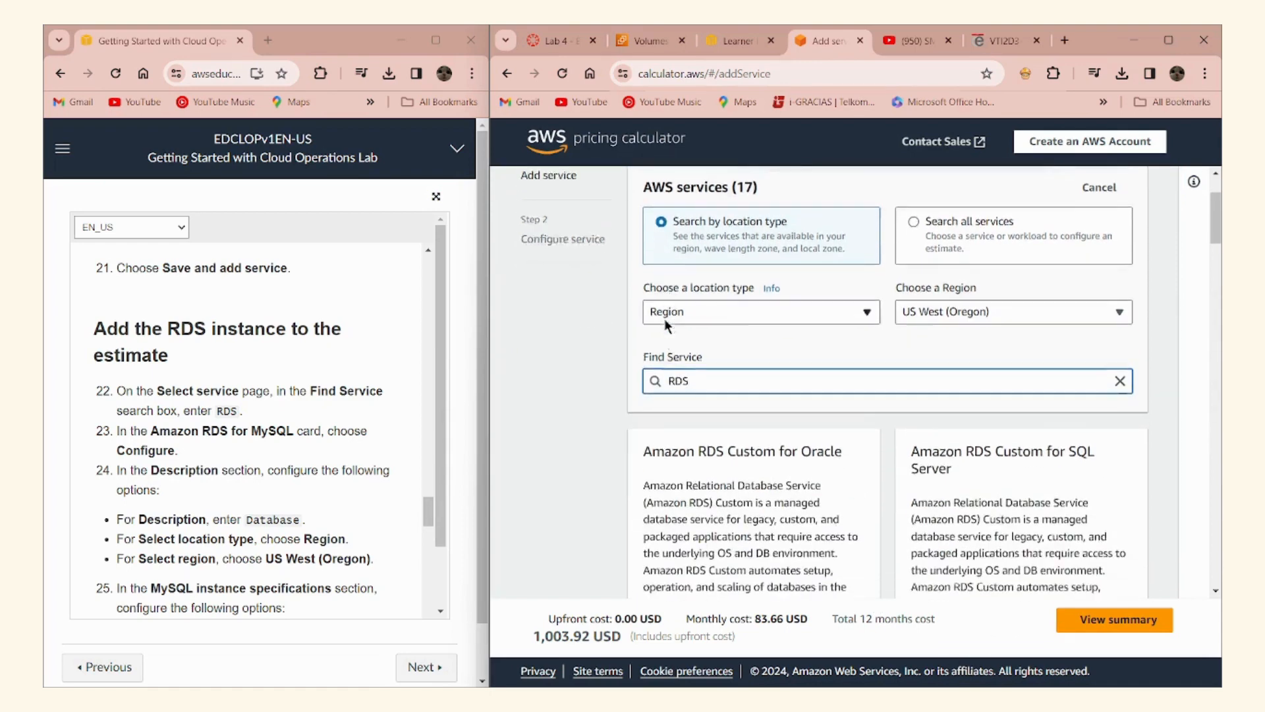
{"action": "scroll", "coordinate": [640, 335], "scroll_direction": "down", "scroll_amount": 3}
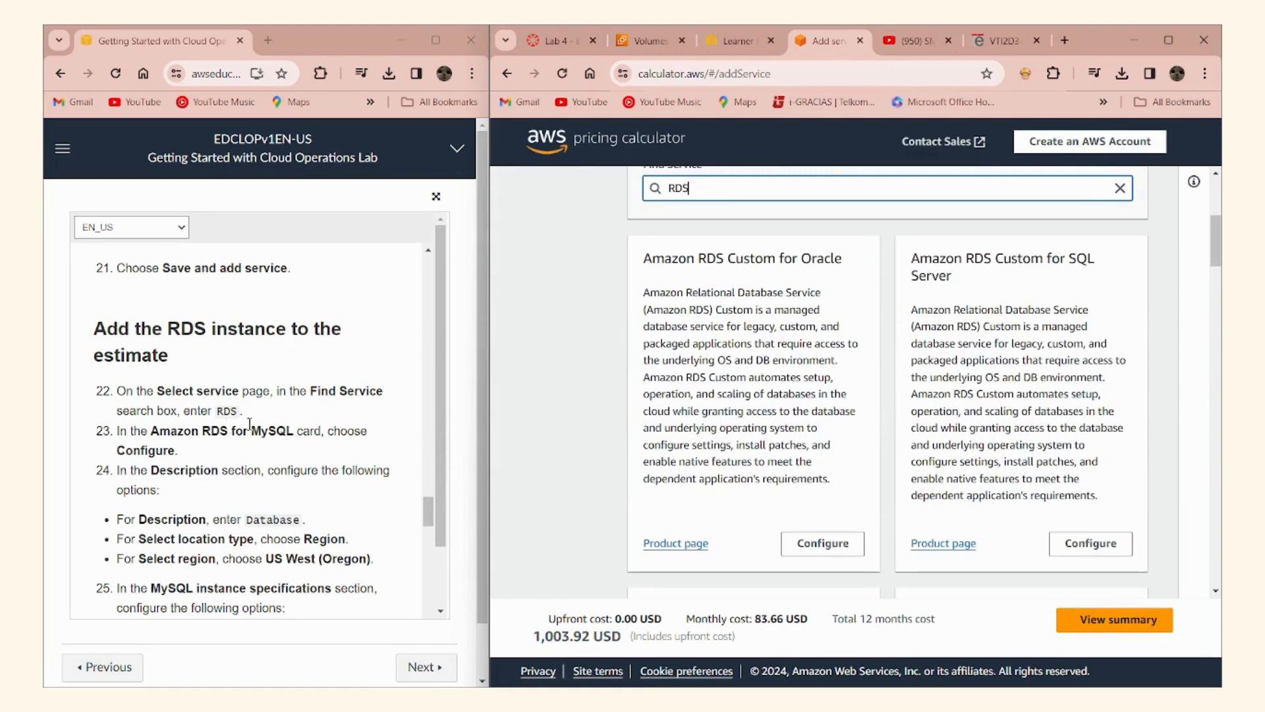
{"action": "scroll", "coordinate": [1114, 448], "scroll_direction": "down", "scroll_amount": 3}
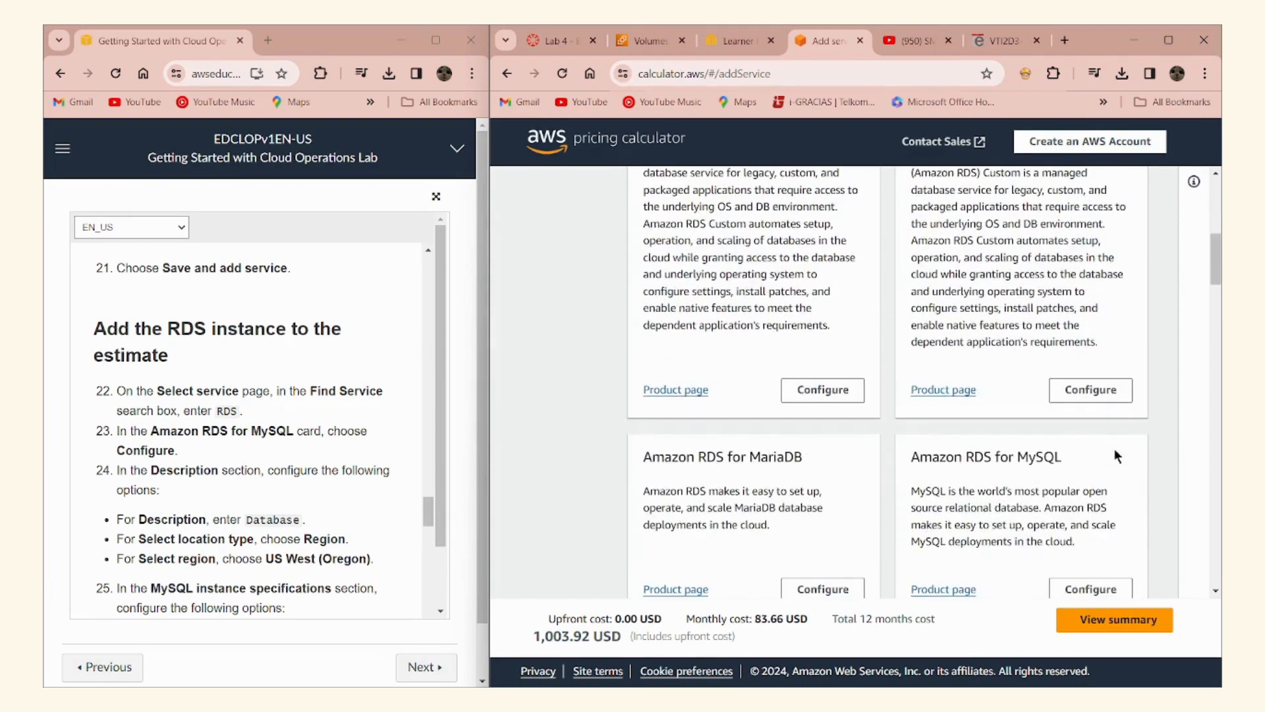
{"action": "scroll", "coordinate": [946, 464], "scroll_direction": "down", "scroll_amount": 2}
{"action": "scroll", "coordinate": [969, 468], "scroll_direction": "down", "scroll_amount": 2}
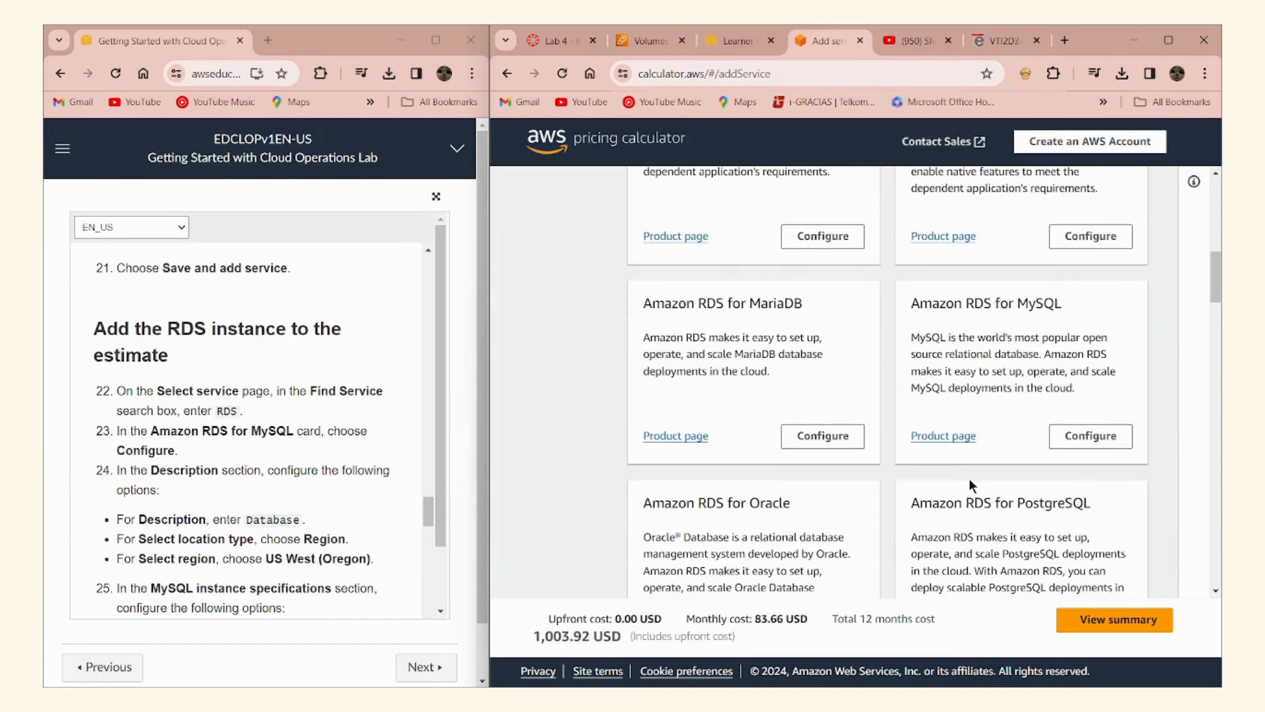
{"action": "left_click", "coordinate": [1091, 437]}
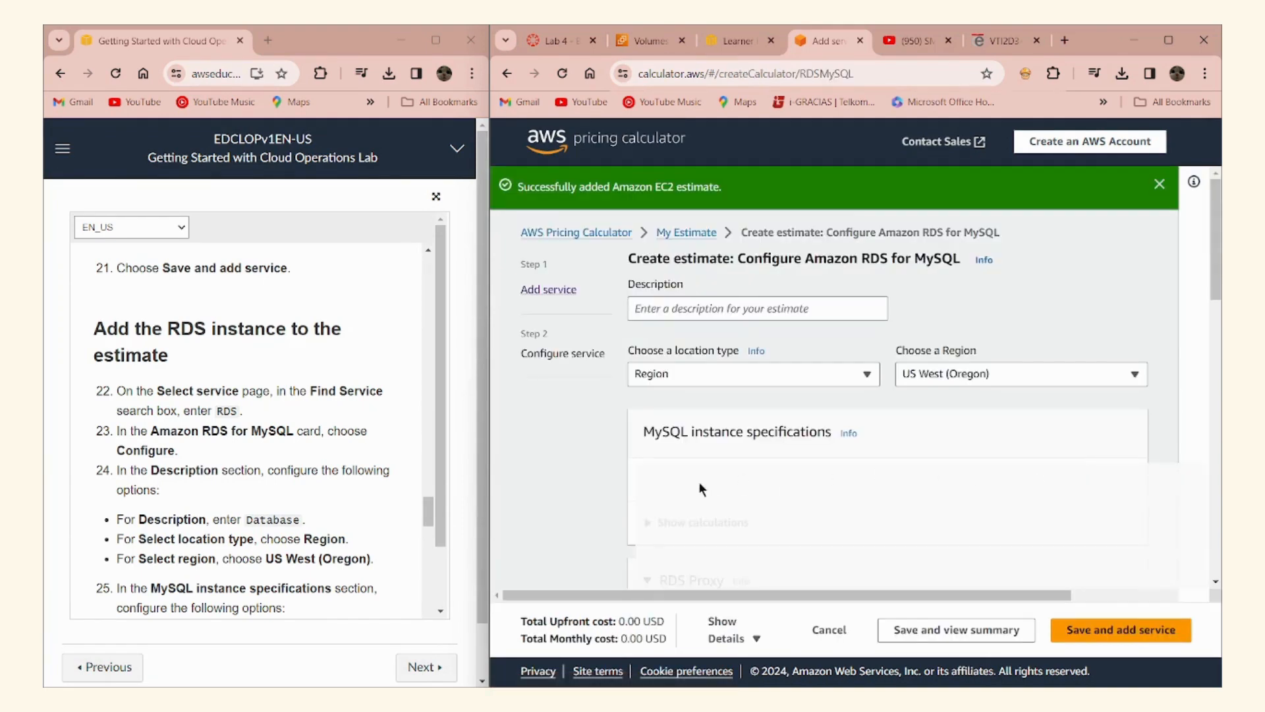
Enter Database as the RDS description, keeping the location type Region and US West (Oregon)
{"action": "scroll", "coordinate": [249, 427], "scroll_direction": "down", "scroll_amount": 2}
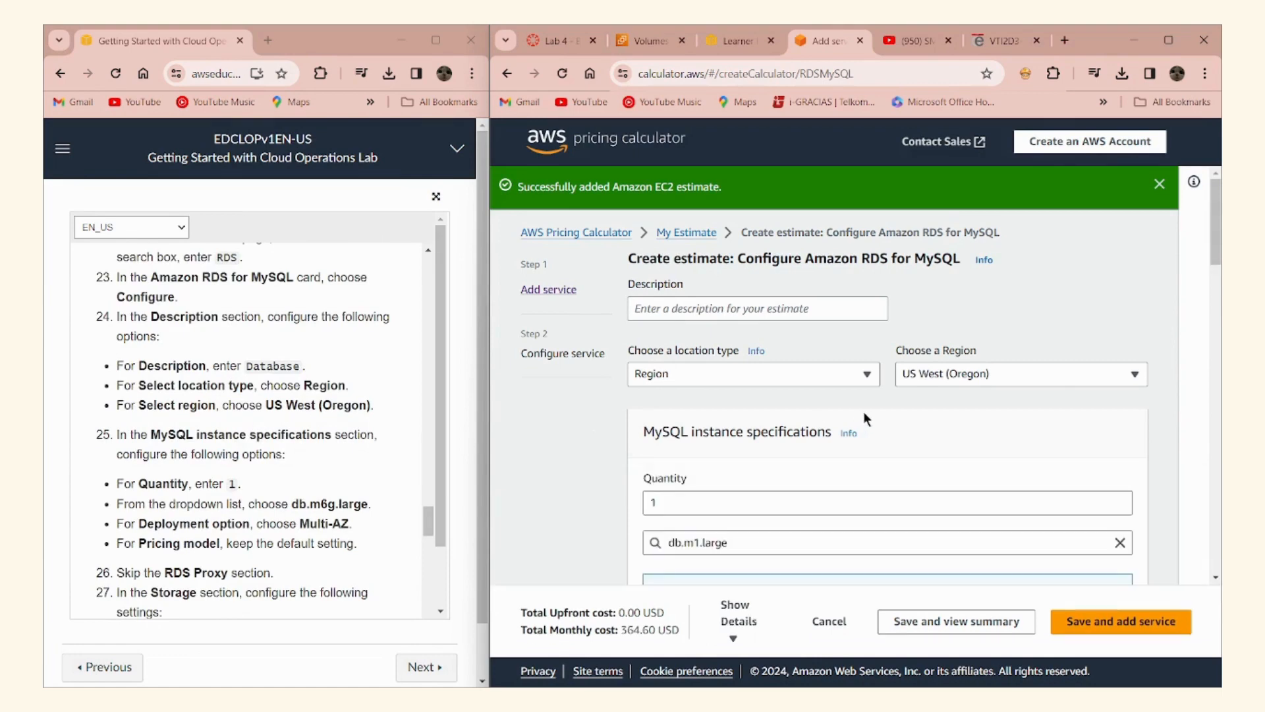
{"action": "left_click", "coordinate": [707, 310]}
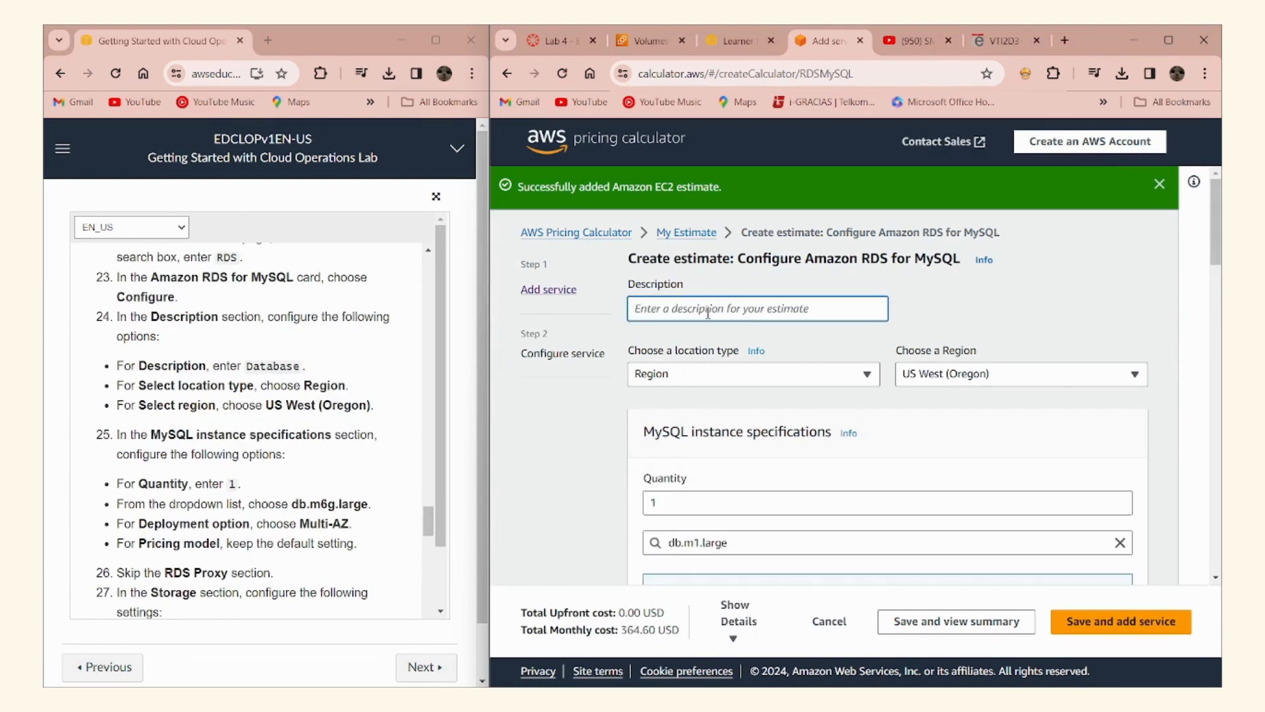
{"action": "type", "text": "Data"}
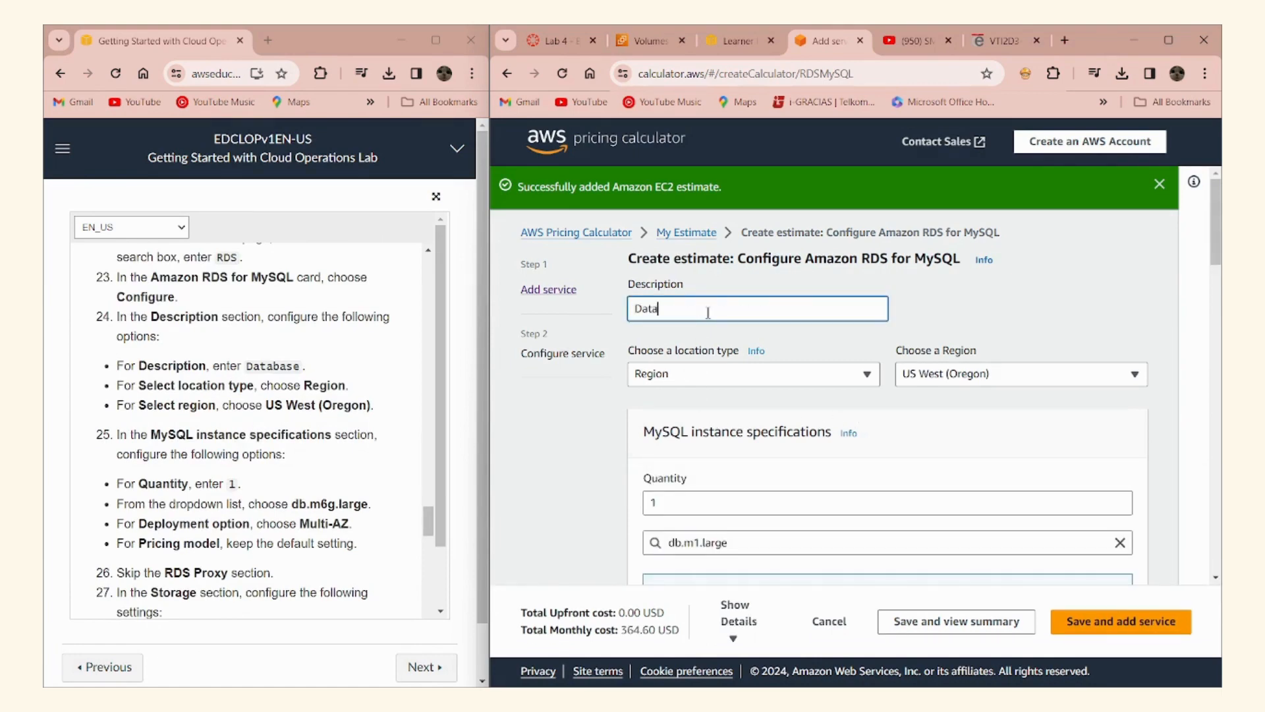
{"action": "type", "text": "base"}
{"action": "left_click", "coordinate": [1035, 330]}
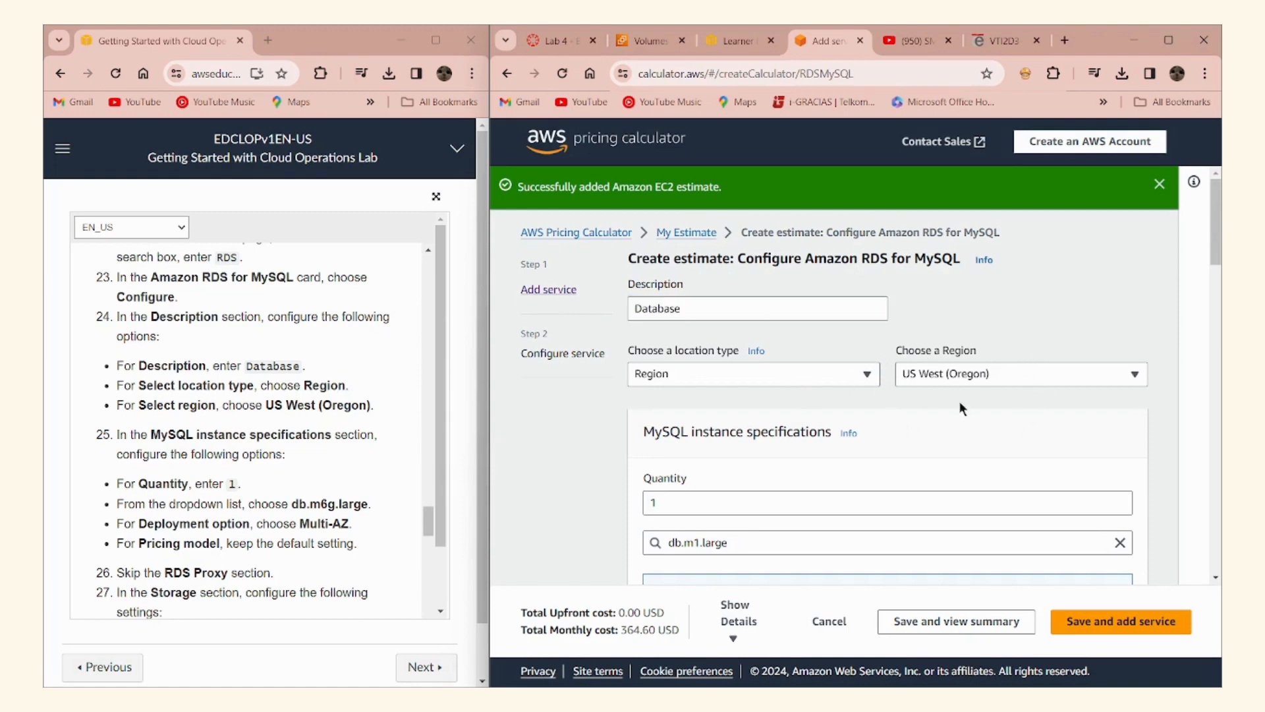
Keep the MySQL instance quantity at 1 and select db.m6g.large as the instance type
{"action": "scroll", "coordinate": [949, 392], "scroll_direction": "down", "scroll_amount": 3}
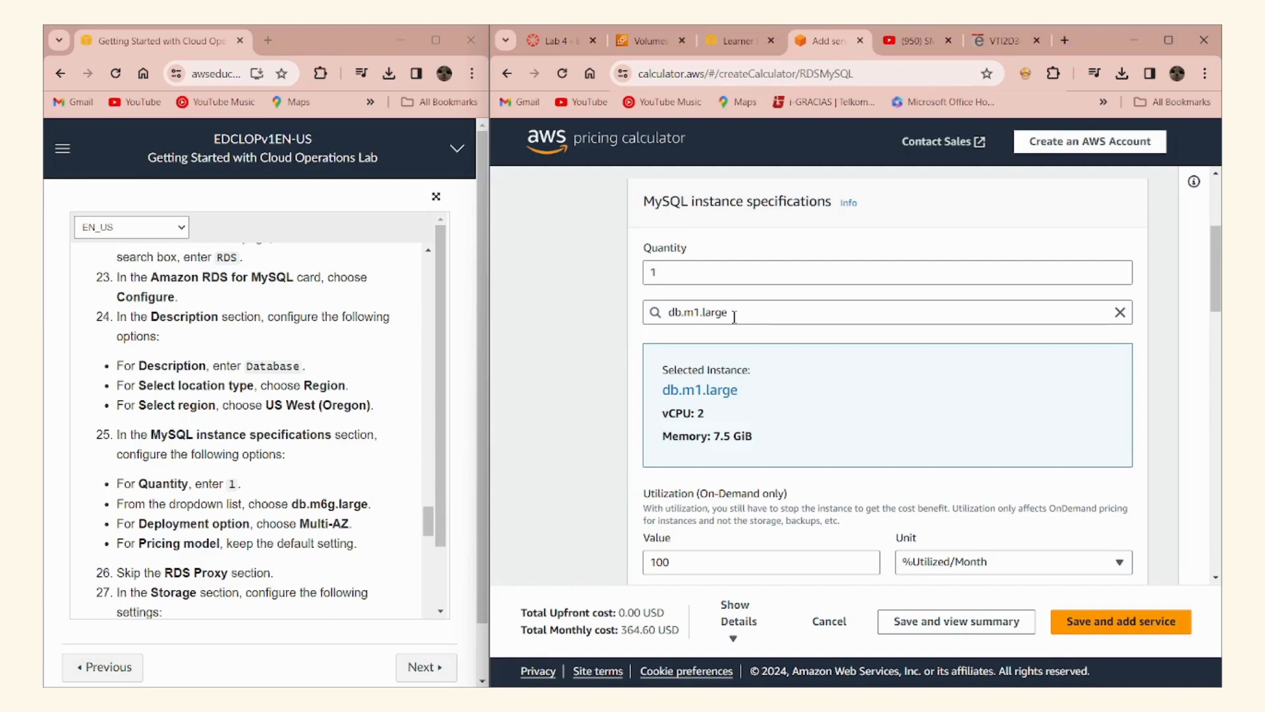
{"action": "left_click", "coordinate": [766, 308]}
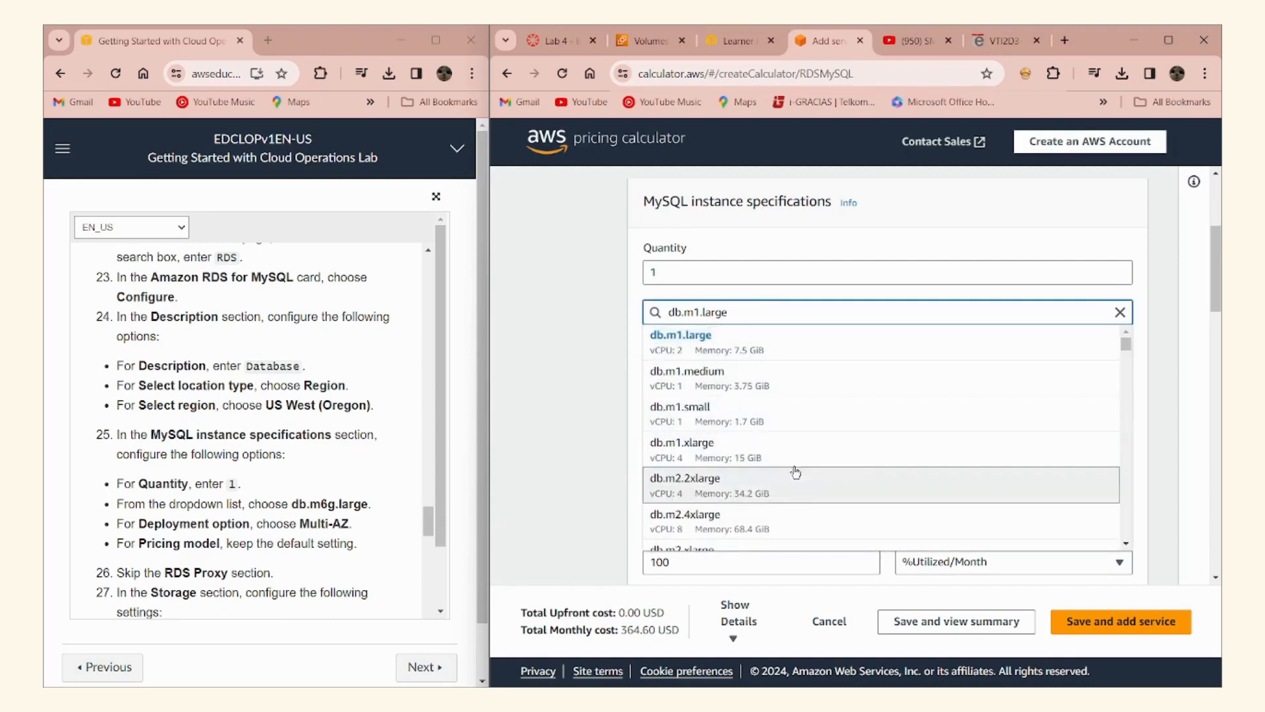
{"action": "scroll", "coordinate": [914, 445], "scroll_direction": "down", "scroll_amount": 4}
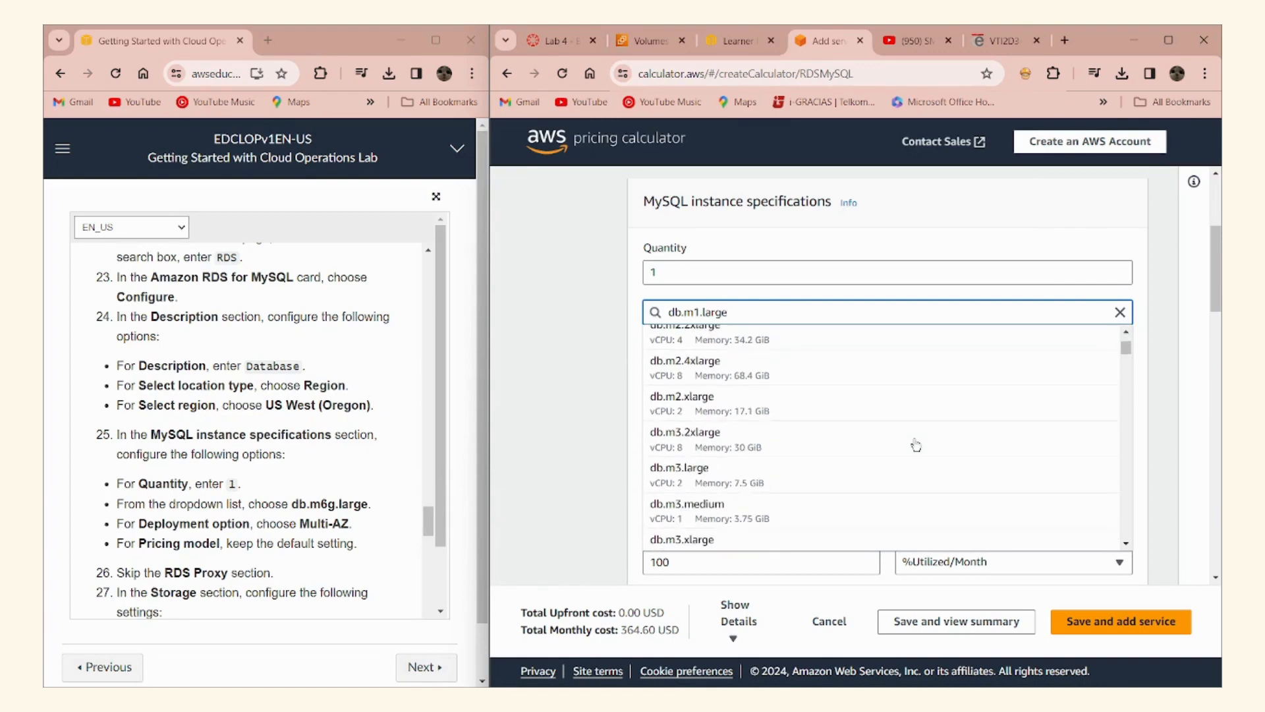
{"action": "scroll", "coordinate": [916, 445], "scroll_direction": "down", "scroll_amount": 4}
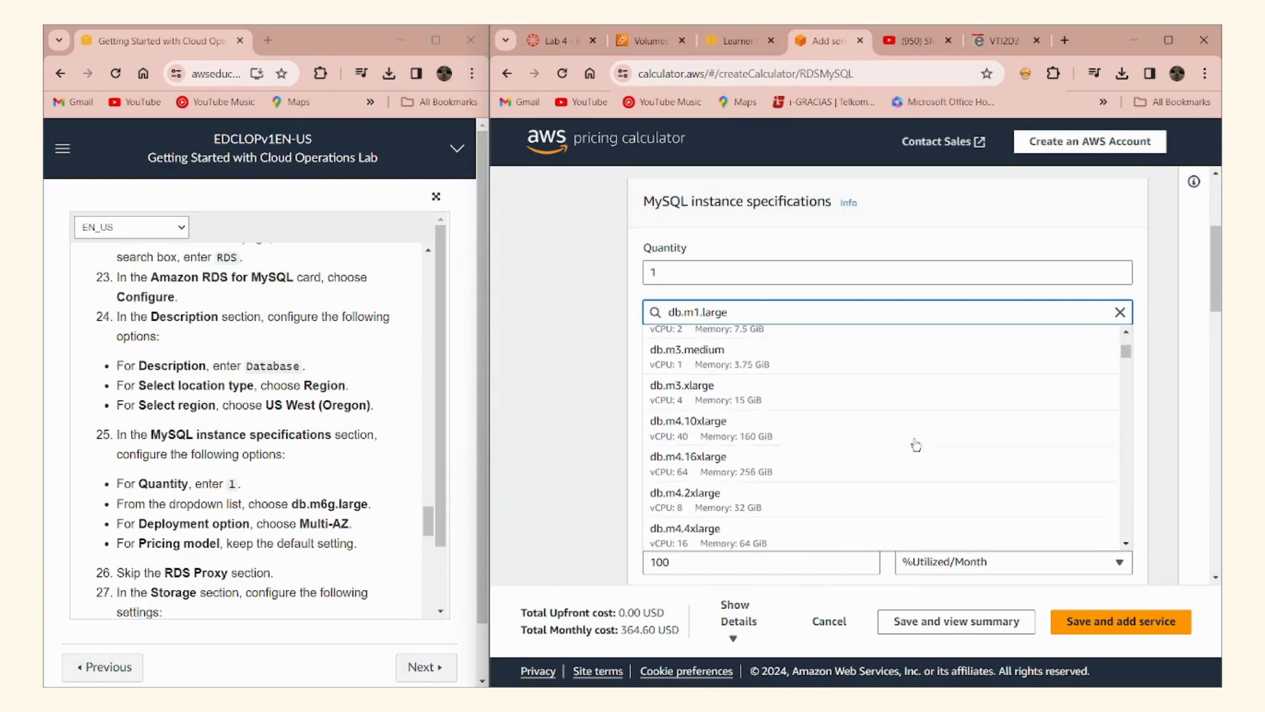
{"action": "scroll", "coordinate": [917, 446], "scroll_direction": "down", "scroll_amount": 9}
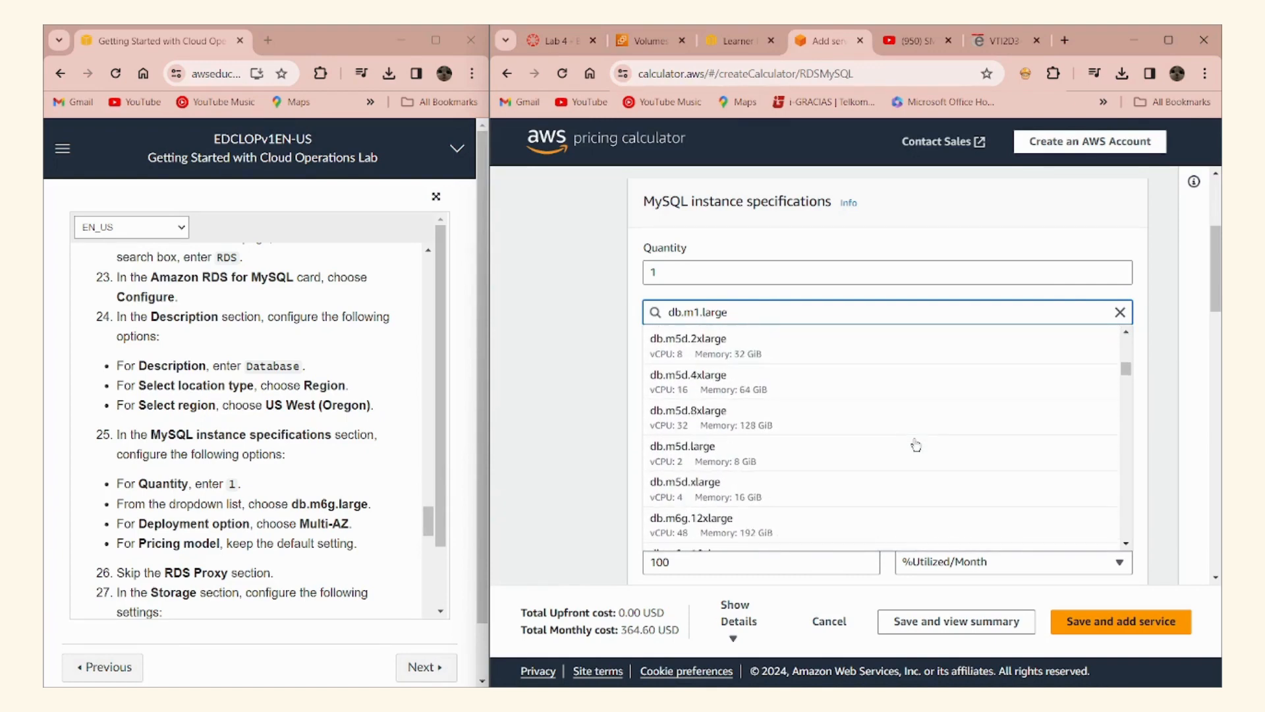
{"action": "scroll", "coordinate": [917, 445], "scroll_direction": "down", "scroll_amount": 2}
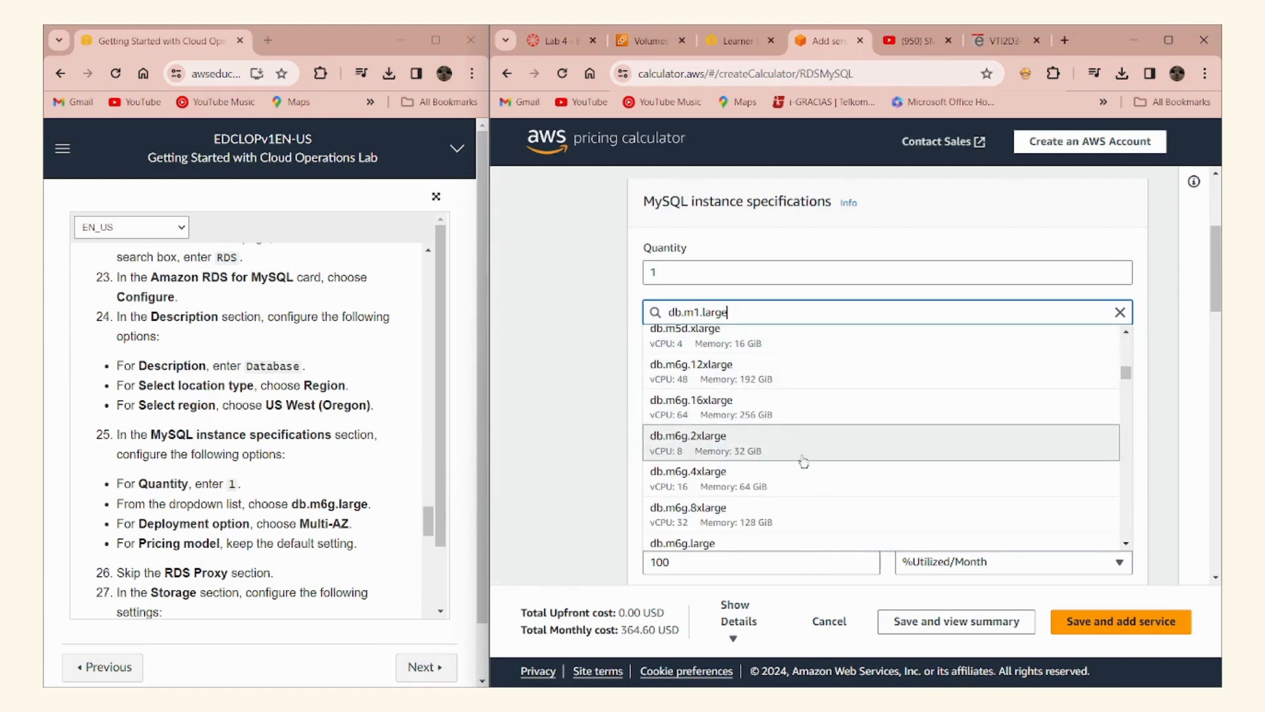
{"action": "left_click", "coordinate": [789, 542]}
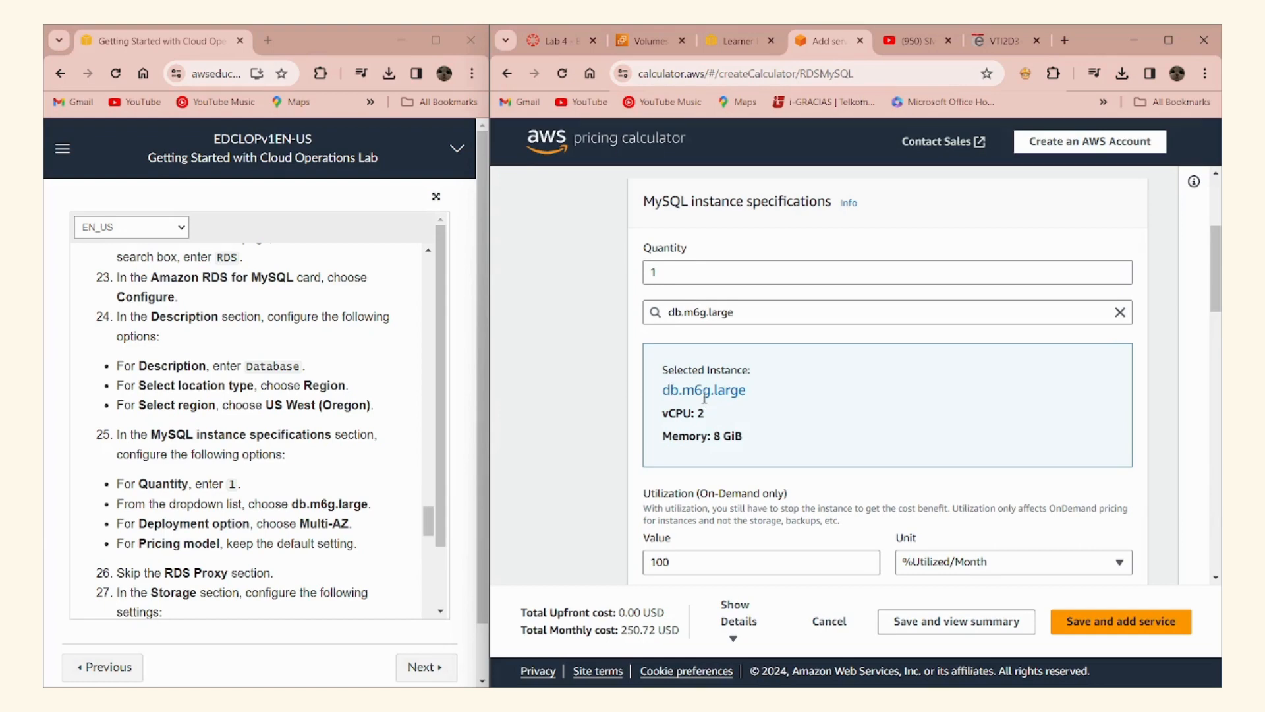
Check the deployment option and pricing model of the MySQL instance against the lab's instructions
{"action": "scroll", "coordinate": [739, 398], "scroll_direction": "down", "scroll_amount": 4}
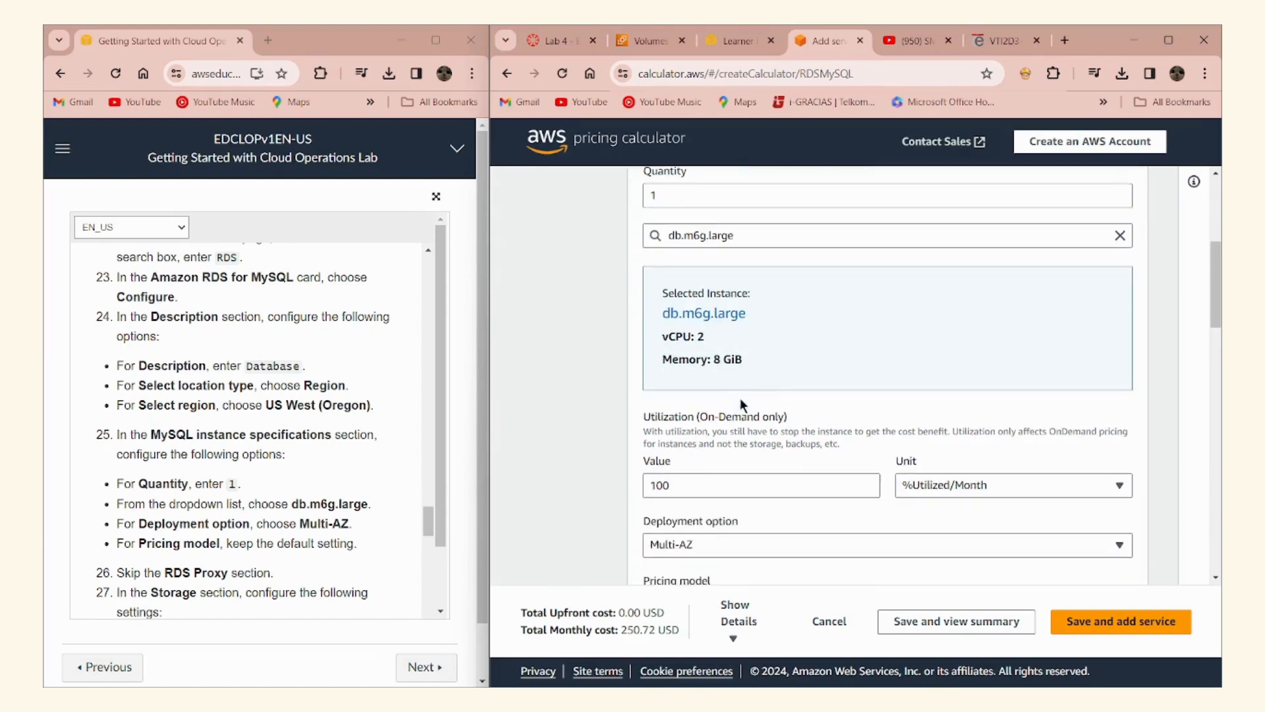
{"action": "scroll", "coordinate": [748, 399], "scroll_direction": "down", "scroll_amount": 2}
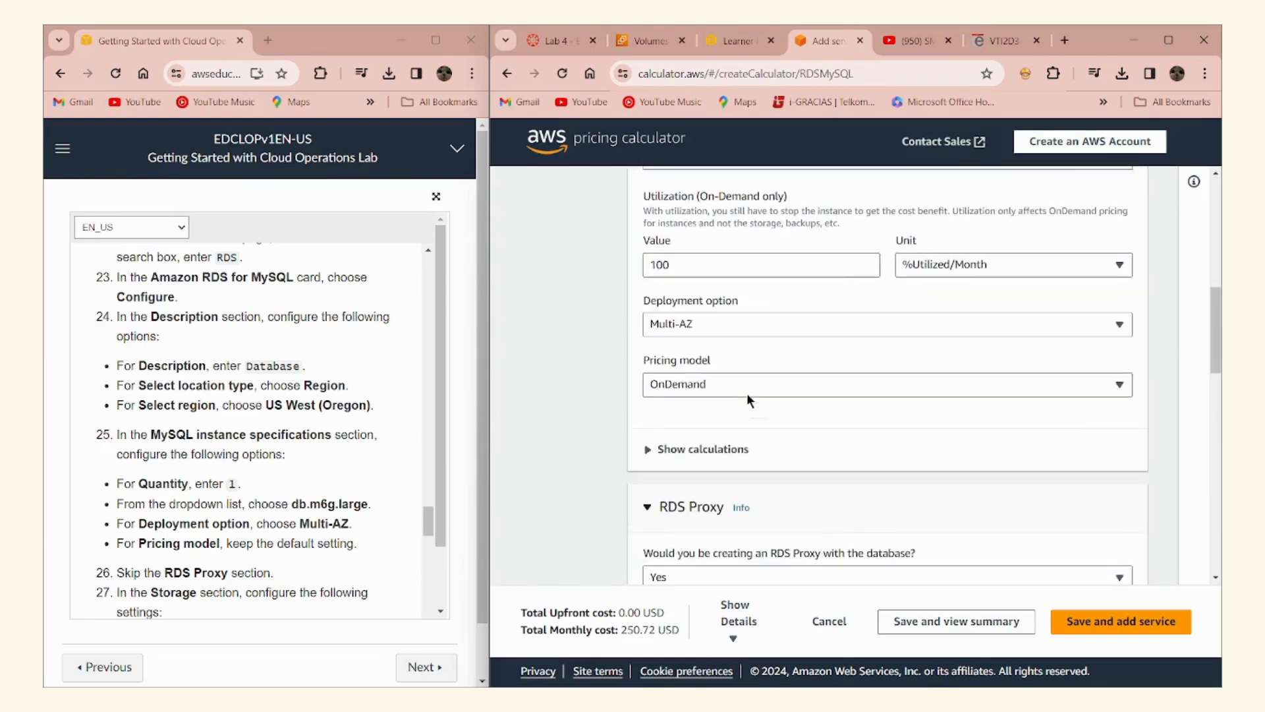
{"action": "scroll", "coordinate": [748, 398], "scroll_direction": "up", "scroll_amount": 1}
{"action": "scroll", "coordinate": [748, 399], "scroll_direction": "down", "scroll_amount": 2}
{"action": "scroll", "coordinate": [748, 397], "scroll_direction": "up", "scroll_amount": 2}
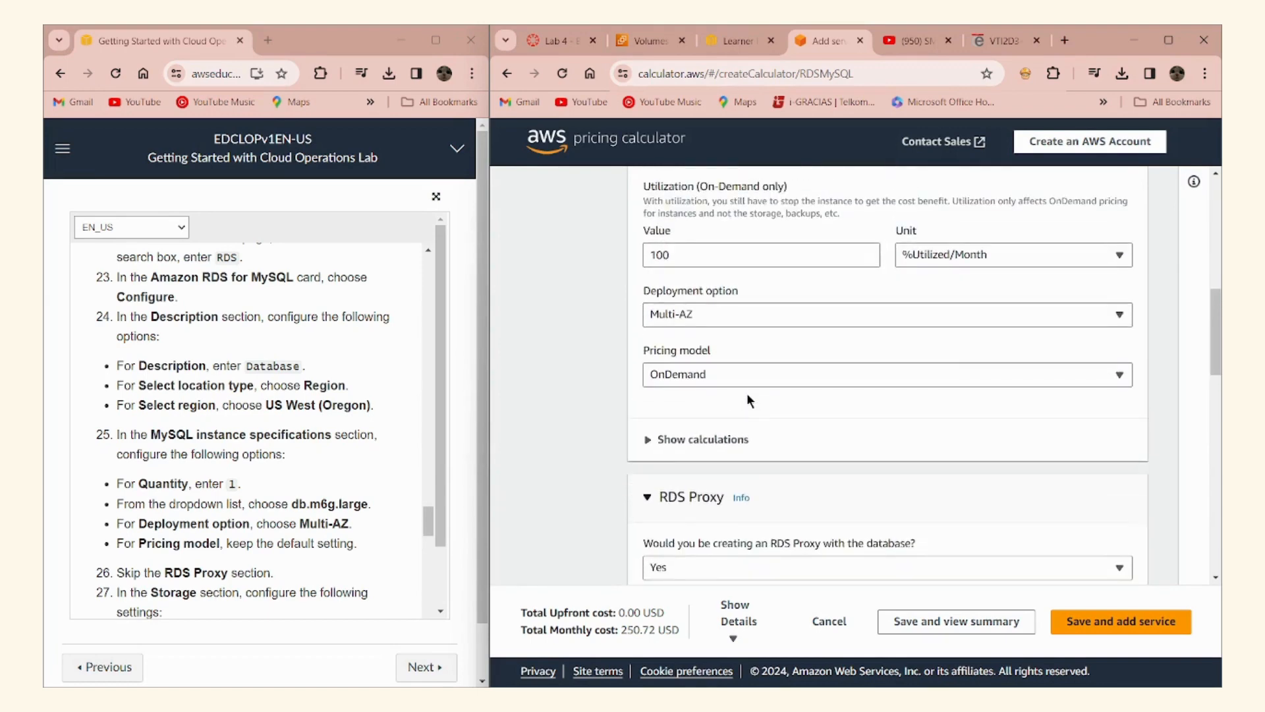
{"action": "scroll", "coordinate": [283, 418], "scroll_direction": "down", "scroll_amount": 2}
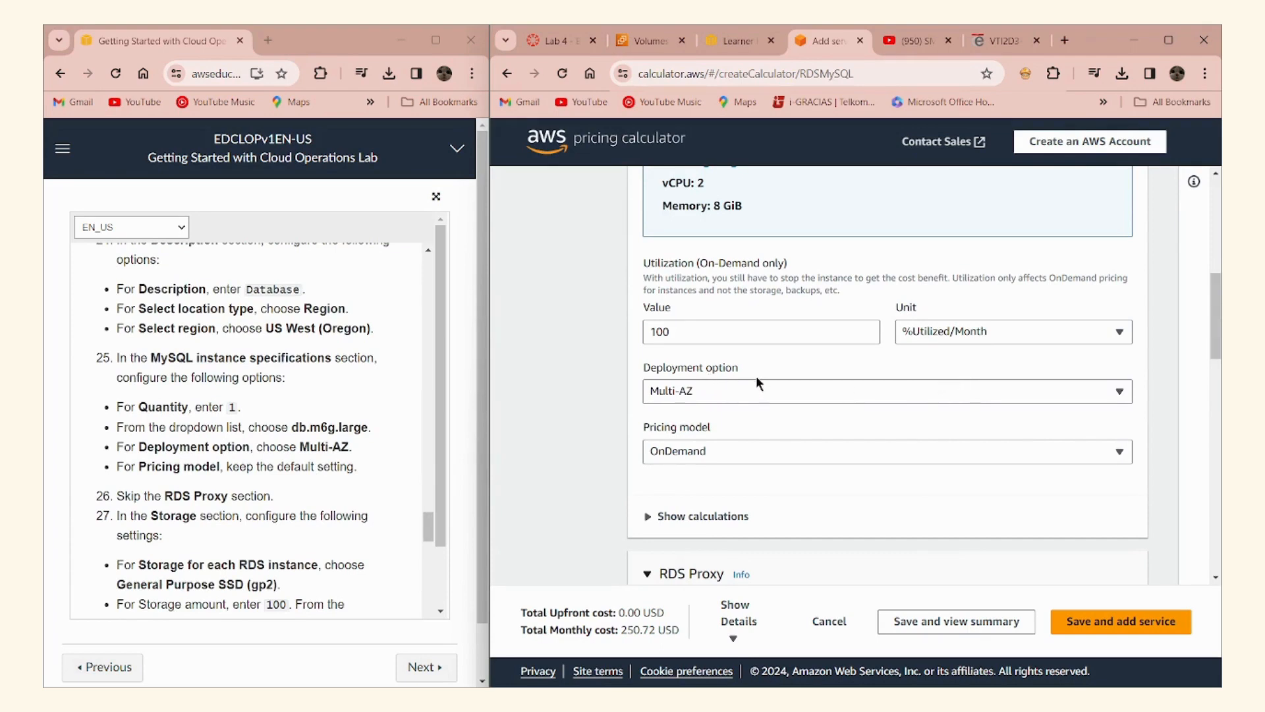
{"action": "scroll", "coordinate": [701, 406], "scroll_direction": "down", "scroll_amount": 2}
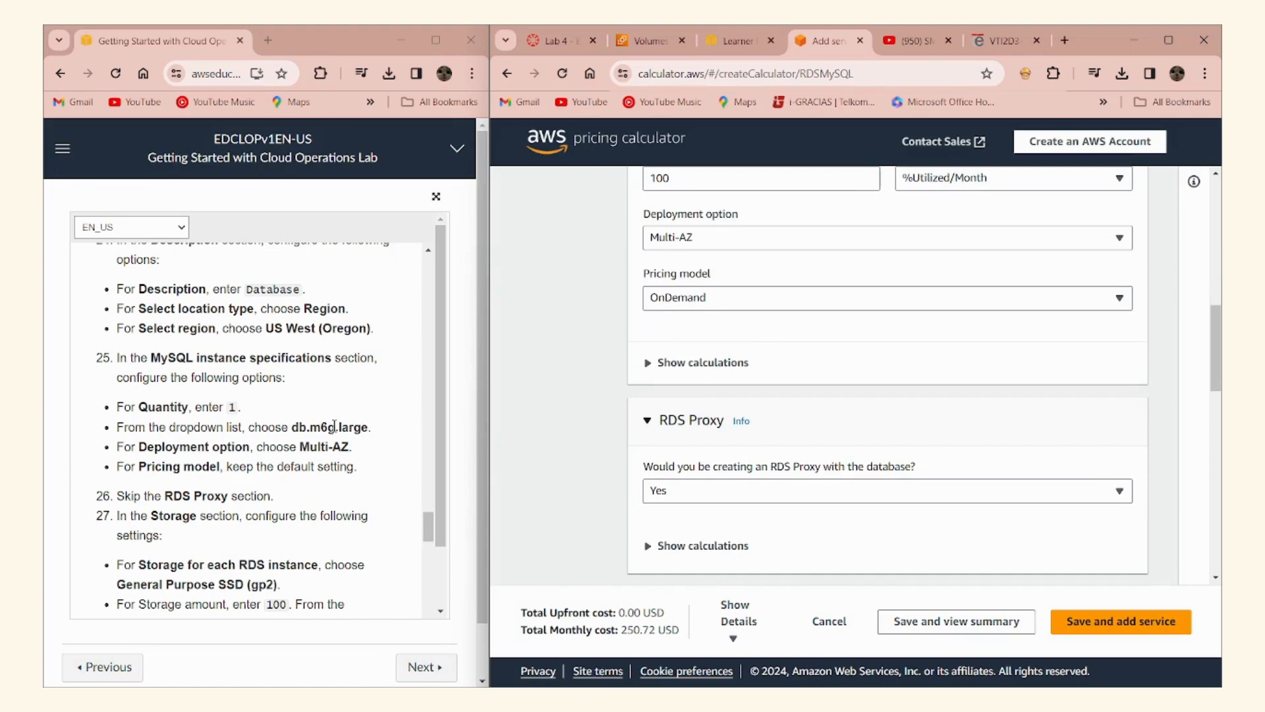
Skip RDS Proxy, keep General Purpose SSD (gp2) storage, and set the RDS storage amount to 100 GB
{"action": "scroll", "coordinate": [211, 415], "scroll_direction": "down", "scroll_amount": 2}
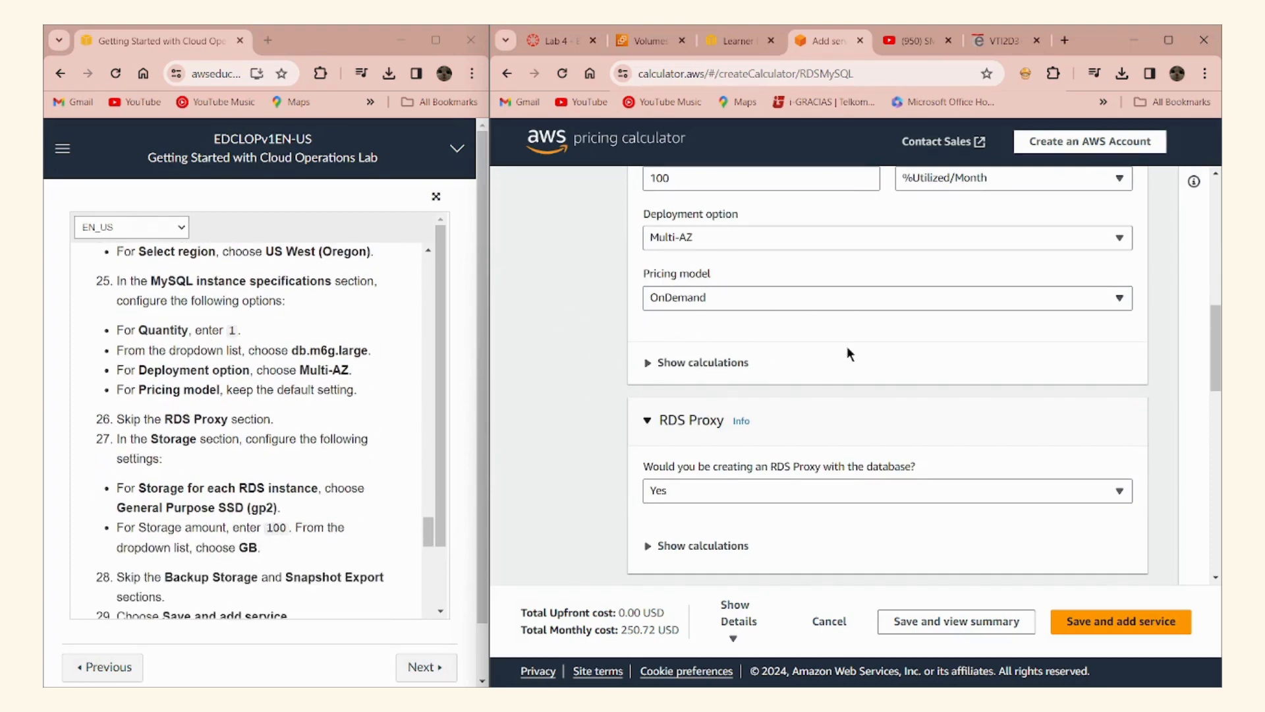
{"action": "scroll", "coordinate": [365, 410], "scroll_direction": "down", "scroll_amount": 1}
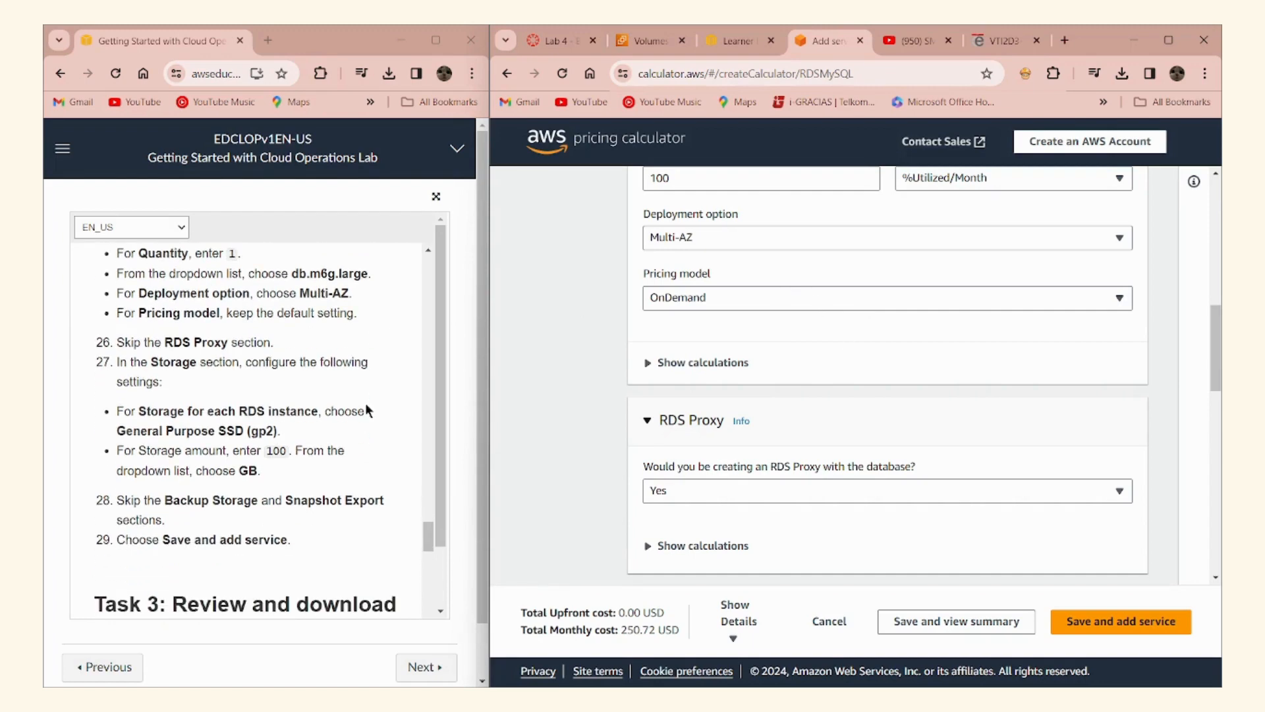
{"action": "scroll", "coordinate": [800, 446], "scroll_direction": "down", "scroll_amount": 2}
{"action": "scroll", "coordinate": [800, 445], "scroll_direction": "down", "scroll_amount": 2}
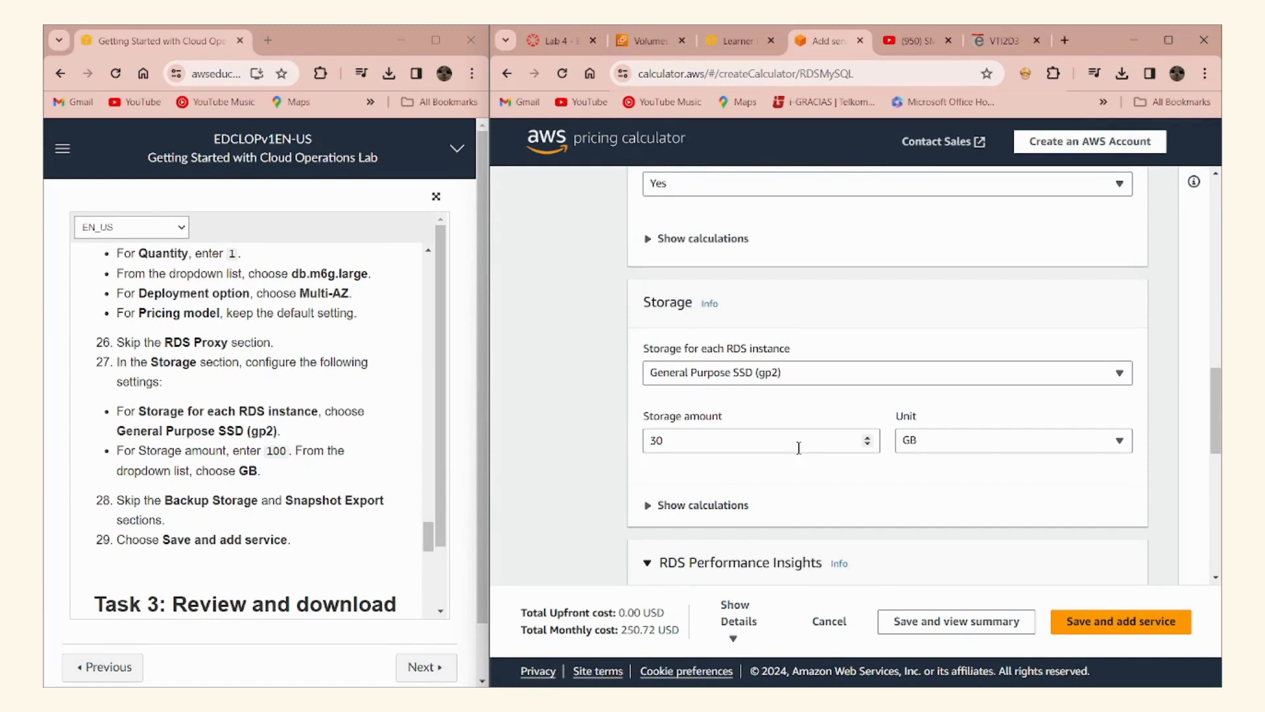
{"action": "scroll", "coordinate": [799, 447], "scroll_direction": "down", "scroll_amount": 1}
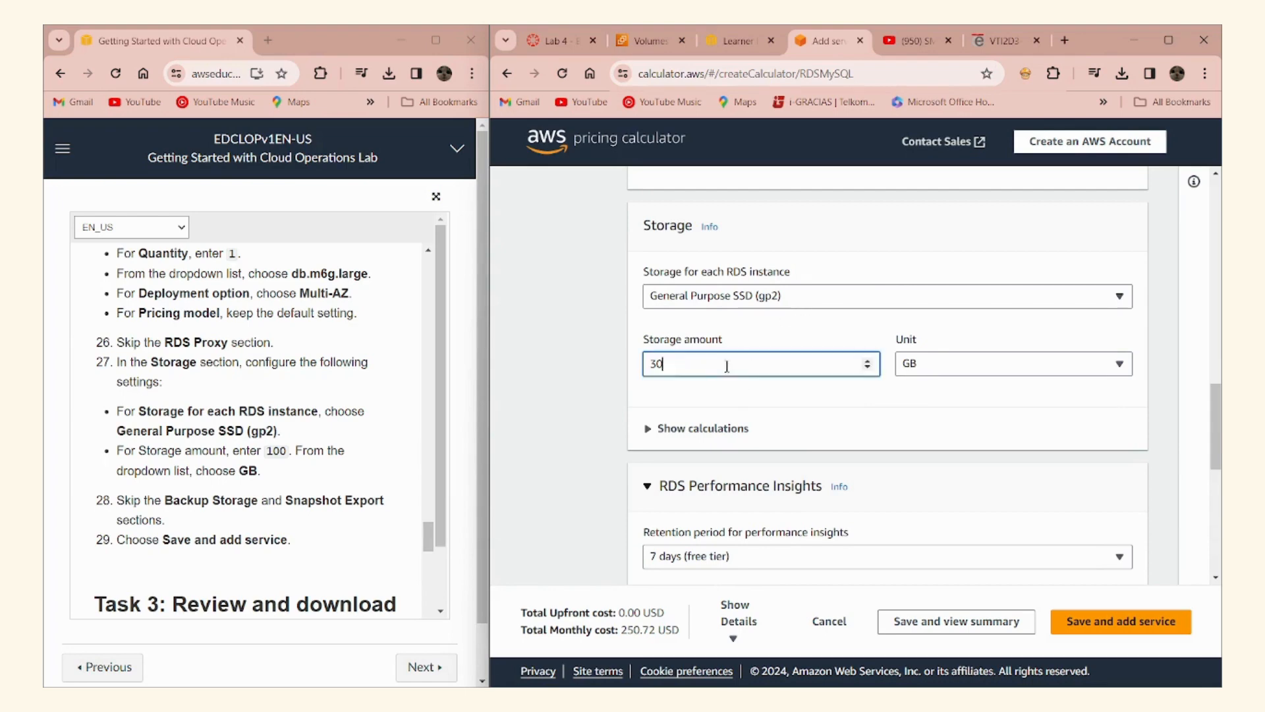
{"action": "left_click_drag", "start_coordinate": [728, 362], "coordinate": [618, 359]}
{"action": "type", "text": "100"}
{"action": "left_click", "coordinate": [1044, 410]}
Skip the Backup Storage and Snapshot Export sections and save the RDS for MySQL service to the estimate
{"action": "scroll", "coordinate": [994, 433], "scroll_direction": "down", "scroll_amount": 1}
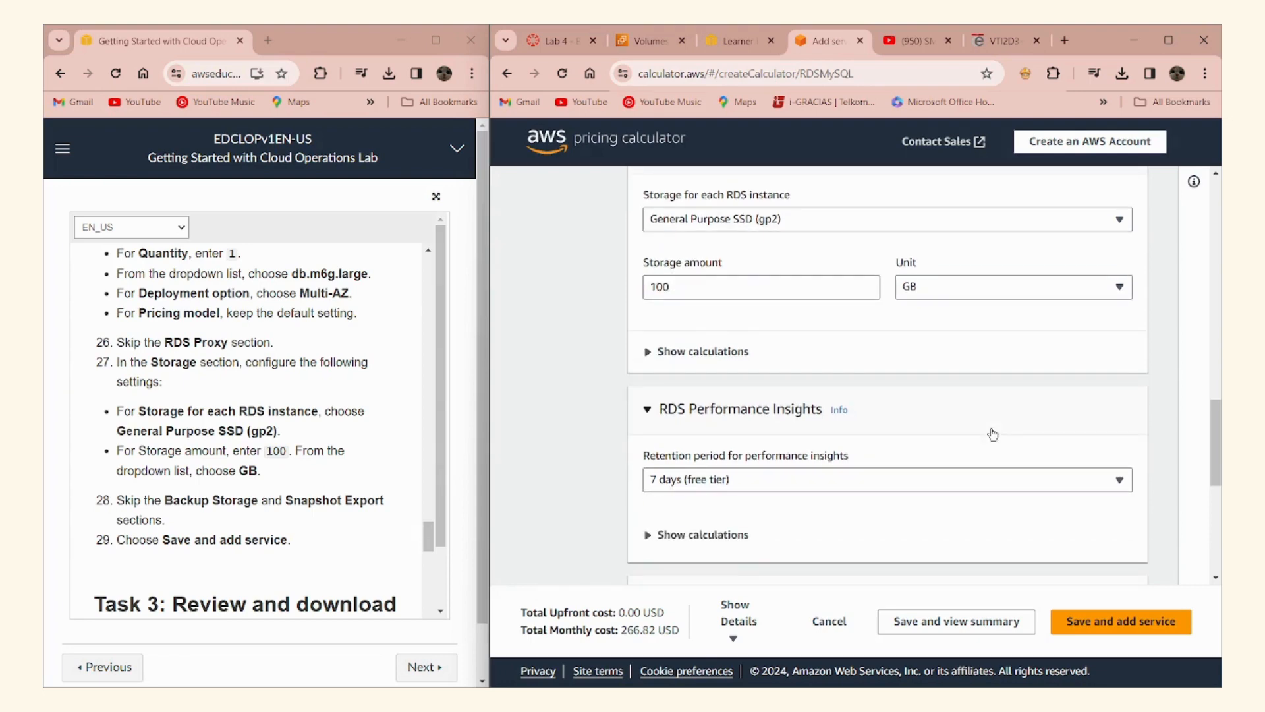
{"action": "scroll", "coordinate": [207, 454], "scroll_direction": "down", "scroll_amount": 1}
{"action": "scroll", "coordinate": [207, 455], "scroll_direction": "down", "scroll_amount": 2}
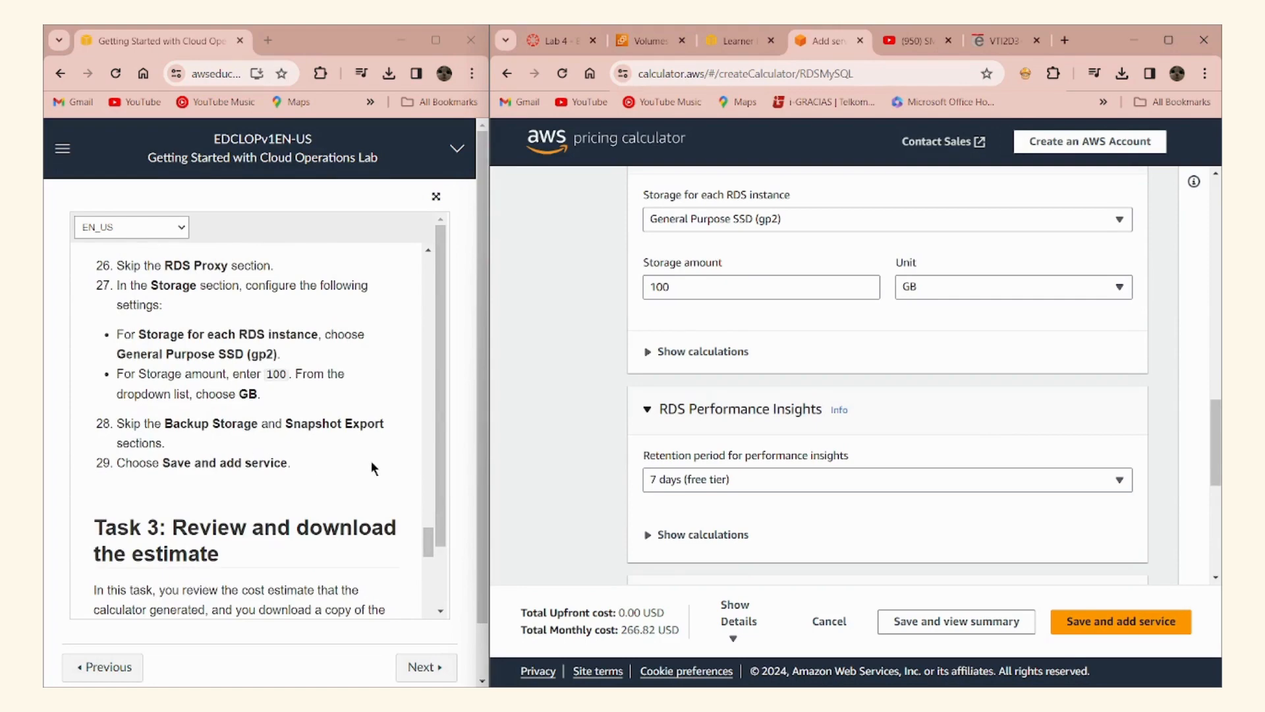
{"action": "scroll", "coordinate": [817, 474], "scroll_direction": "down", "scroll_amount": 2}
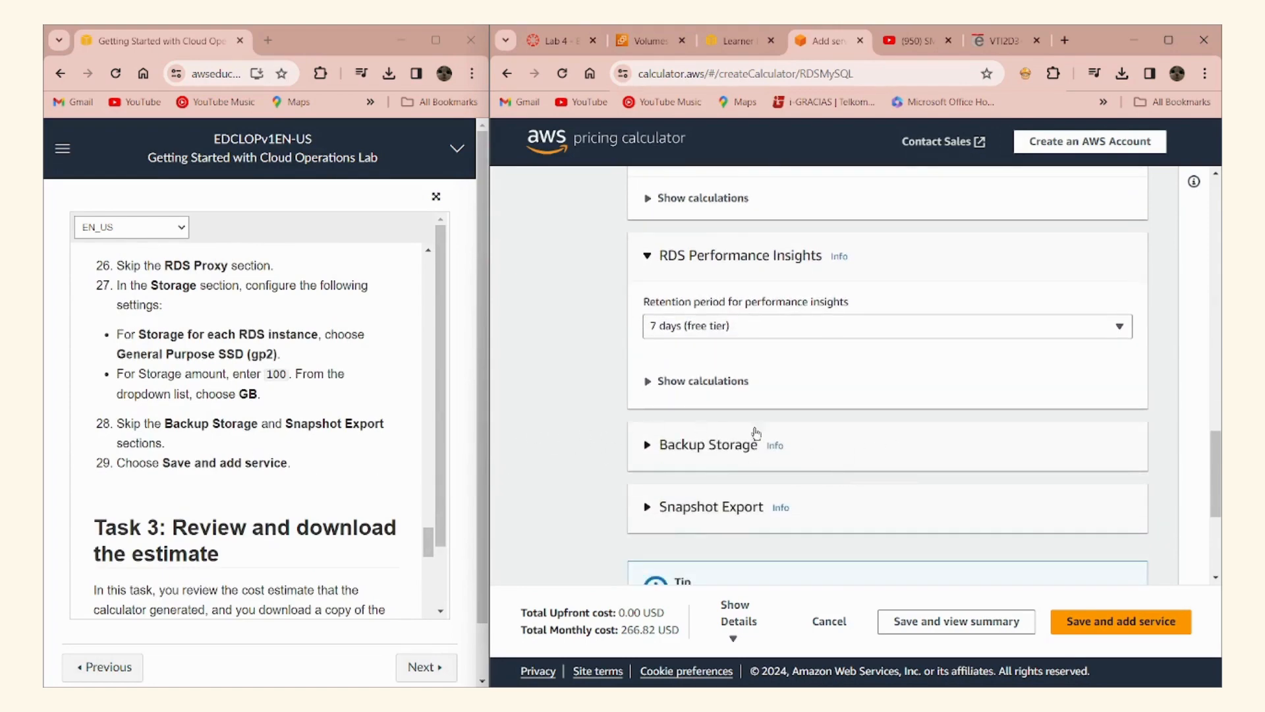
{"action": "scroll", "coordinate": [824, 428], "scroll_direction": "down", "scroll_amount": 1}
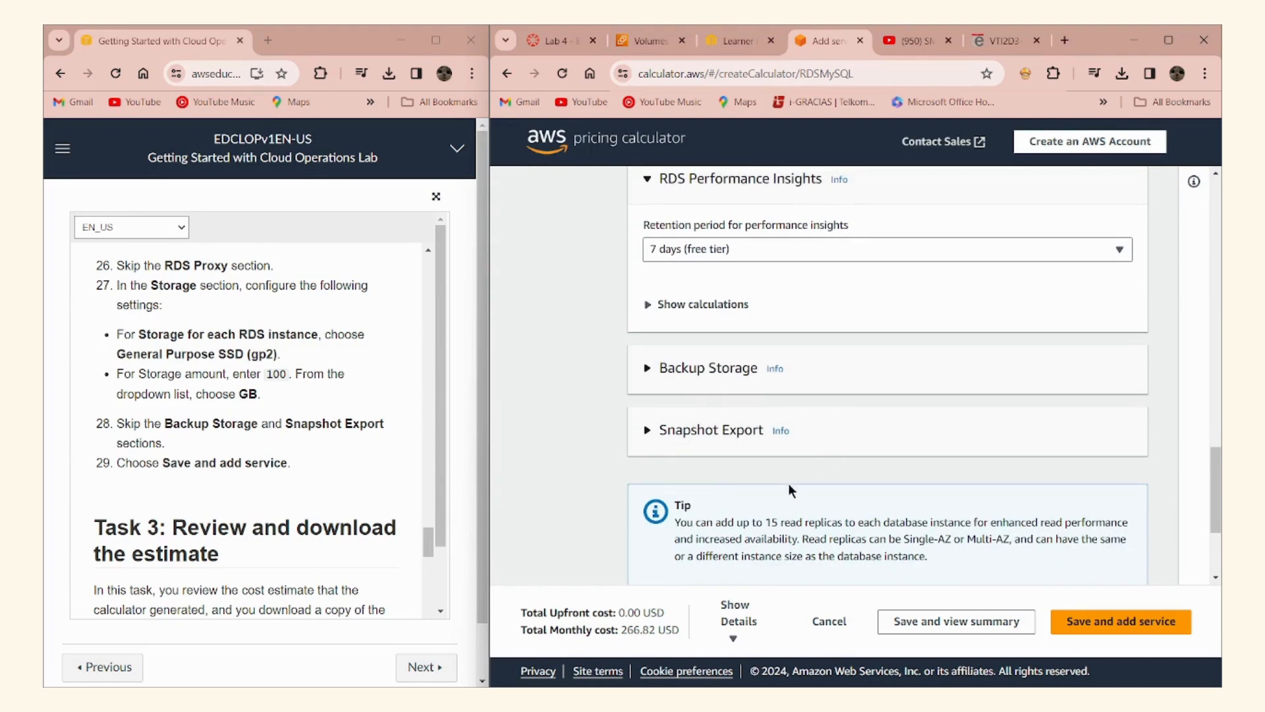
{"action": "scroll", "coordinate": [758, 468], "scroll_direction": "down", "scroll_amount": 2}
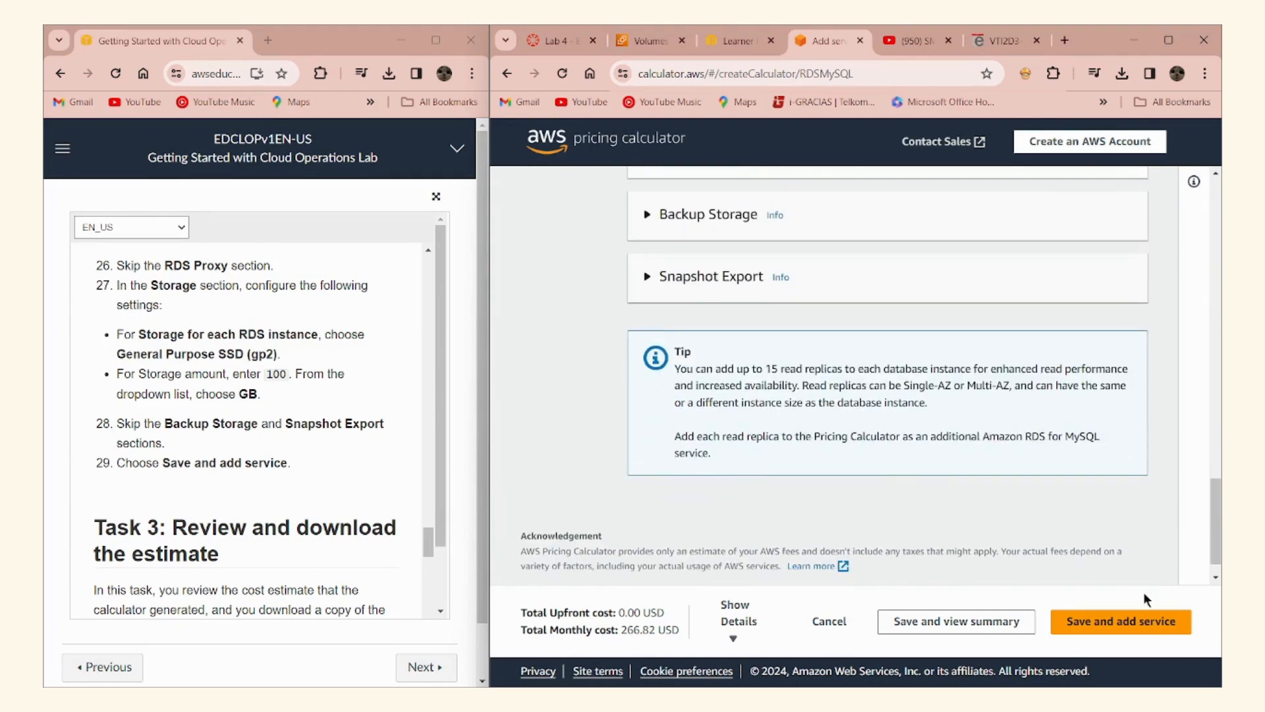
{"action": "left_click", "coordinate": [1144, 622]}
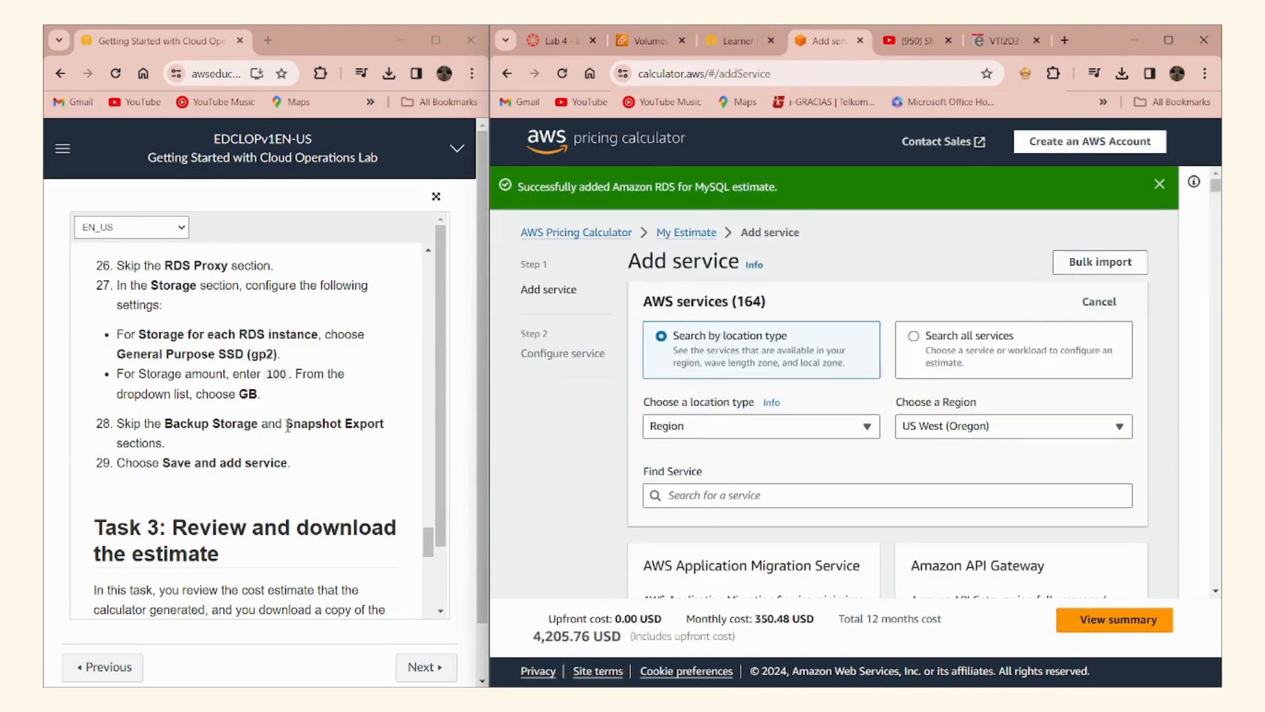
Open the estimate summary and review the costs of the listed services against the lab's Task 3 instructions
{"action": "scroll", "coordinate": [290, 422], "scroll_direction": "down", "scroll_amount": 3}
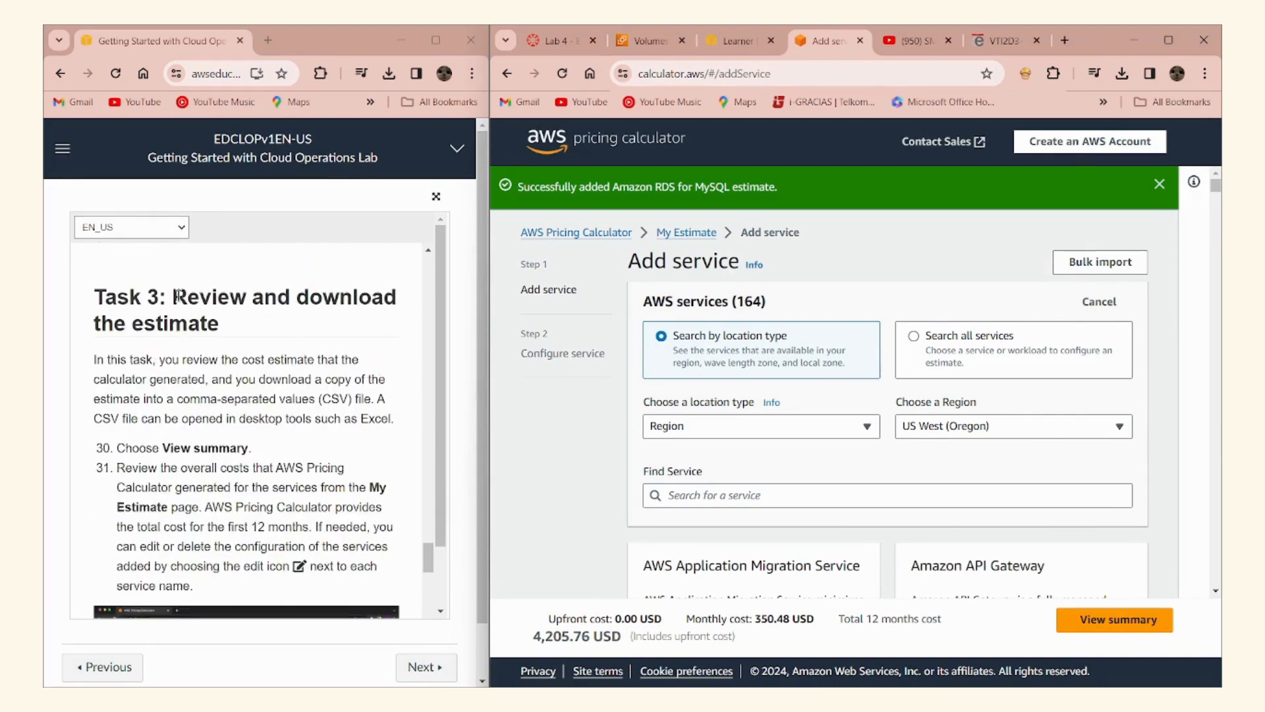
{"action": "left_click_drag", "start_coordinate": [177, 296], "coordinate": [223, 323]}
{"action": "scroll", "coordinate": [313, 393], "scroll_direction": "down", "scroll_amount": 1}
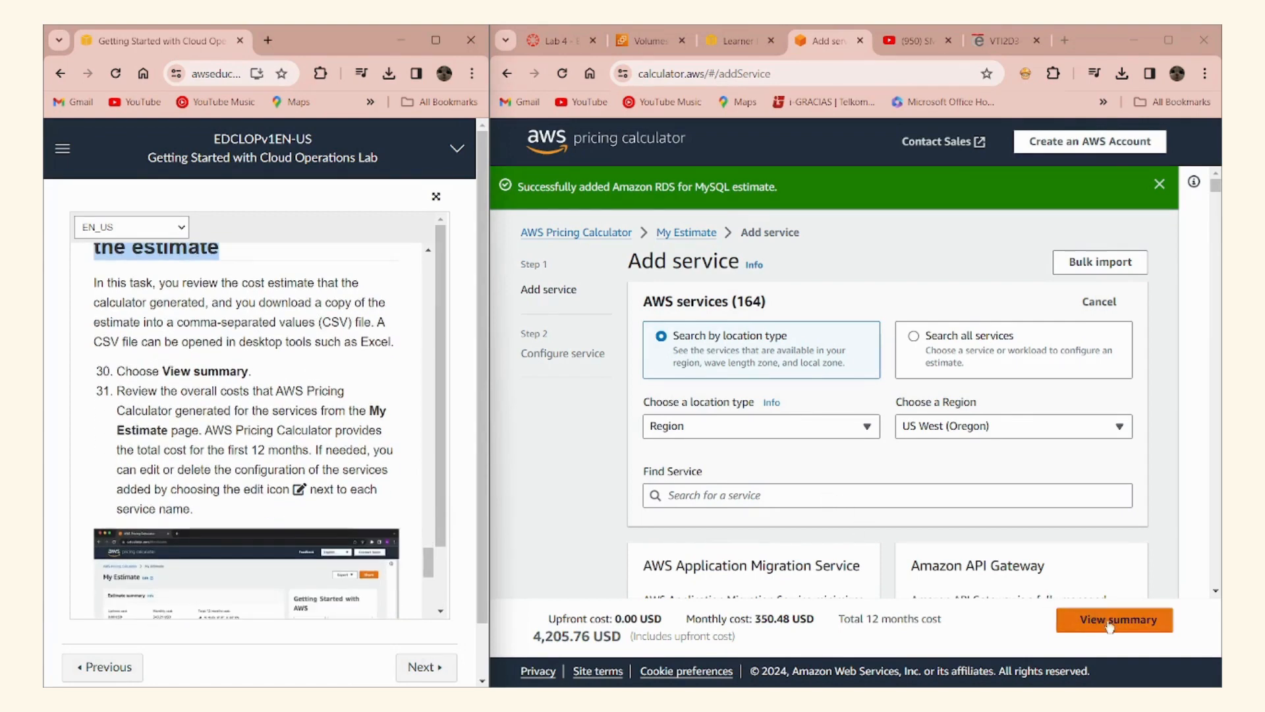
{"action": "left_click", "coordinate": [1129, 628]}
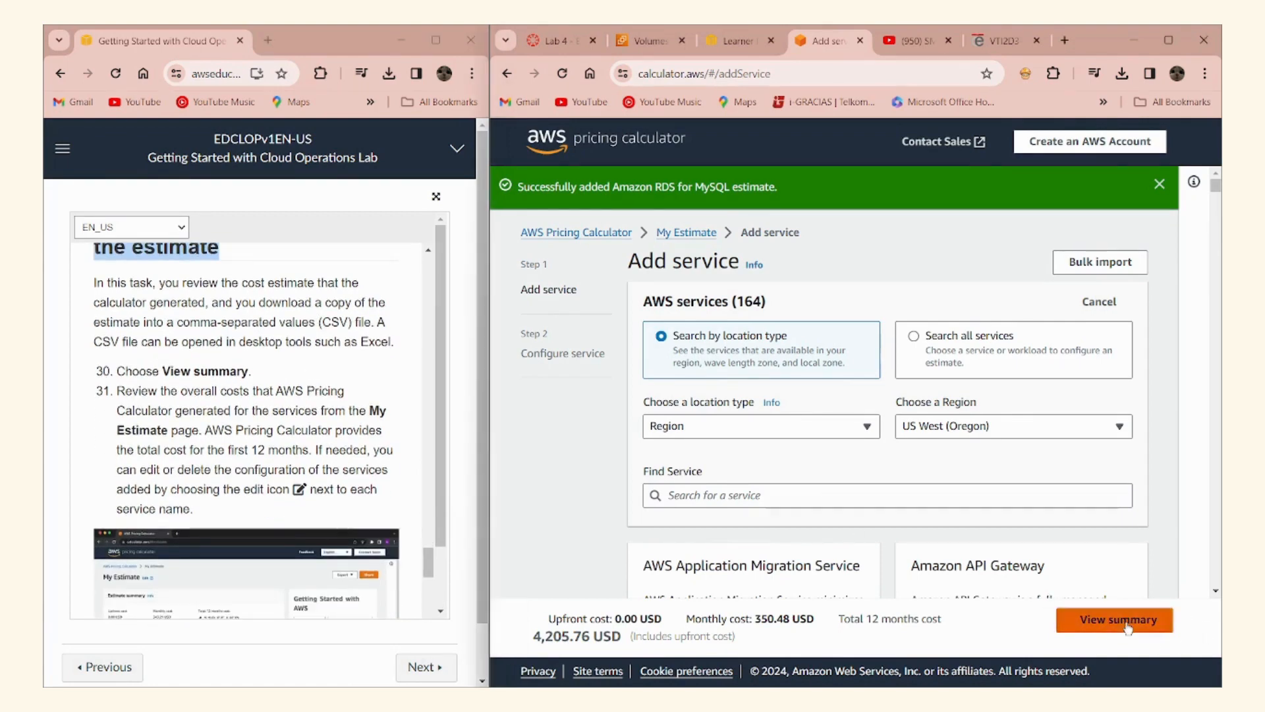
{"action": "left_click", "coordinate": [1128, 624]}
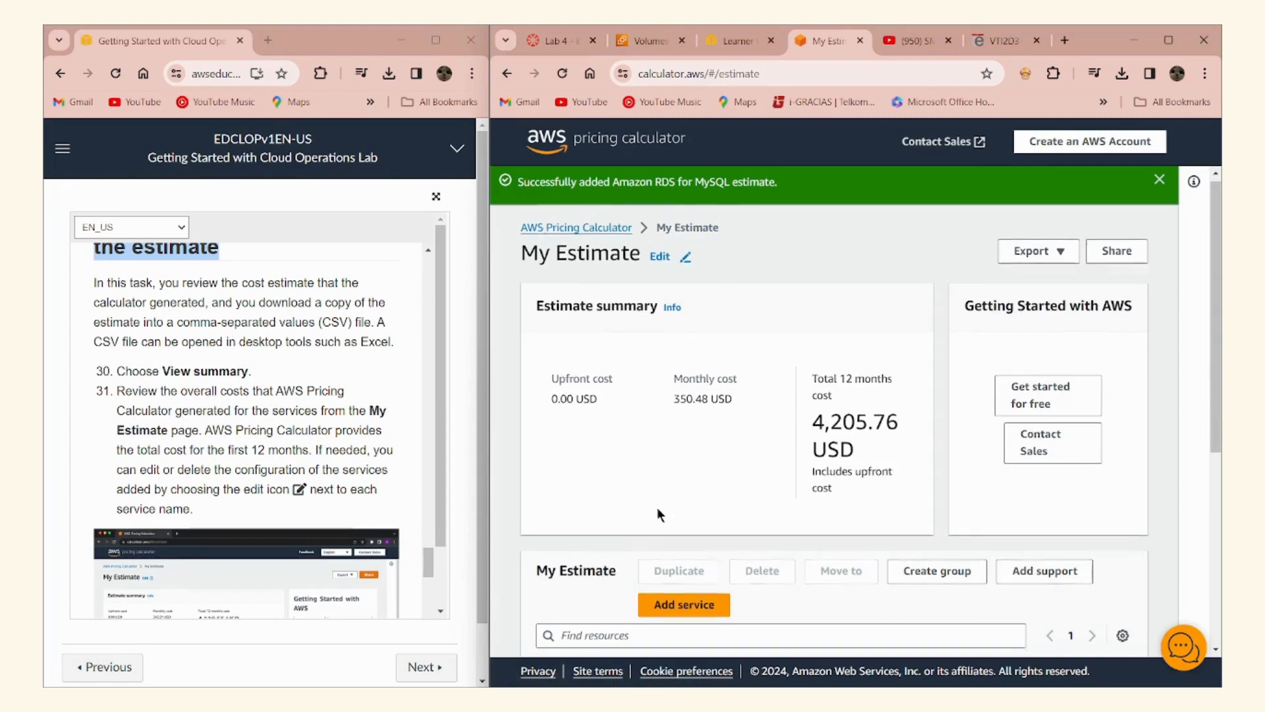
{"action": "scroll", "coordinate": [674, 517], "scroll_direction": "down", "scroll_amount": 3}
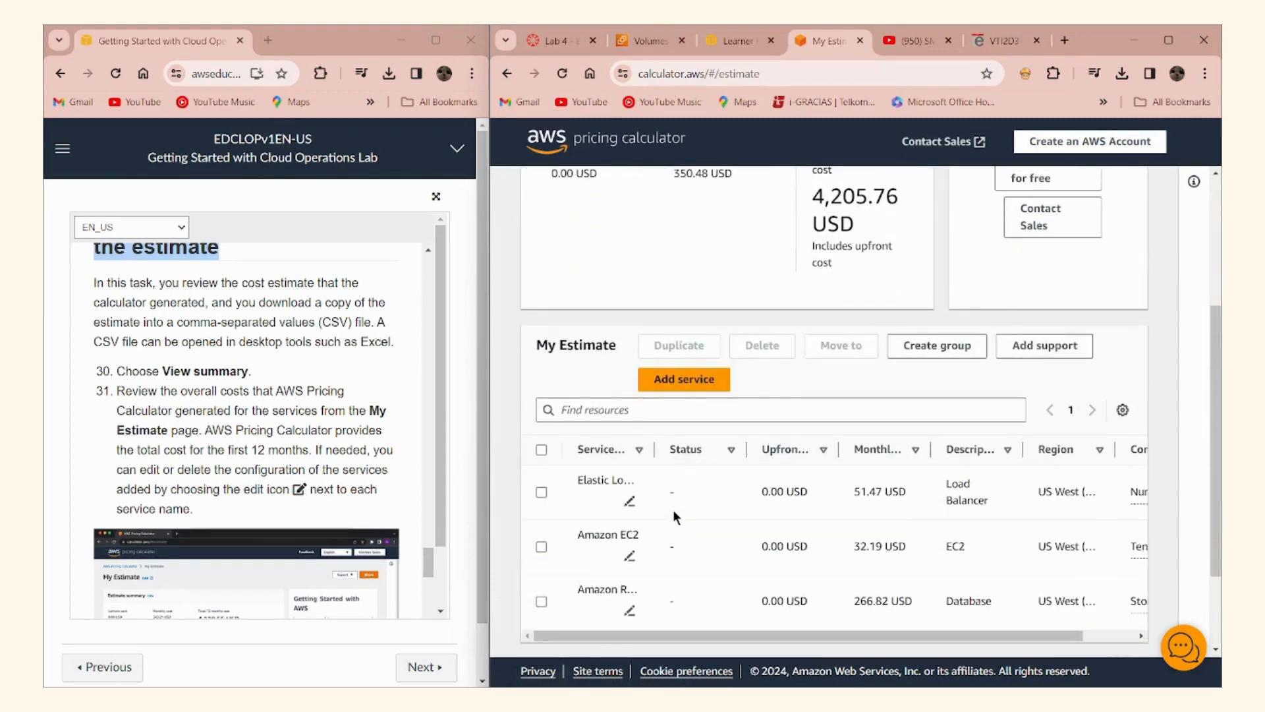
{"action": "scroll", "coordinate": [907, 433], "scroll_direction": "down", "scroll_amount": 2}
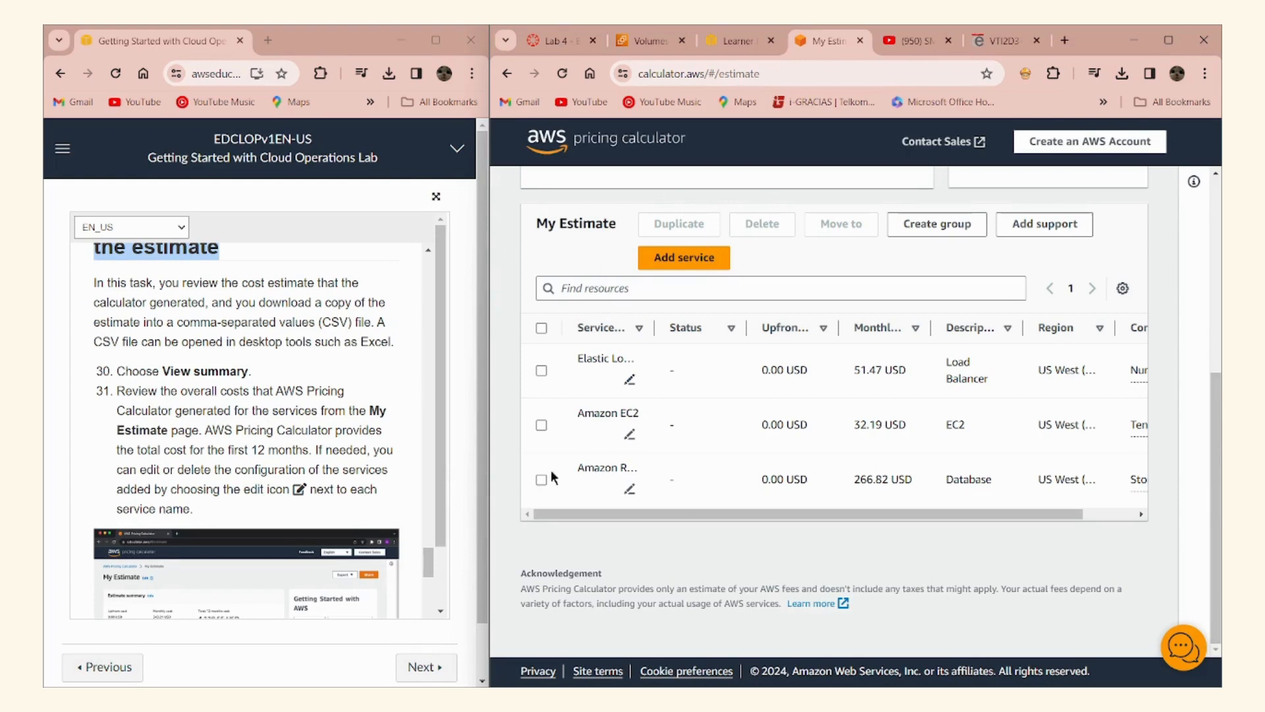
{"action": "scroll", "coordinate": [322, 381], "scroll_direction": "down", "scroll_amount": 1}
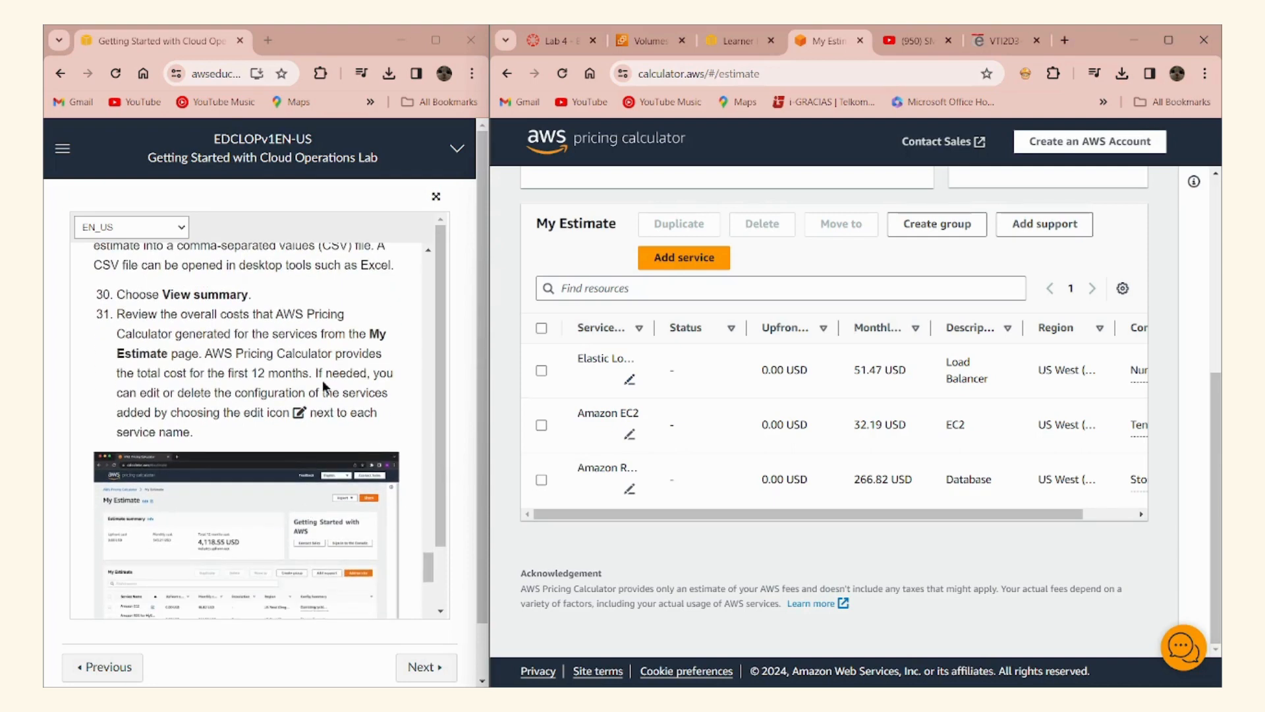
{"action": "left_click_drag", "start_coordinate": [336, 356], "coordinate": [311, 373]}
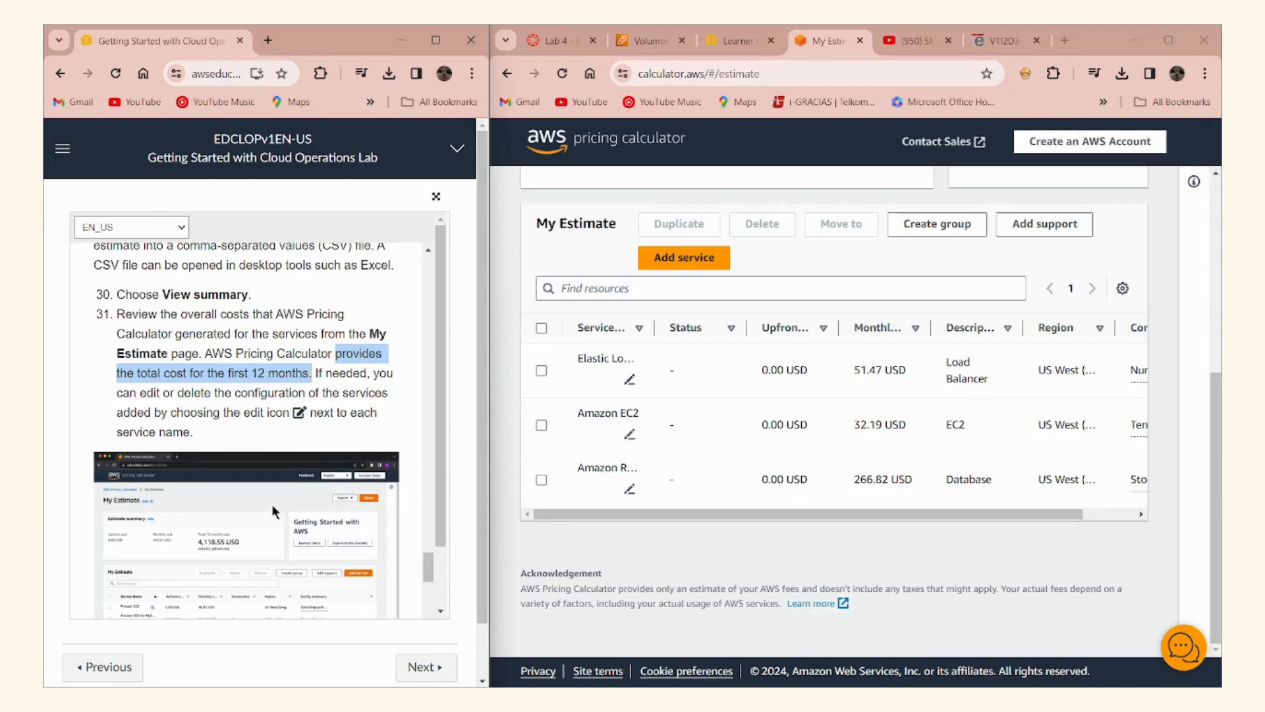
Export the estimate as CSV, accept the acknowledgement, and save the file as My Estimate in Downloads
{"action": "scroll", "coordinate": [272, 504], "scroll_direction": "down", "scroll_amount": 4}
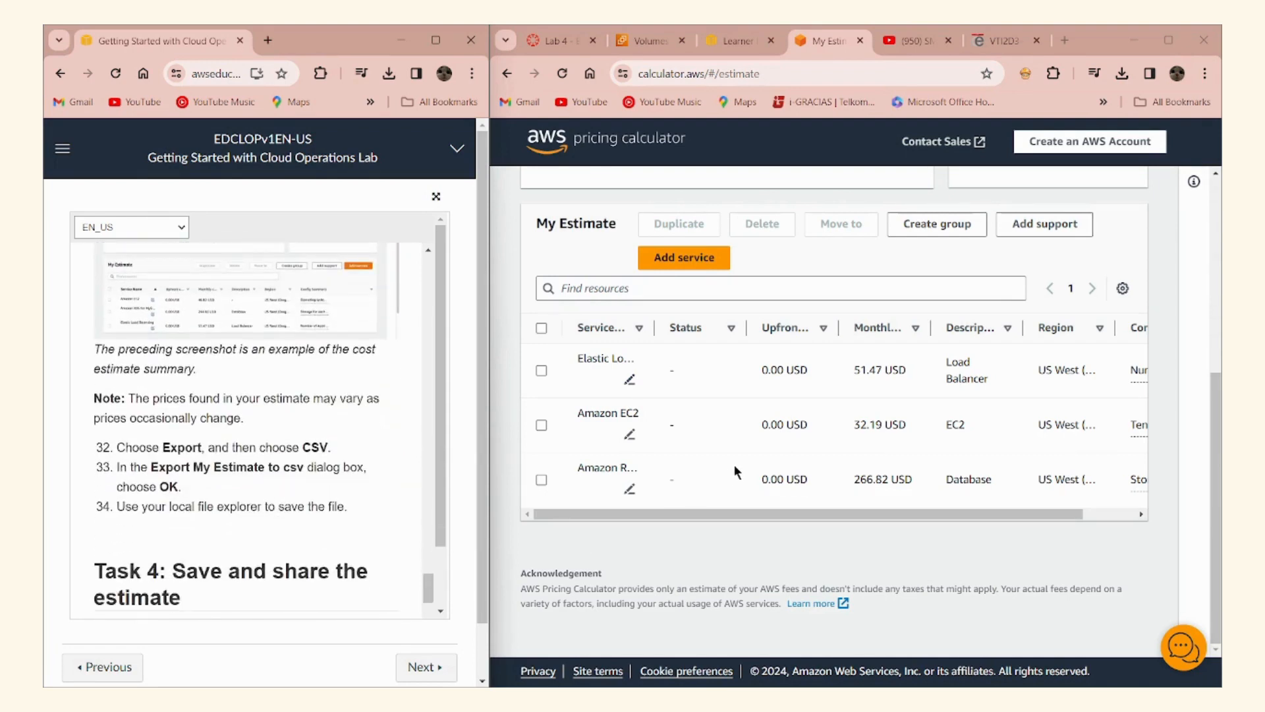
{"action": "scroll", "coordinate": [990, 536], "scroll_direction": "up", "scroll_amount": 5}
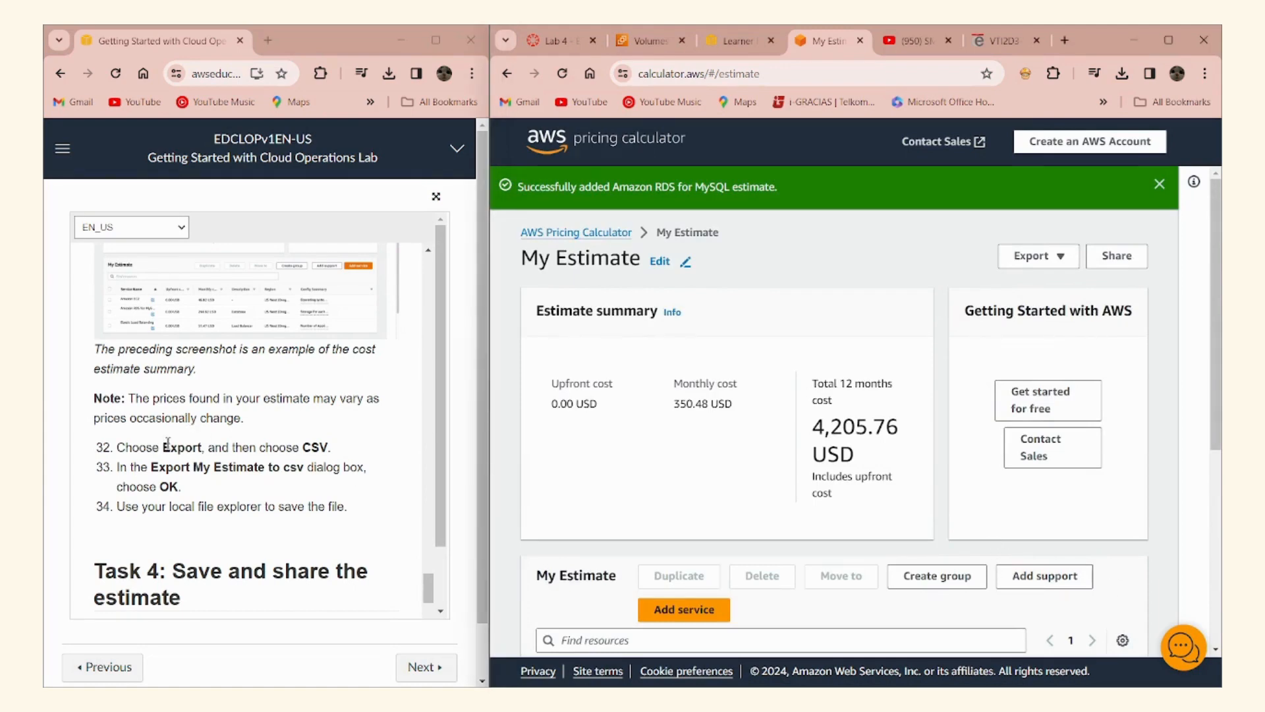
{"action": "left_click_drag", "start_coordinate": [162, 446], "coordinate": [208, 448]}
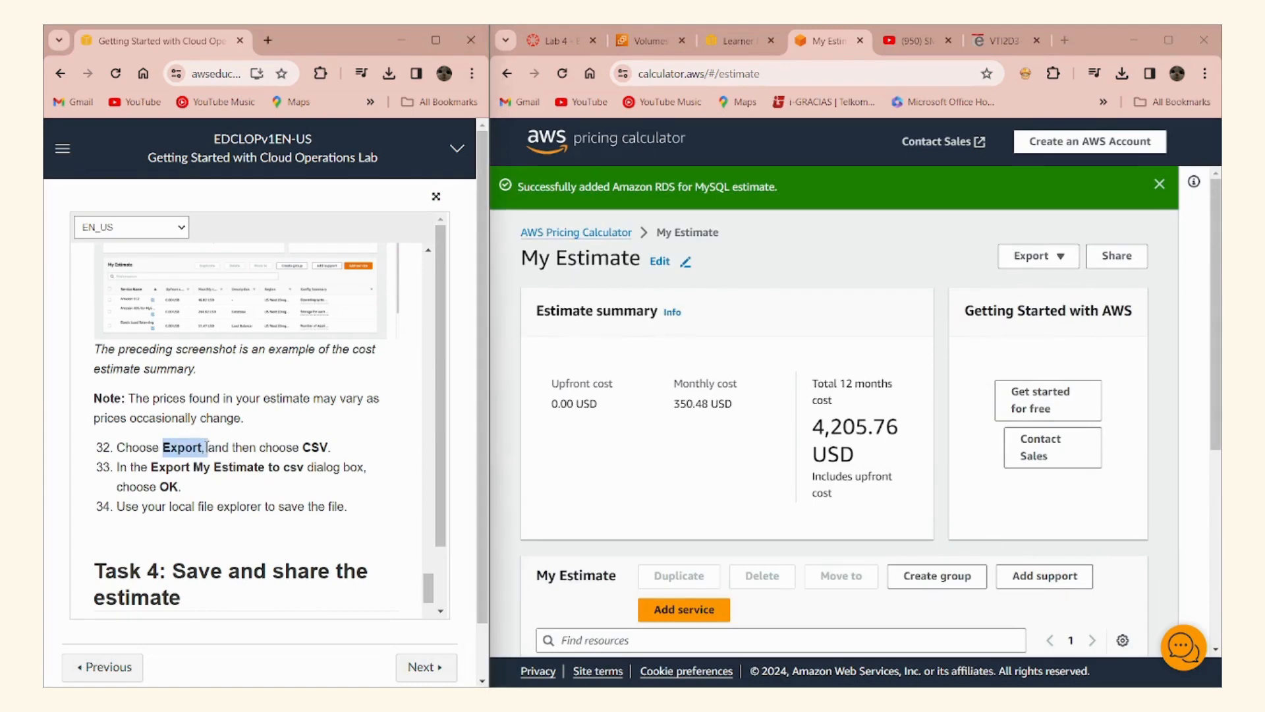
{"action": "left_click", "coordinate": [1032, 264]}
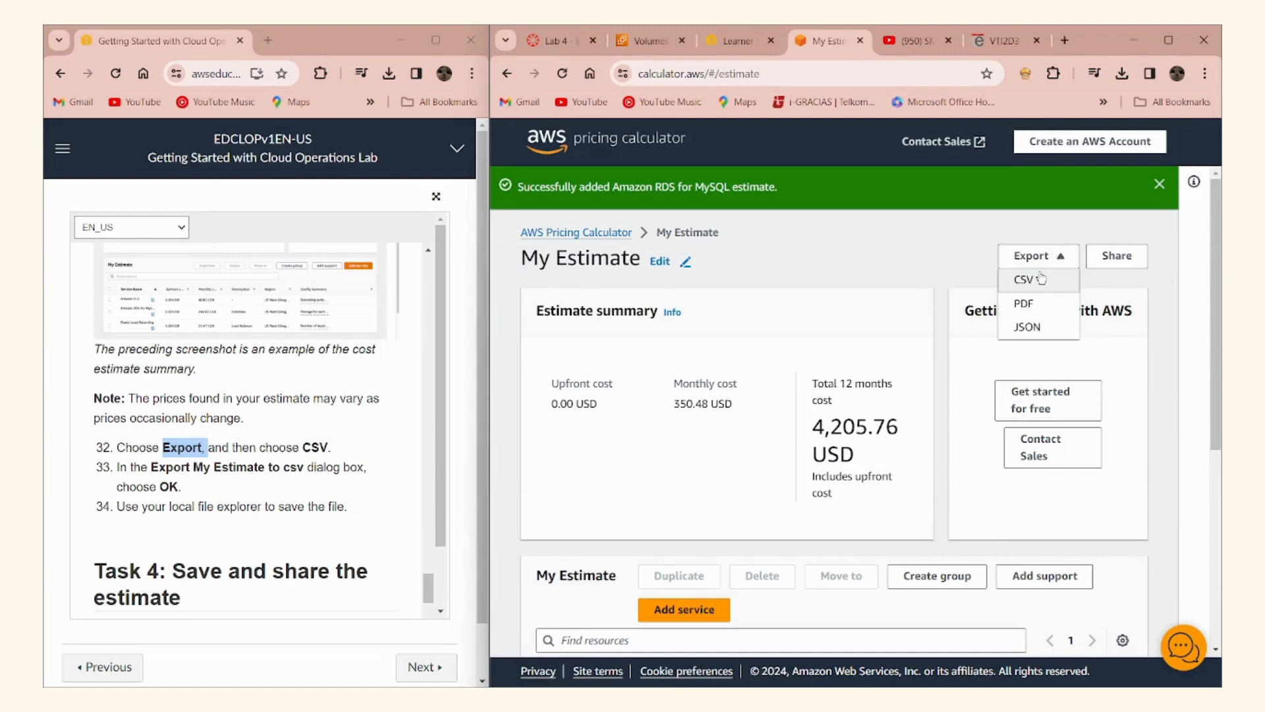
{"action": "left_click", "coordinate": [1042, 281]}
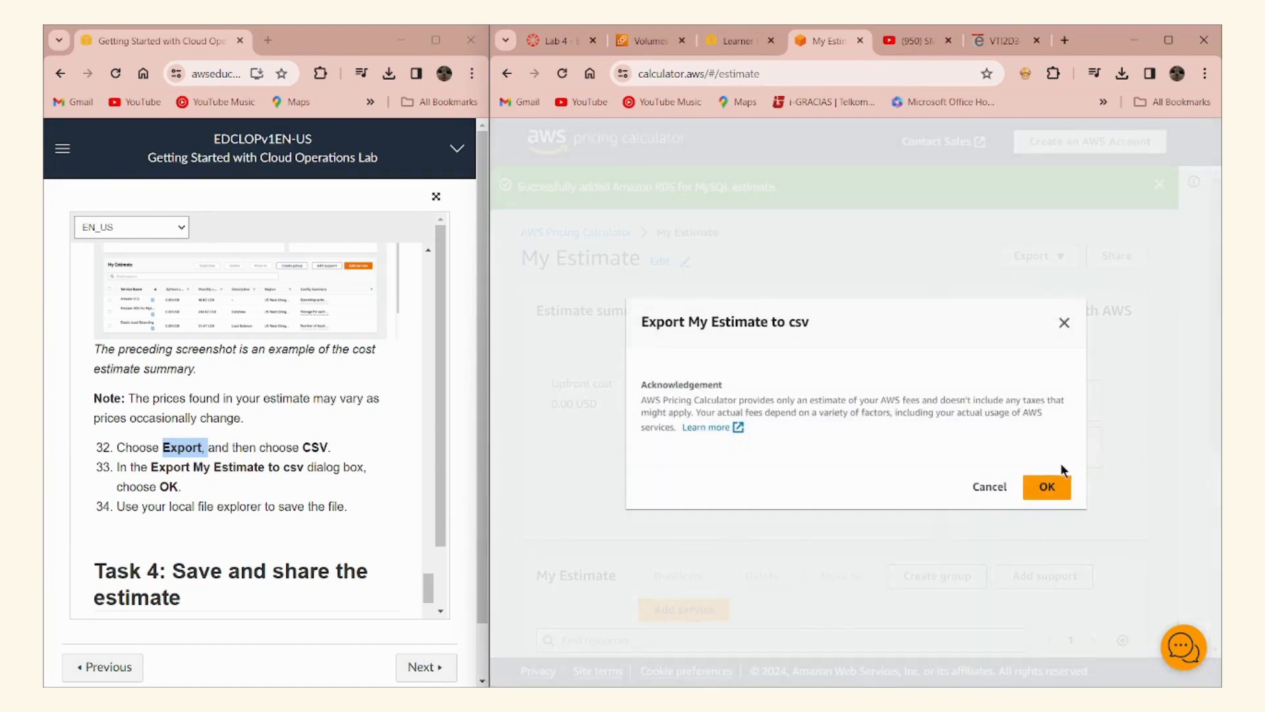
{"action": "left_click", "coordinate": [1060, 486]}
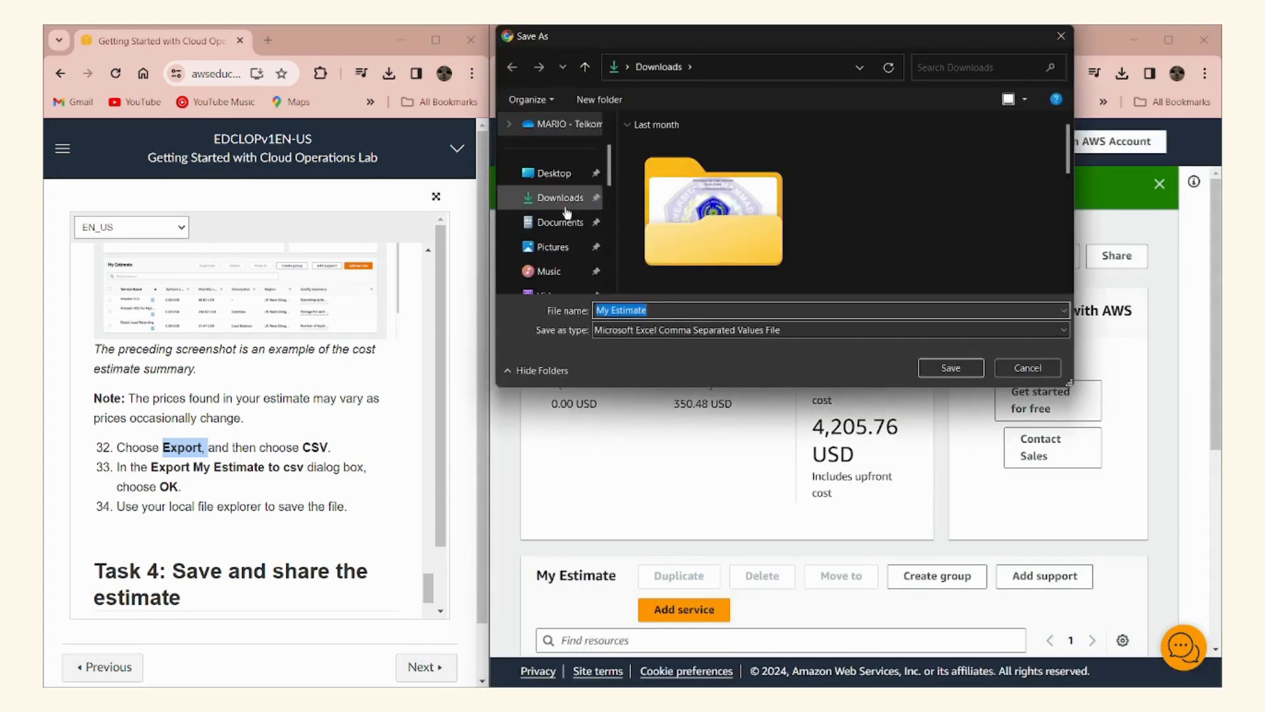
{"action": "left_click", "coordinate": [565, 208]}
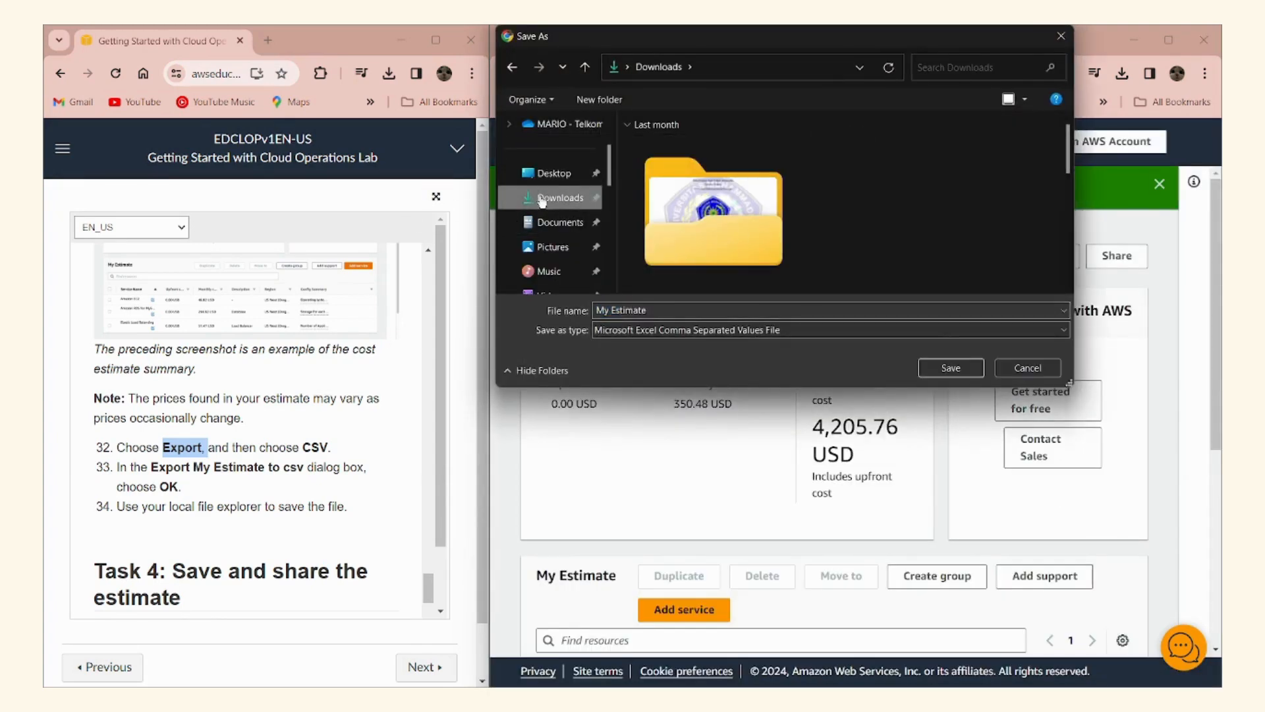
{"action": "left_click", "coordinate": [949, 366]}
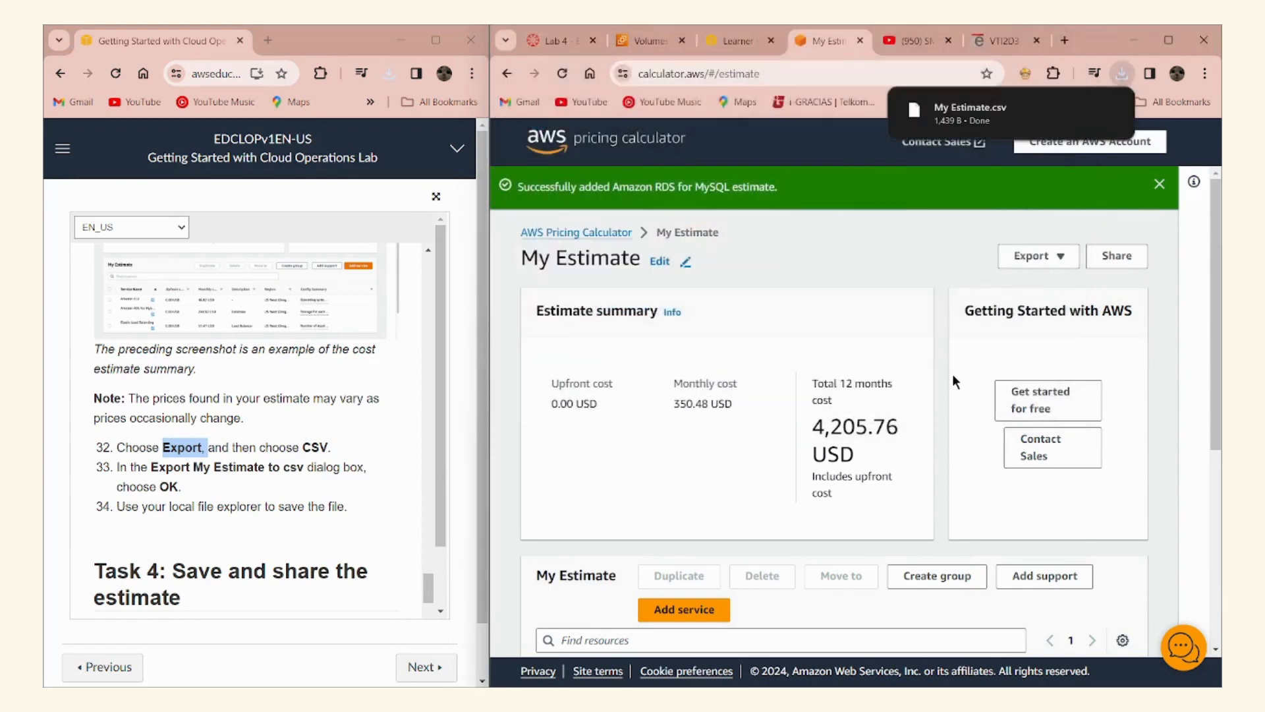
Open the downloaded My Estimate.csv in Excel just this once, view its contents, and minimize the workbook
{"action": "scroll", "coordinate": [346, 427], "scroll_direction": "down", "scroll_amount": 7}
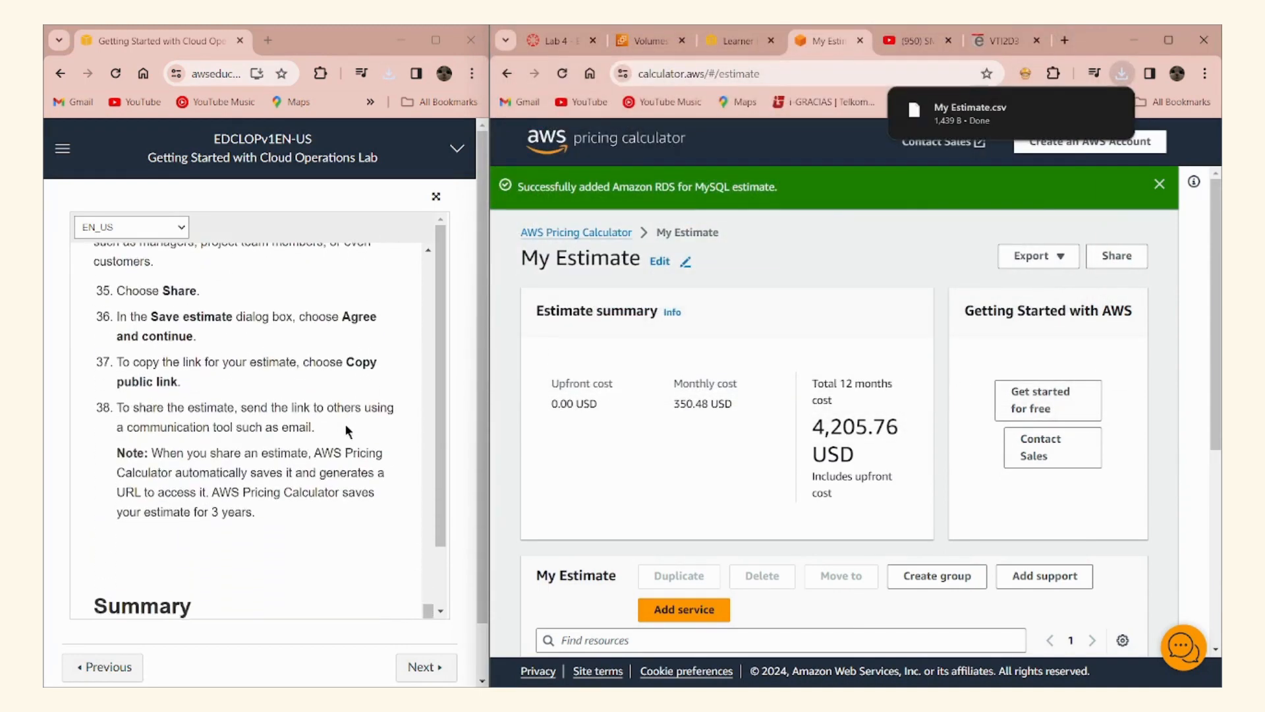
{"action": "left_click", "coordinate": [965, 109]}
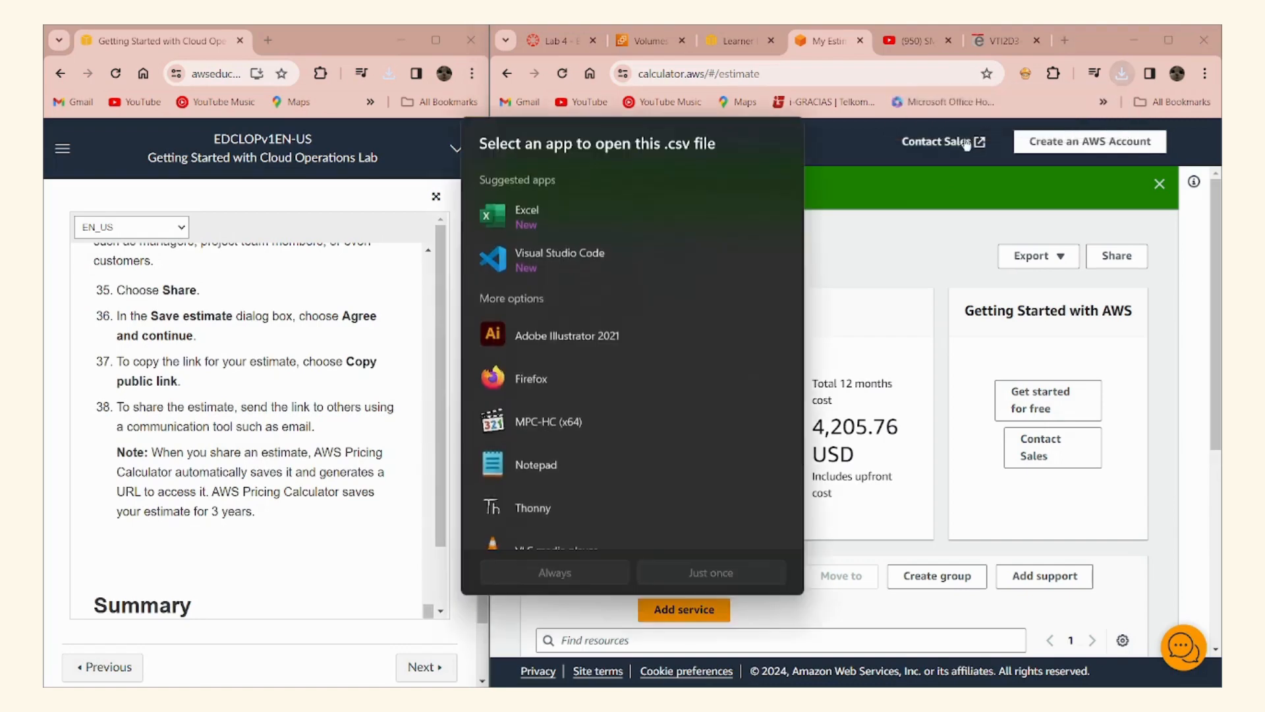
{"action": "left_click", "coordinate": [630, 202]}
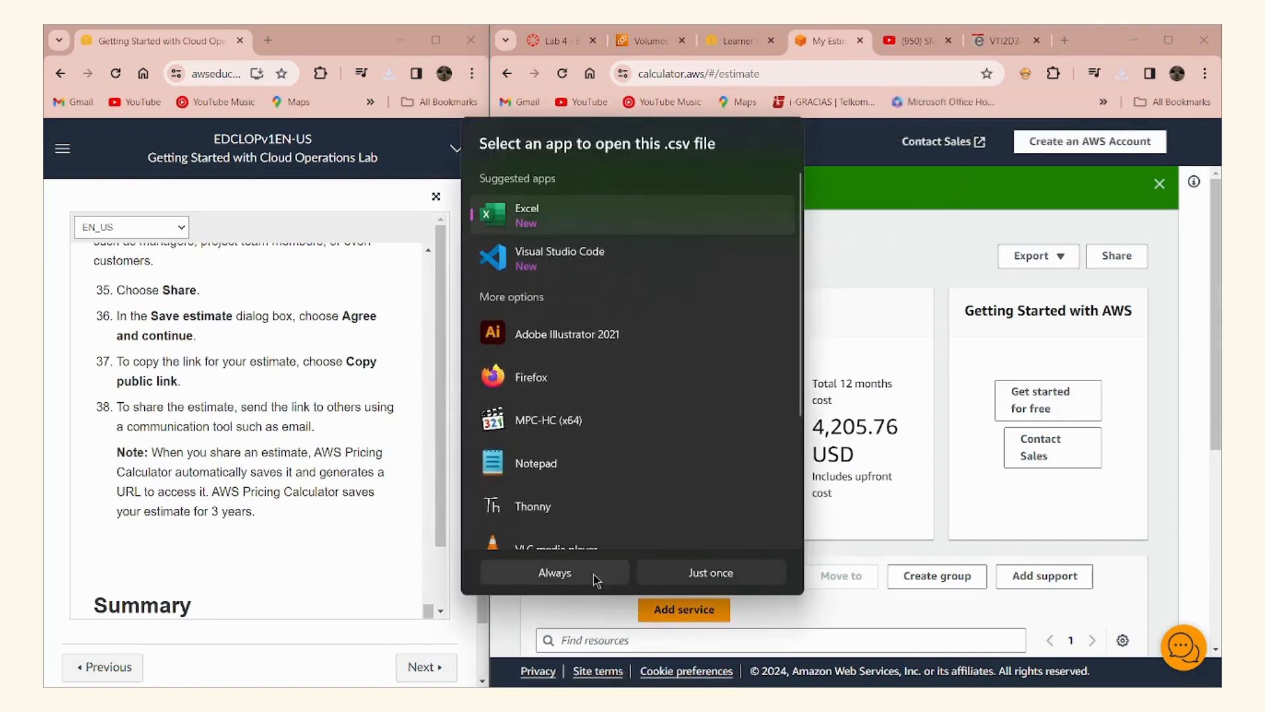
{"action": "left_click", "coordinate": [673, 576]}
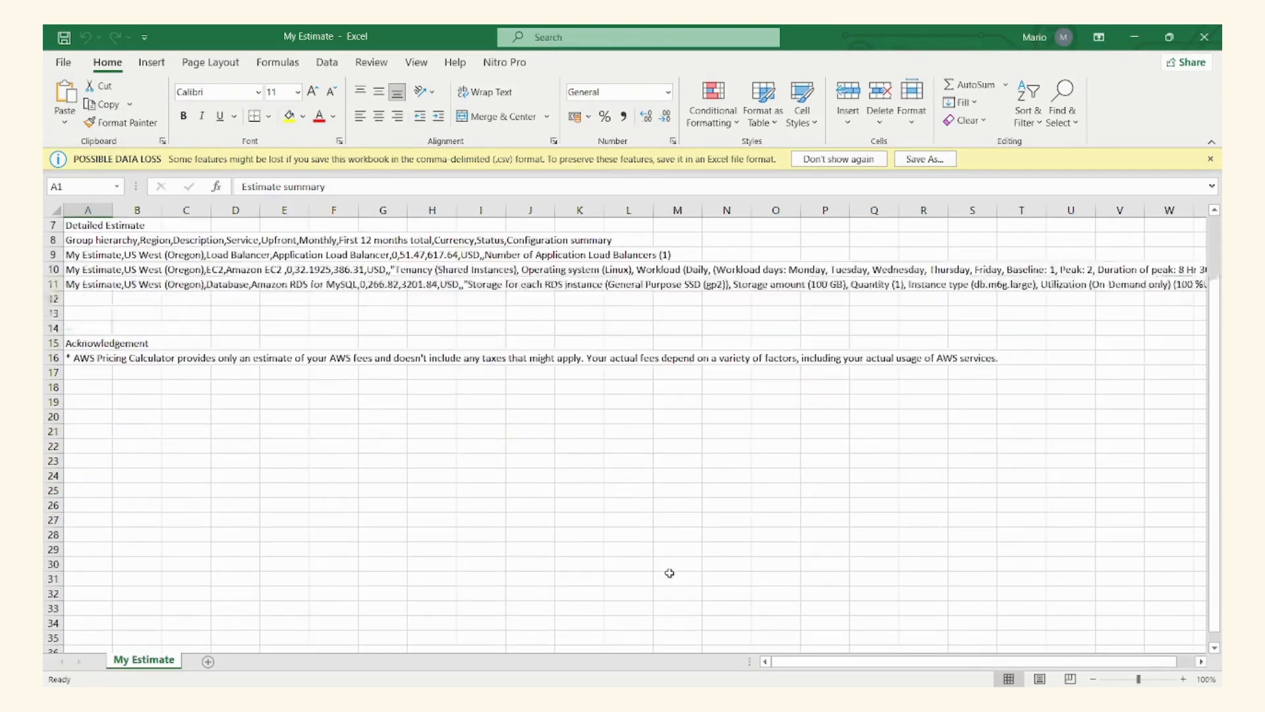
{"action": "left_click", "coordinate": [1134, 37]}
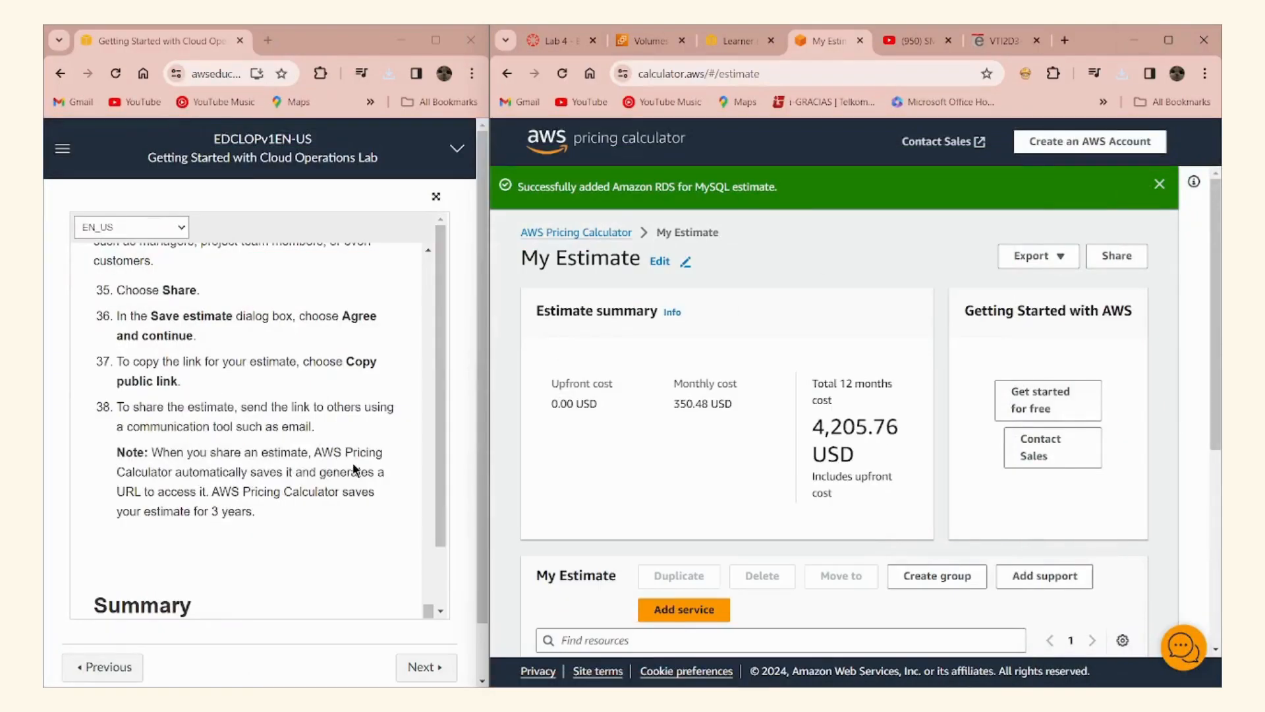
Read the lab's Task 4 sharing instructions, summary and completion section, and look over the estimate's costs and services
{"action": "scroll", "coordinate": [354, 470], "scroll_direction": "up", "scroll_amount": 1}
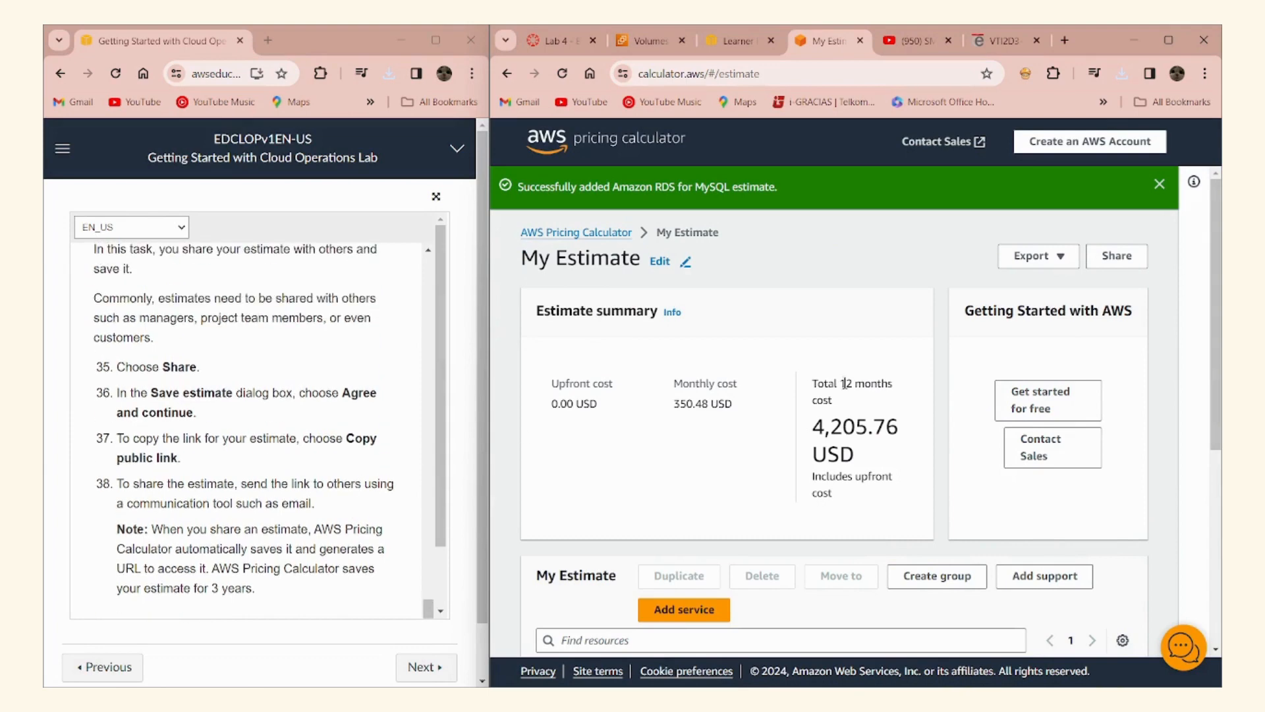
{"action": "scroll", "coordinate": [922, 369], "scroll_direction": "down", "scroll_amount": 5}
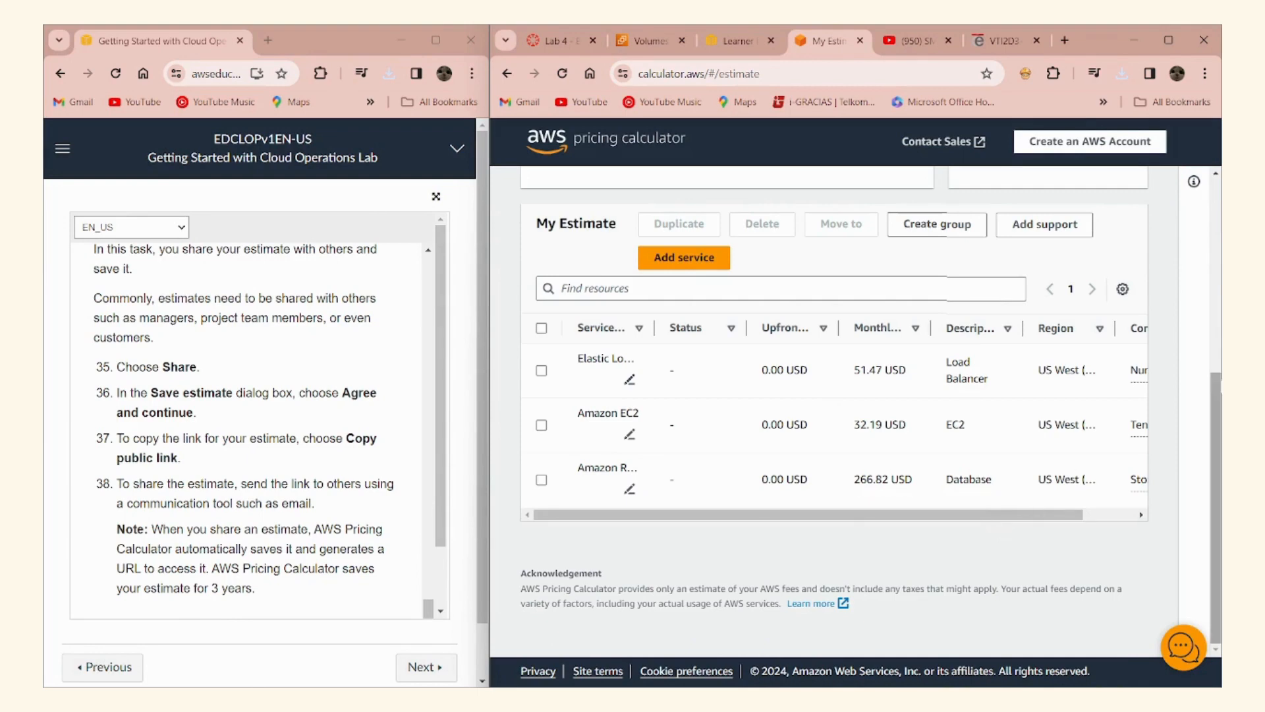
{"action": "scroll", "coordinate": [825, 368], "scroll_direction": "up", "scroll_amount": 5}
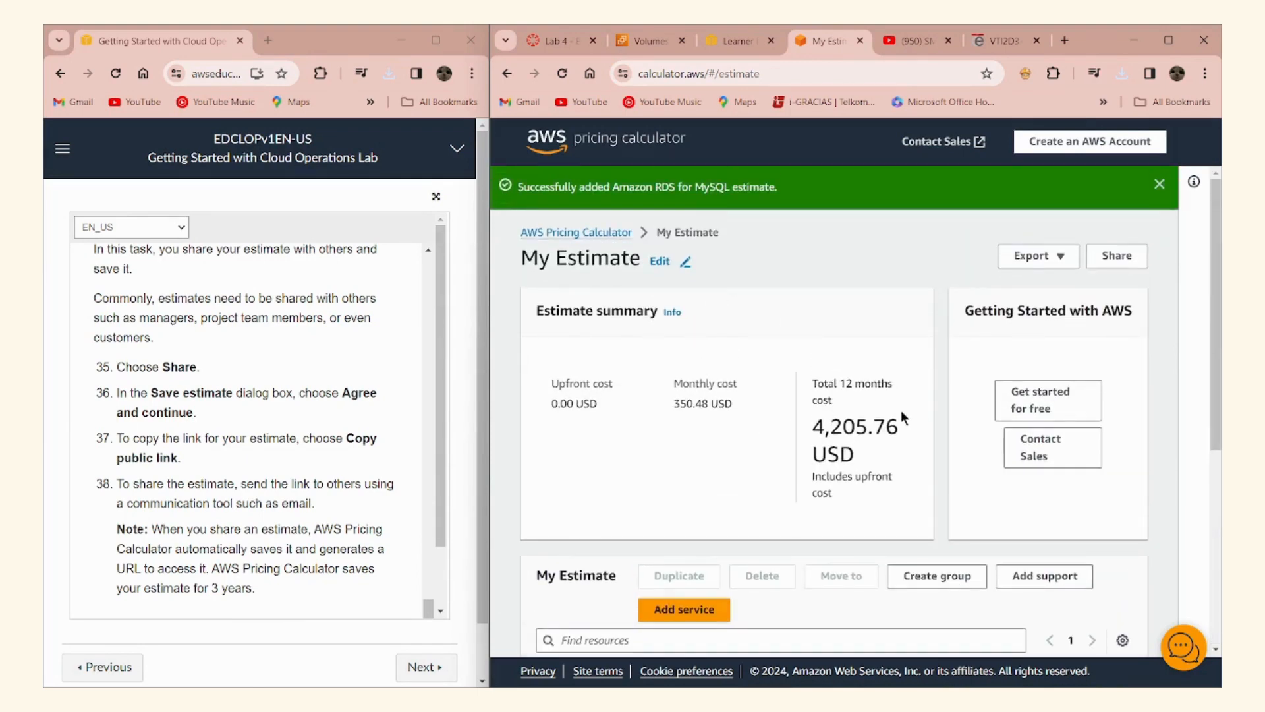
{"action": "scroll", "coordinate": [358, 397], "scroll_direction": "down", "scroll_amount": 6}
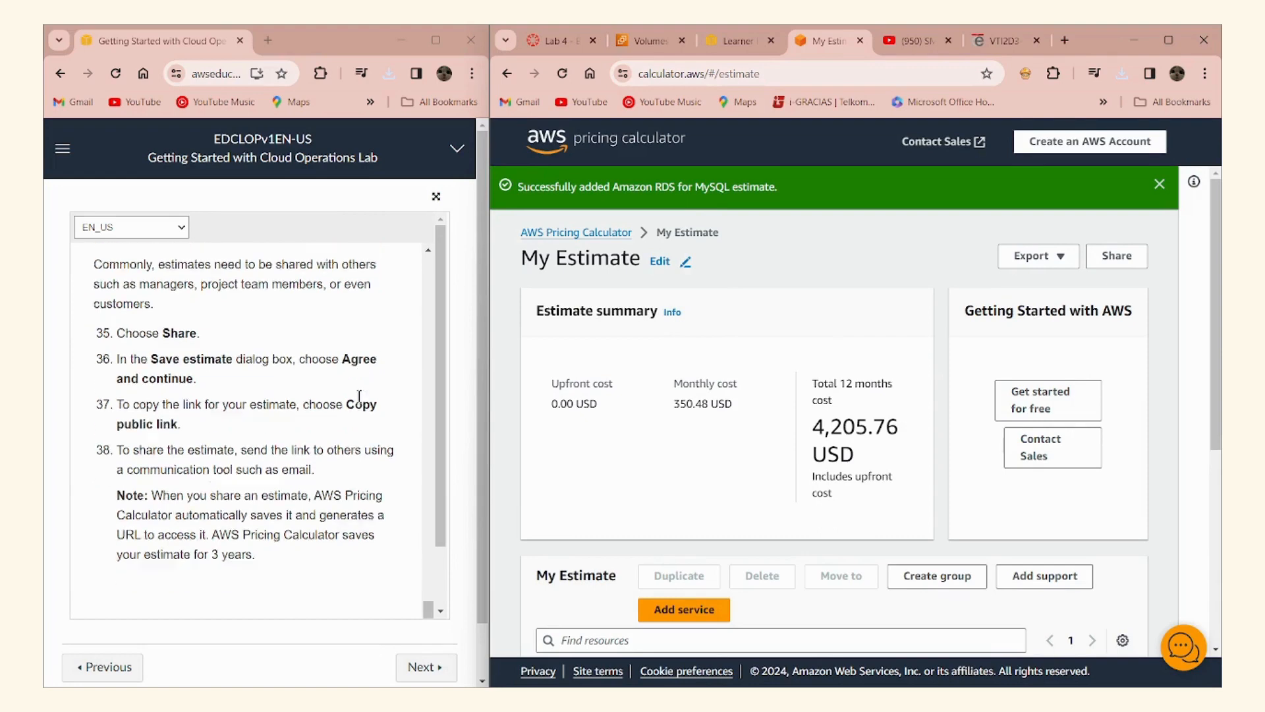
{"action": "scroll", "coordinate": [359, 397], "scroll_direction": "down", "scroll_amount": 3}
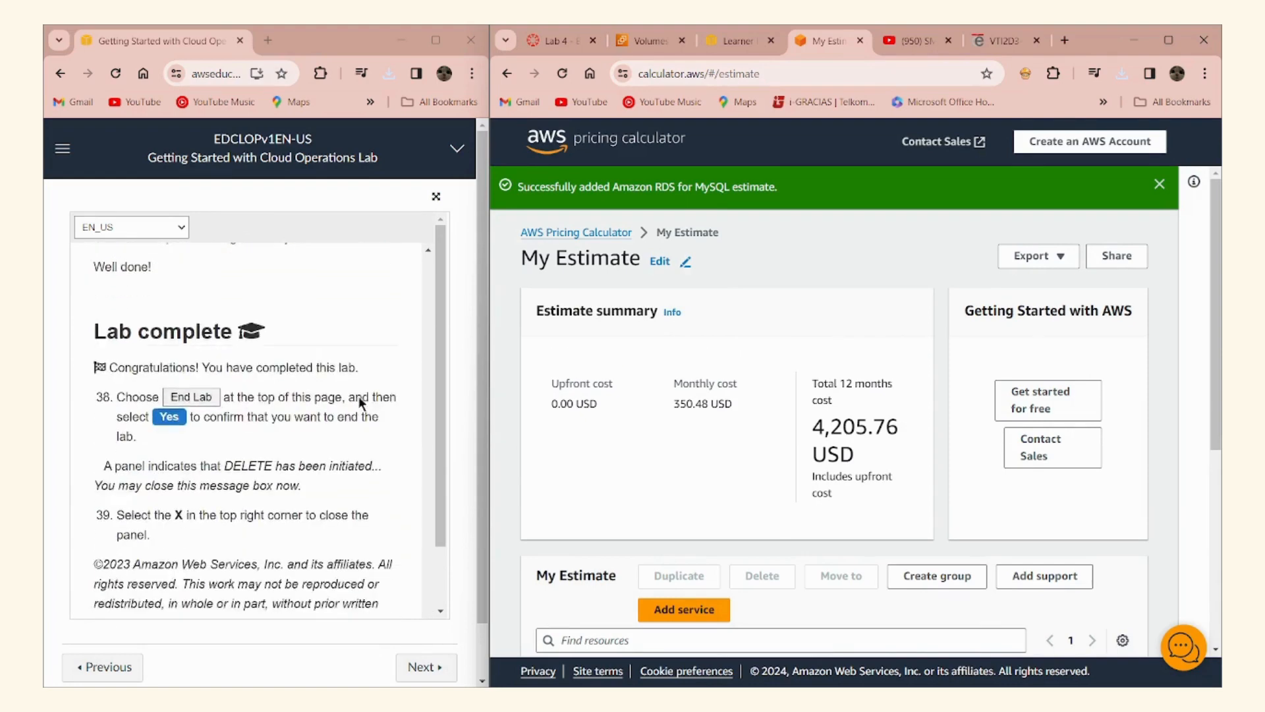
{"action": "scroll", "coordinate": [359, 397], "scroll_direction": "up", "scroll_amount": 5}
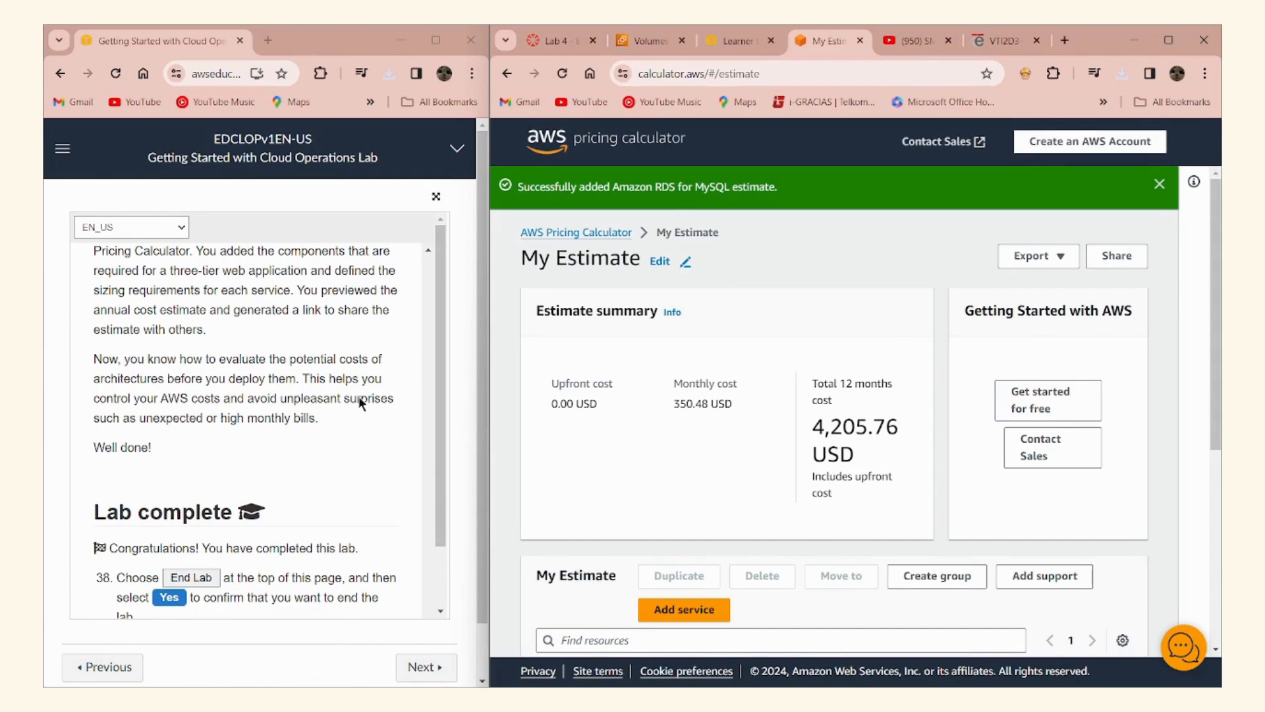
{"action": "scroll", "coordinate": [360, 400], "scroll_direction": "up", "scroll_amount": 5}
{"action": "scroll", "coordinate": [360, 399], "scroll_direction": "down", "scroll_amount": 1}
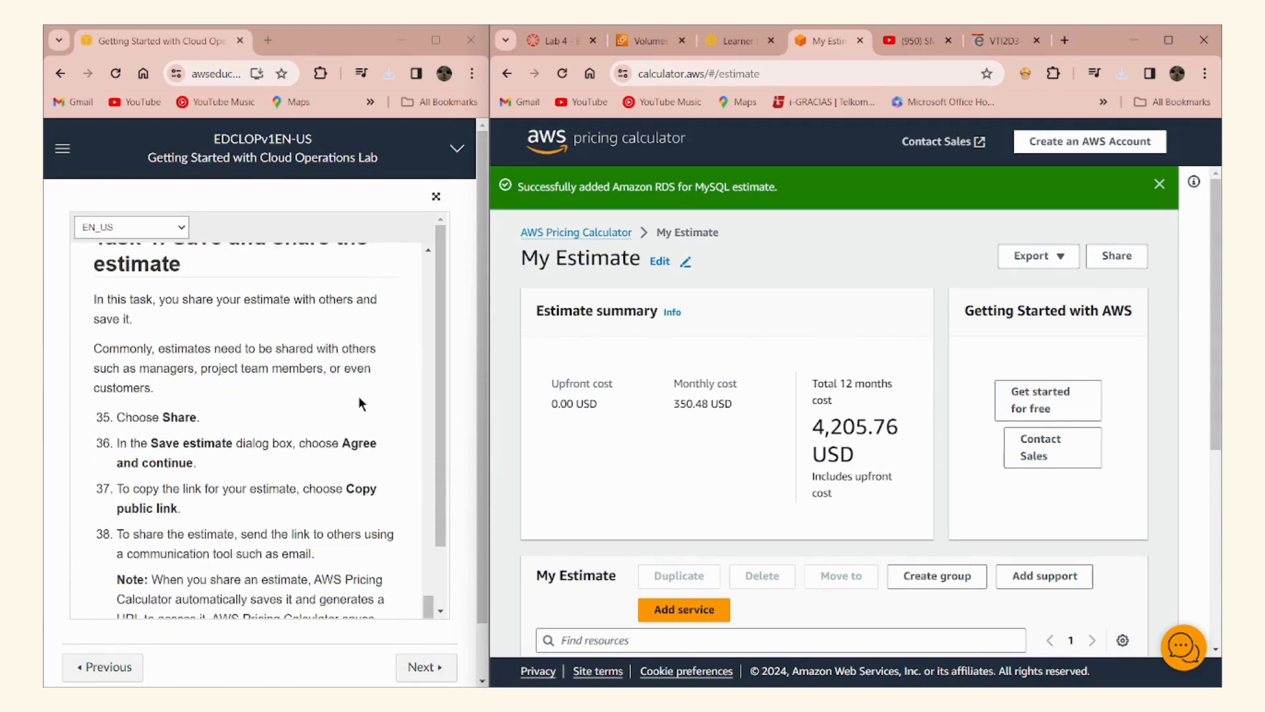